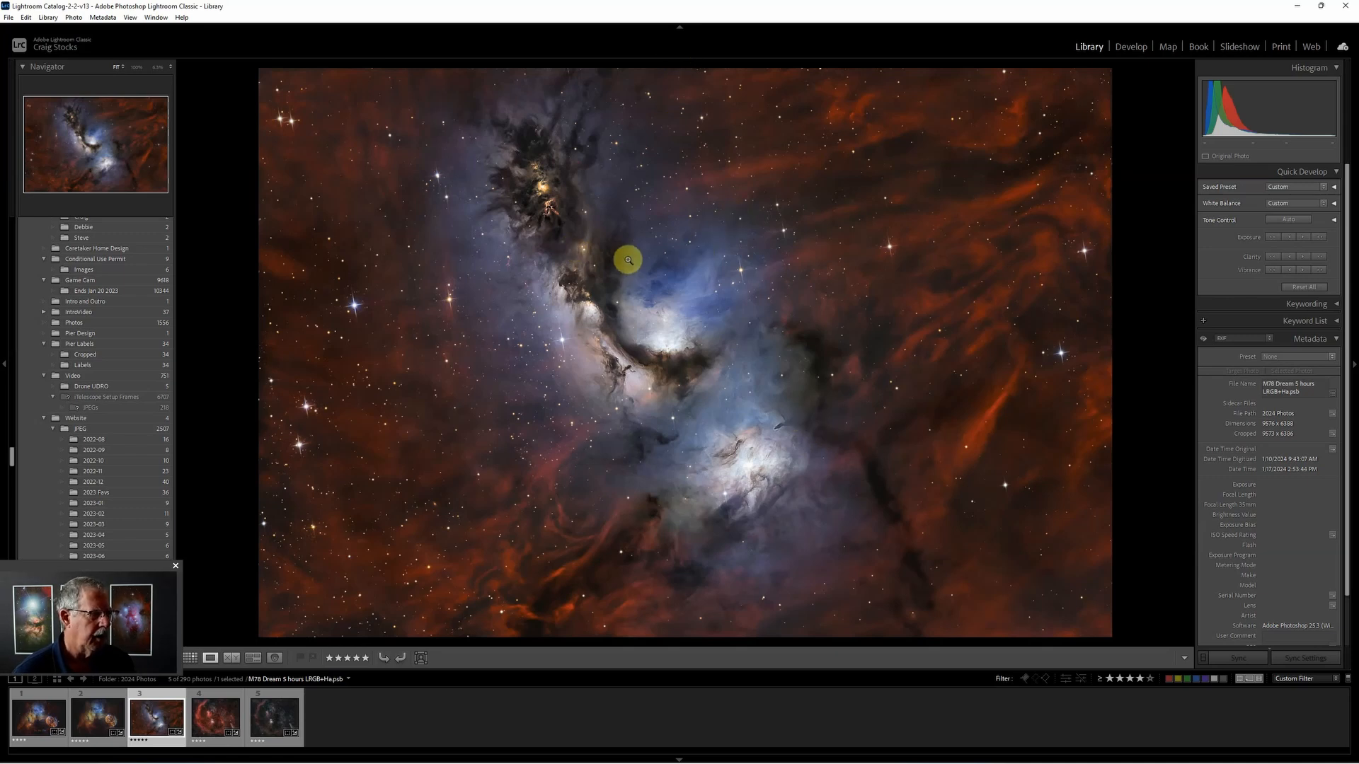
Open the selected M78 photo in Adobe Photoshop 2024, editing the original file with its layers
right_click(704, 307)
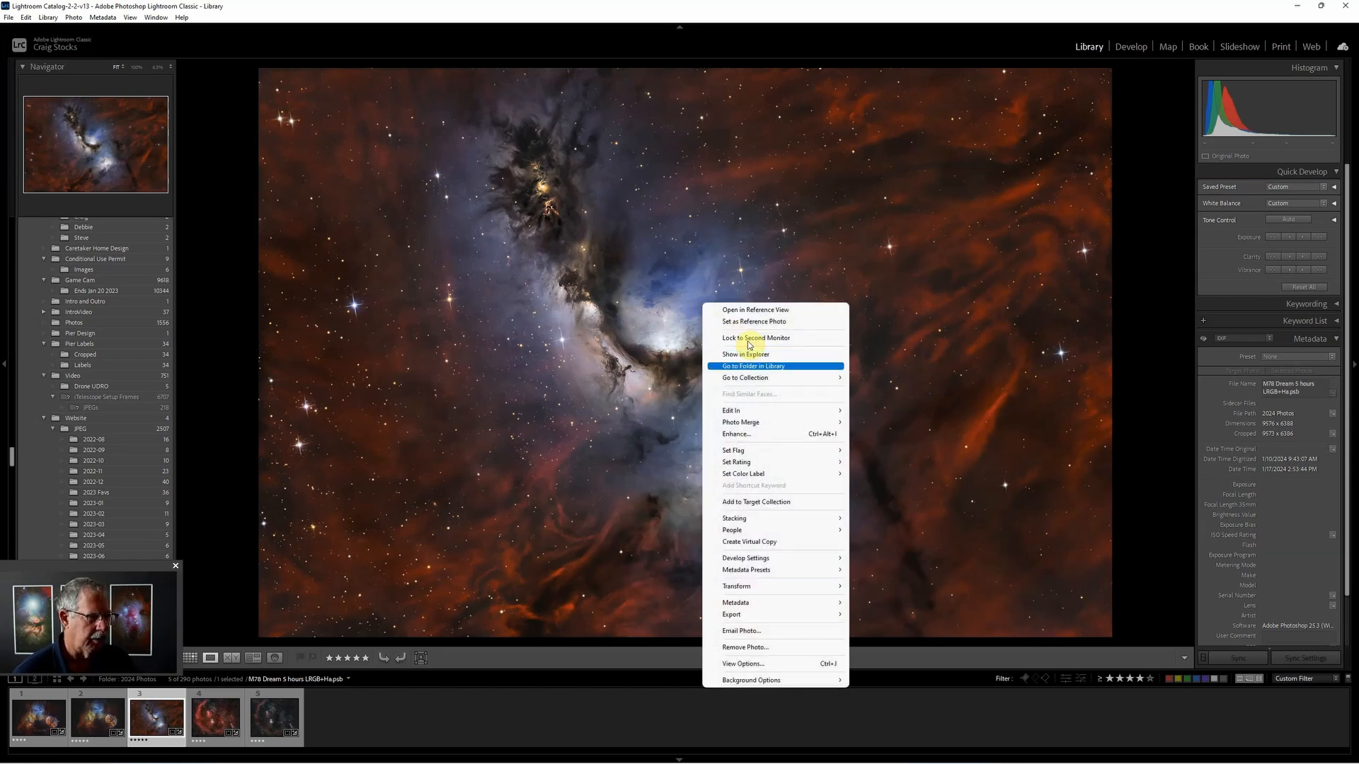
mouse_move(746, 412)
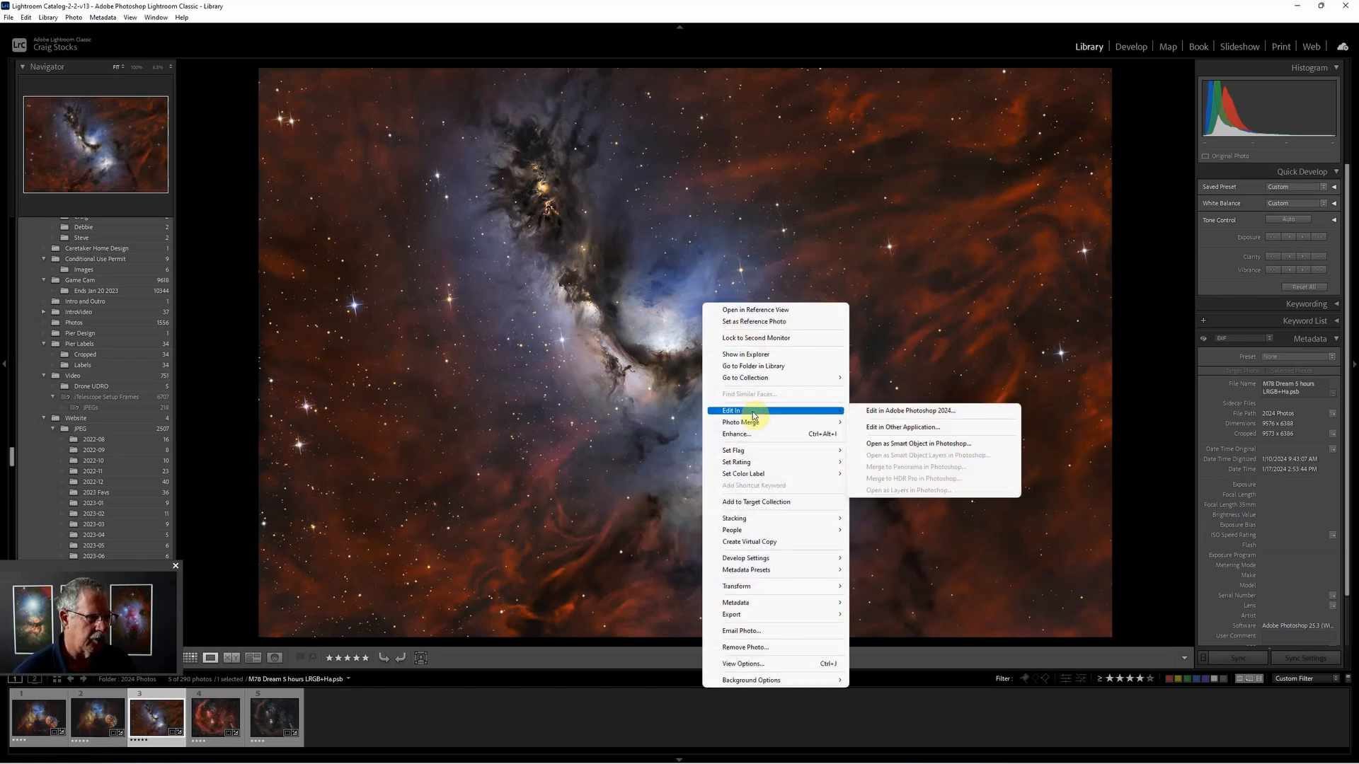
left_click(914, 412)
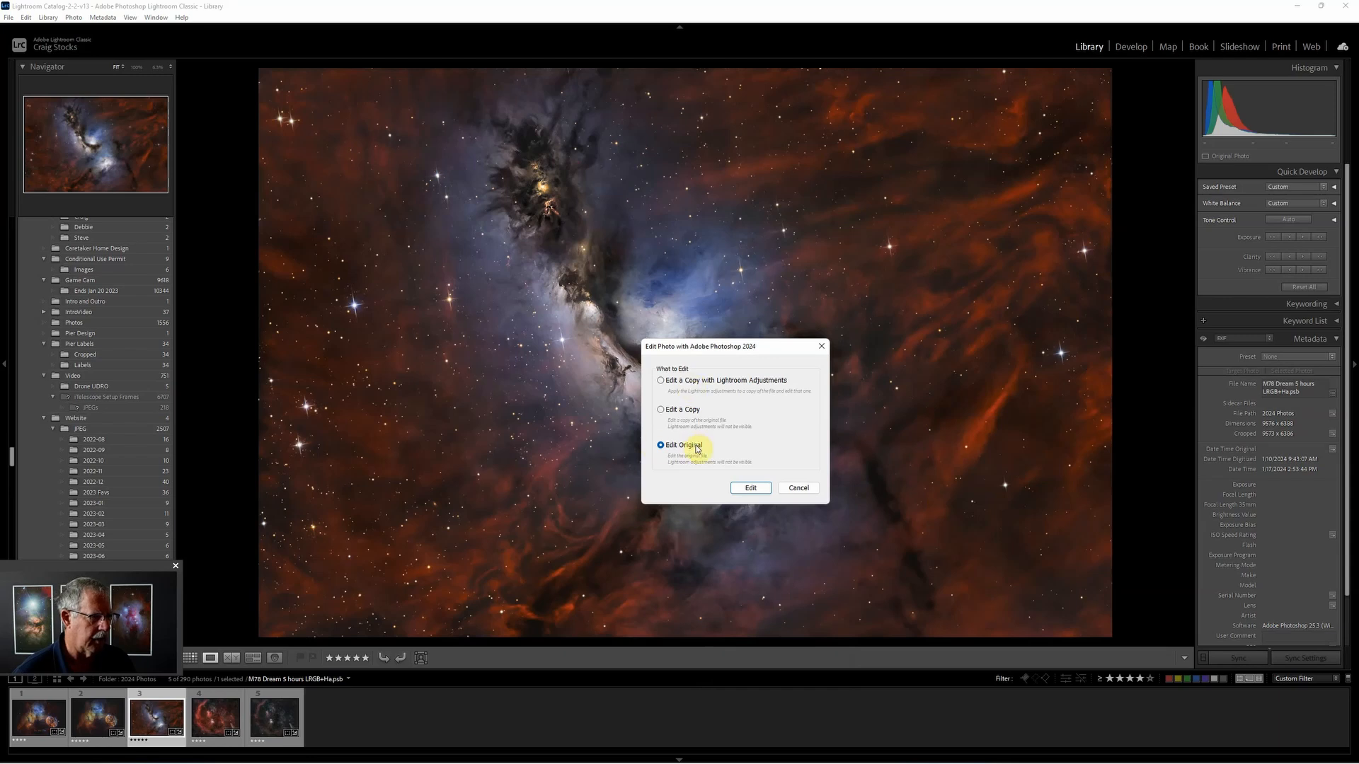
left_click(764, 488)
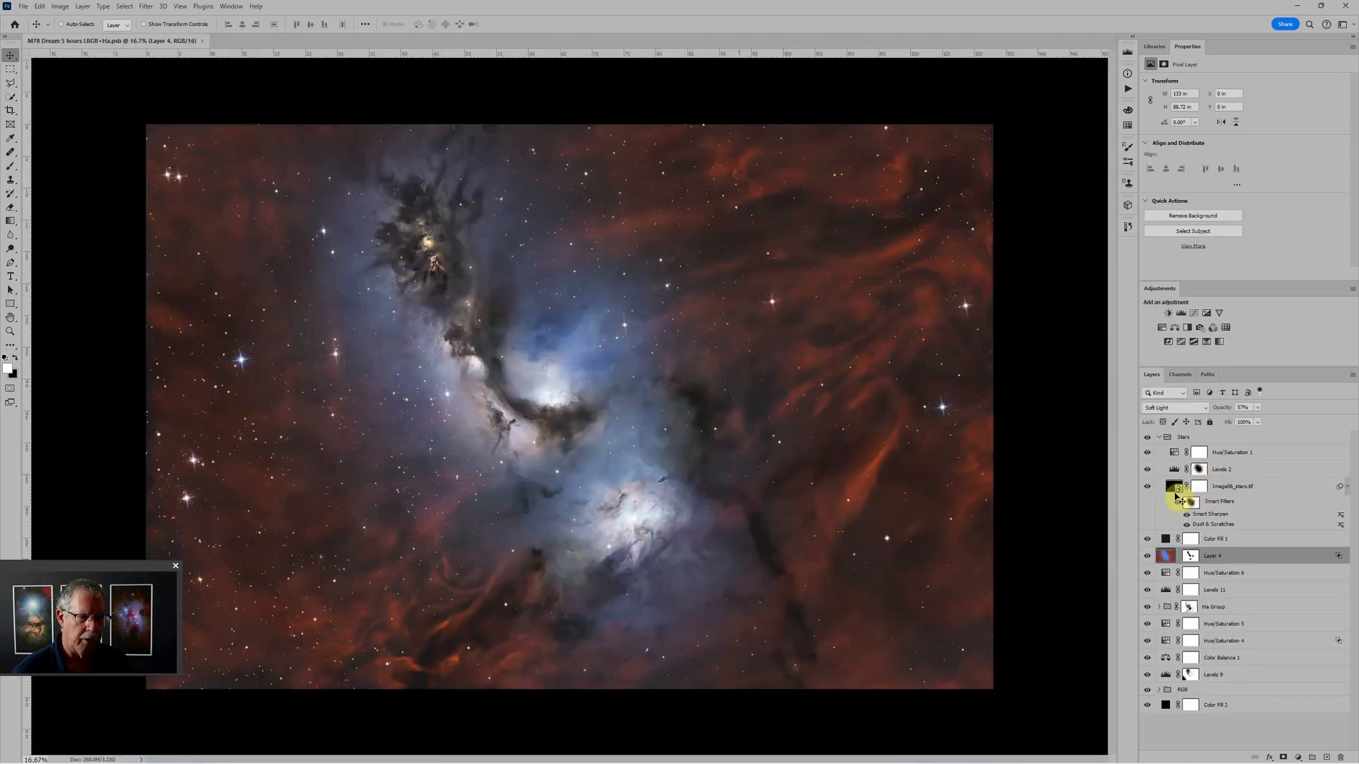
left_click_drag(139, 576, 159, 639)
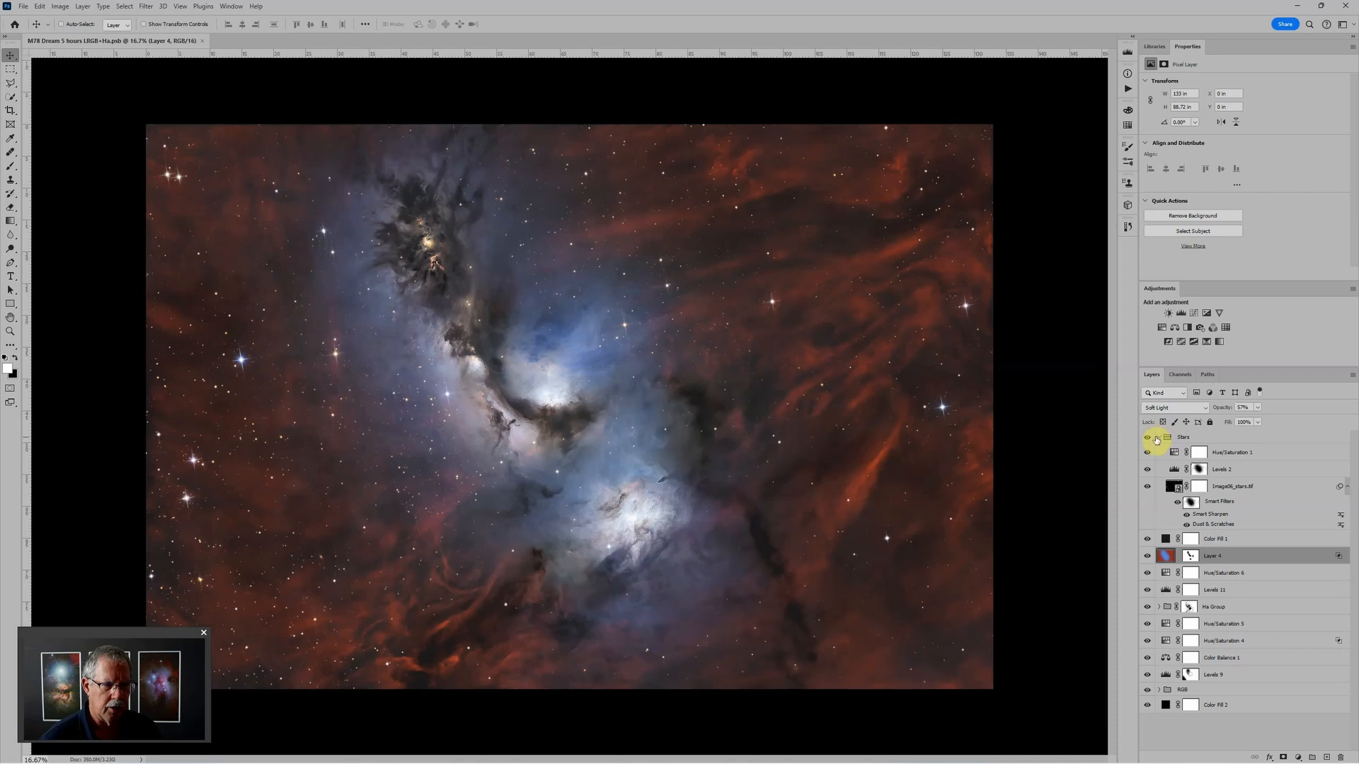
Collapse and select the Stars group, and isolate it so that all other layers are hidden
left_click(1157, 438)
left_click(1190, 438)
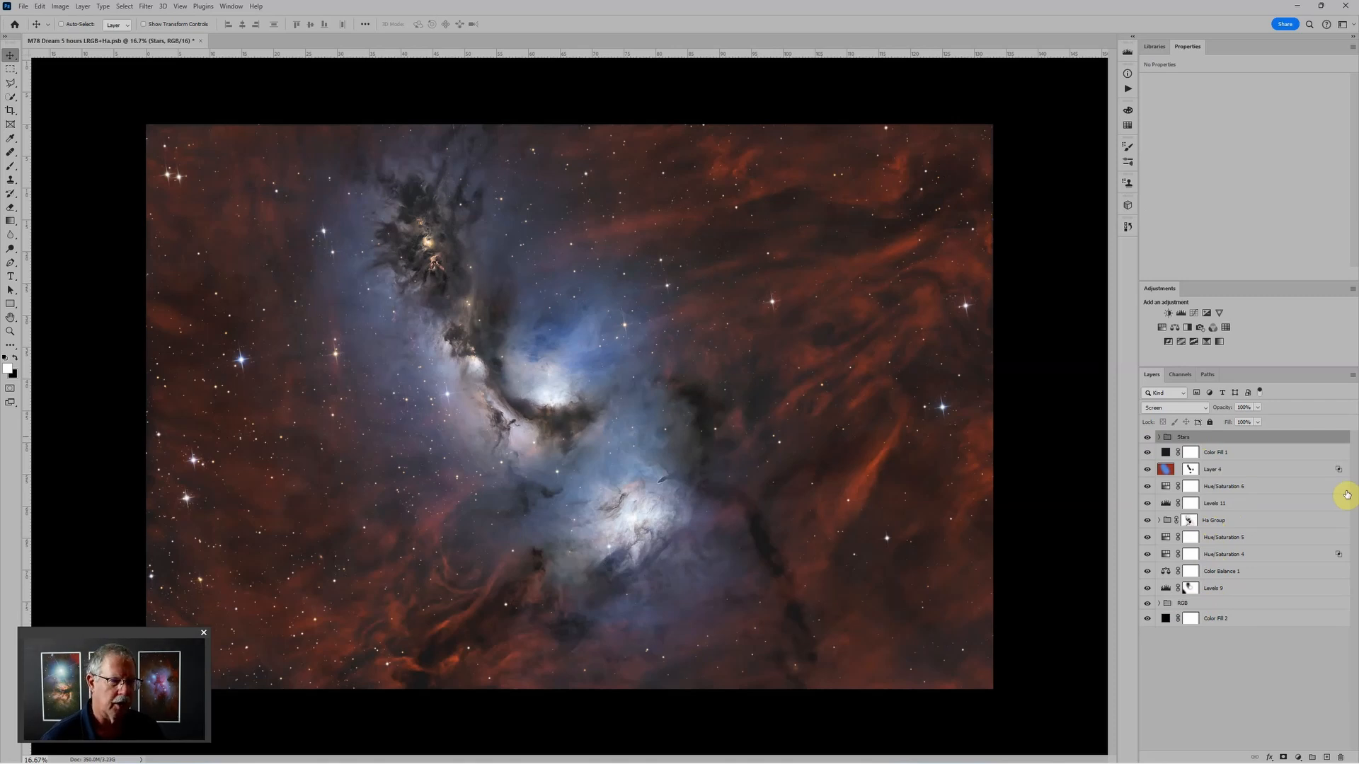
left_click(1147, 440)
left_click(1148, 440)
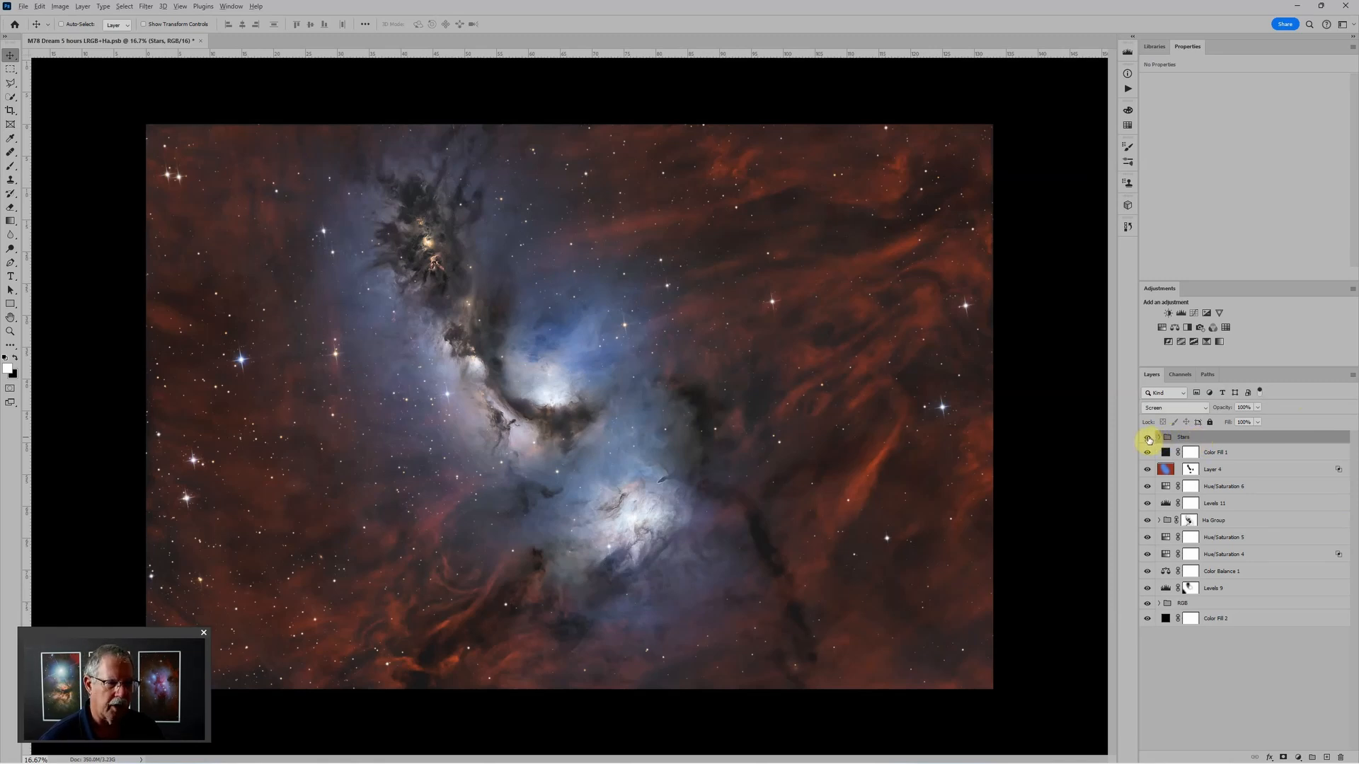
left_click(1148, 440, "alt")
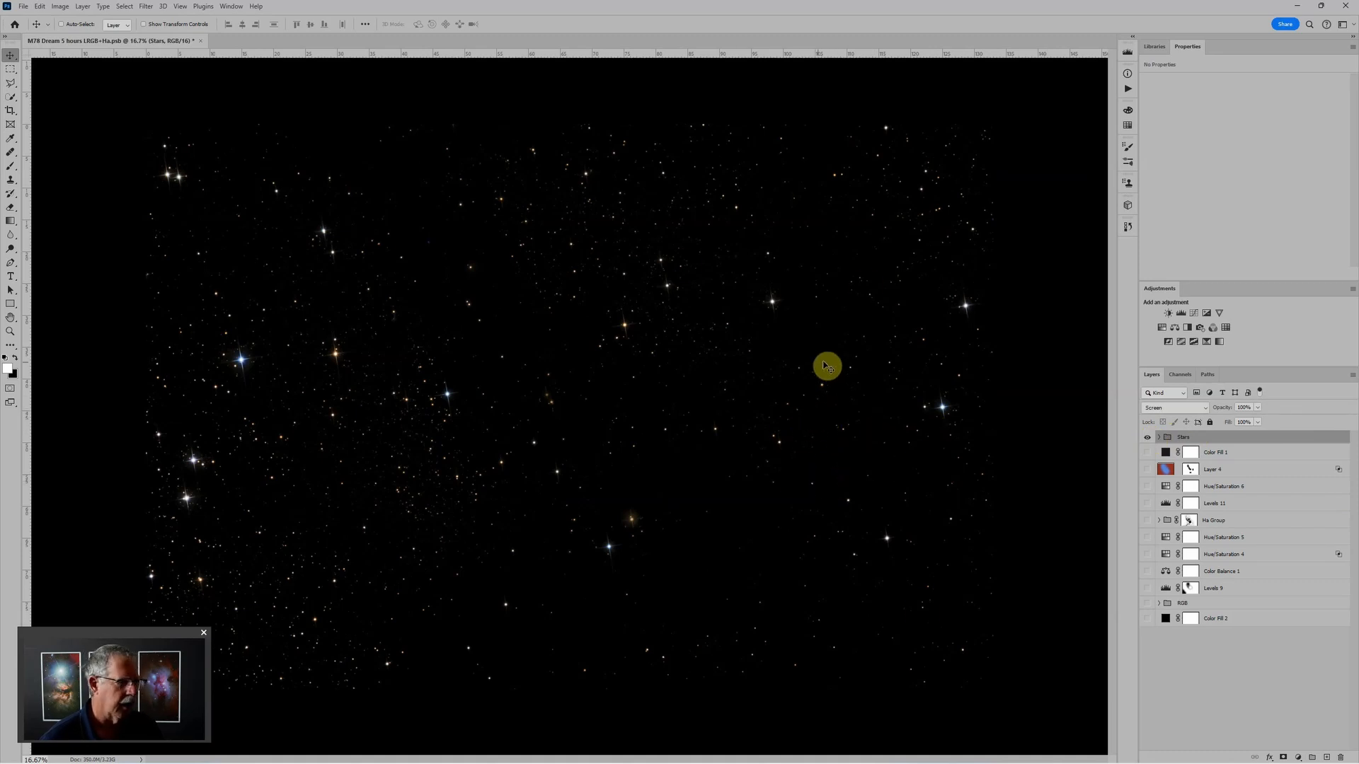
Expand the Stars group and inspect the Reds saturation in its Hue/Saturation 1 adjustment, ending with the group selected
left_click(1161, 436)
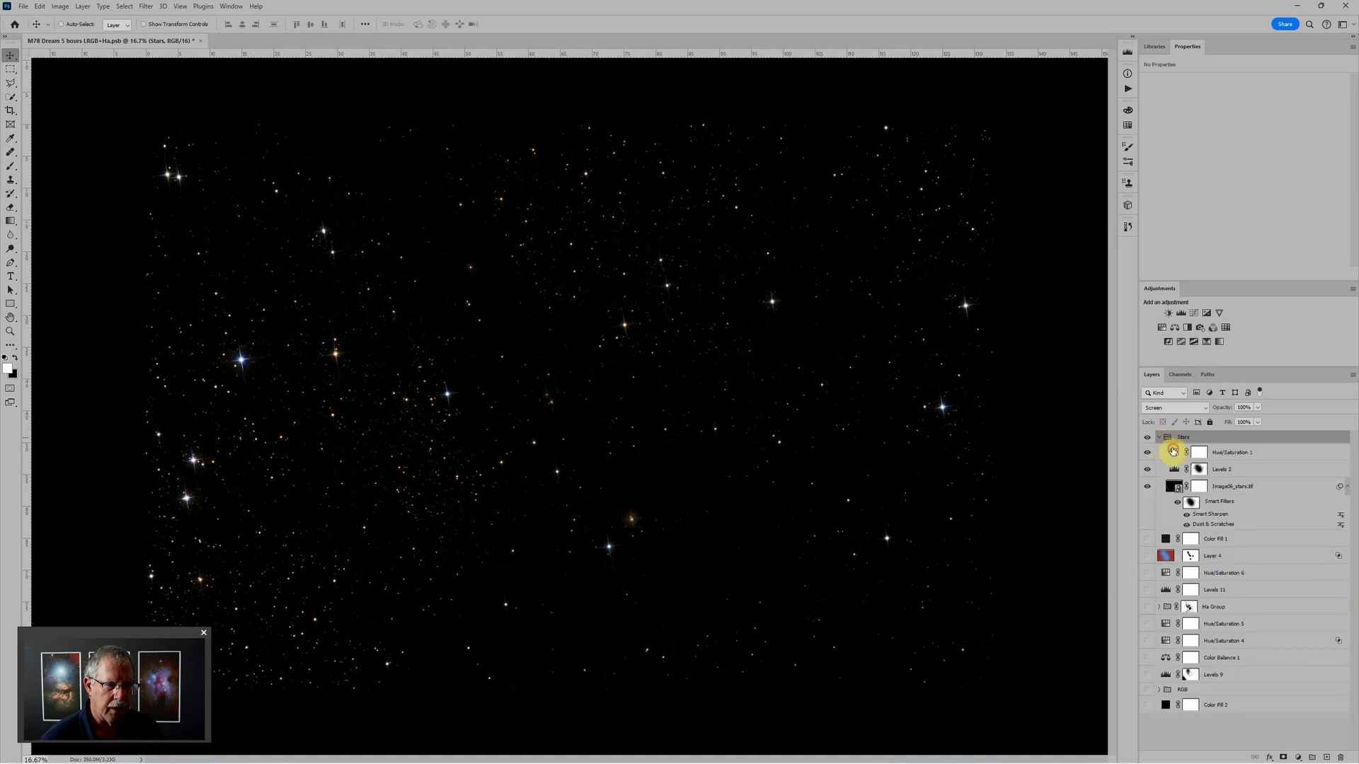
left_click(1169, 451)
left_click(1243, 96)
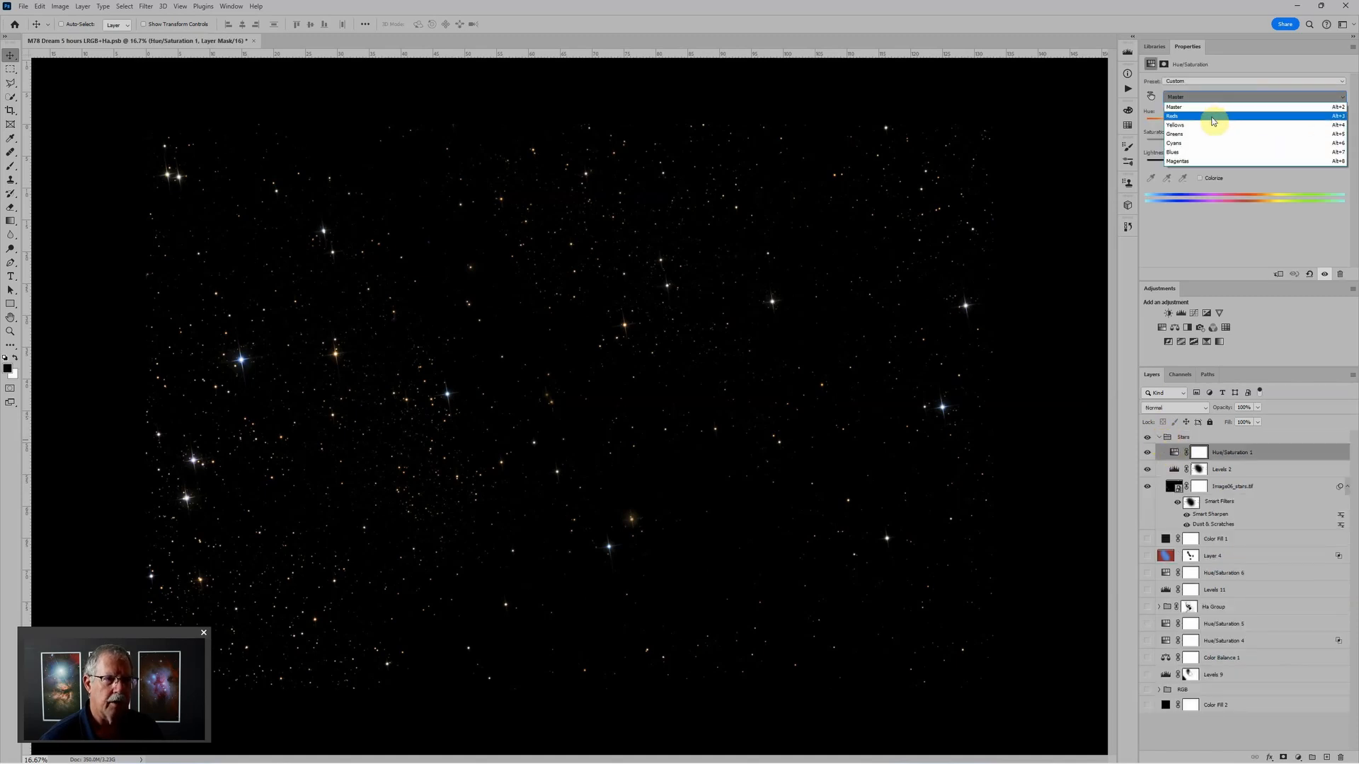
left_click(1214, 115)
left_click_drag(1181, 143, 1162, 150)
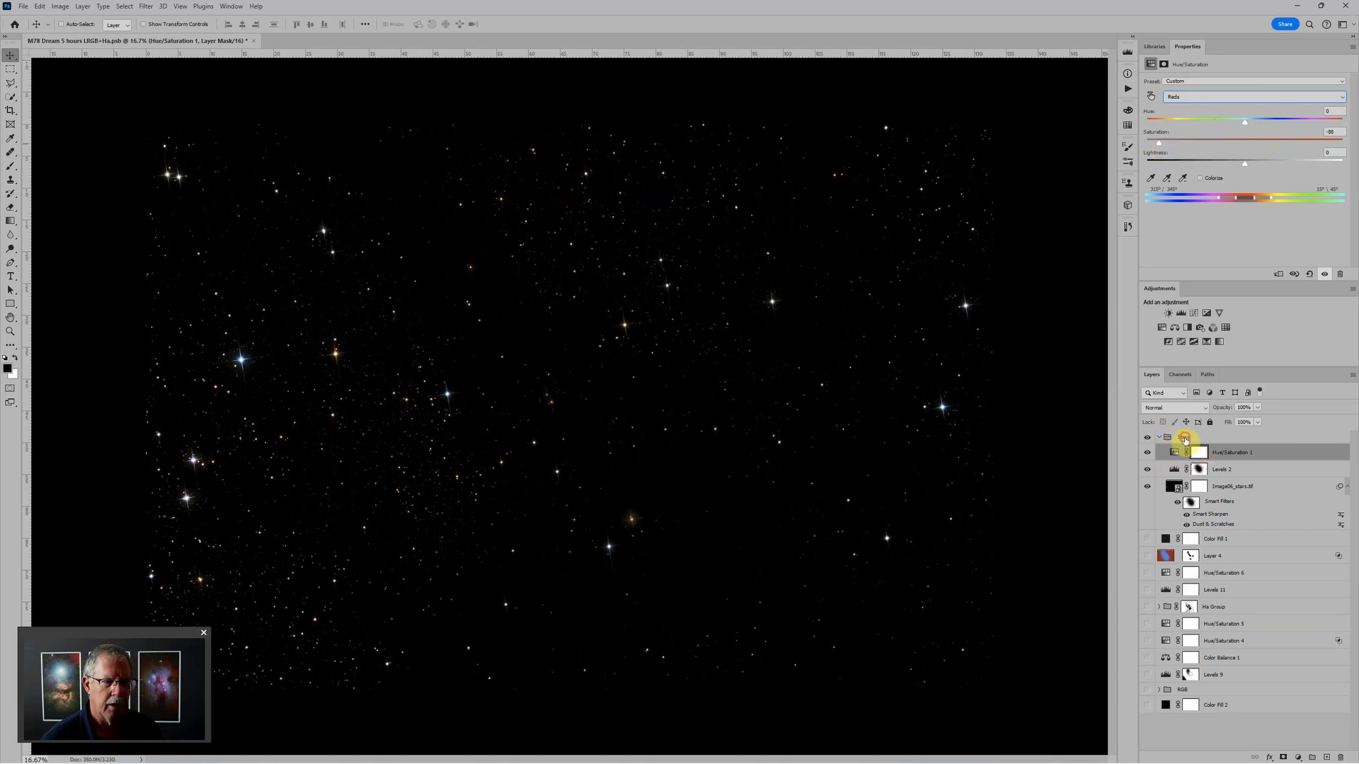
left_click(1187, 439)
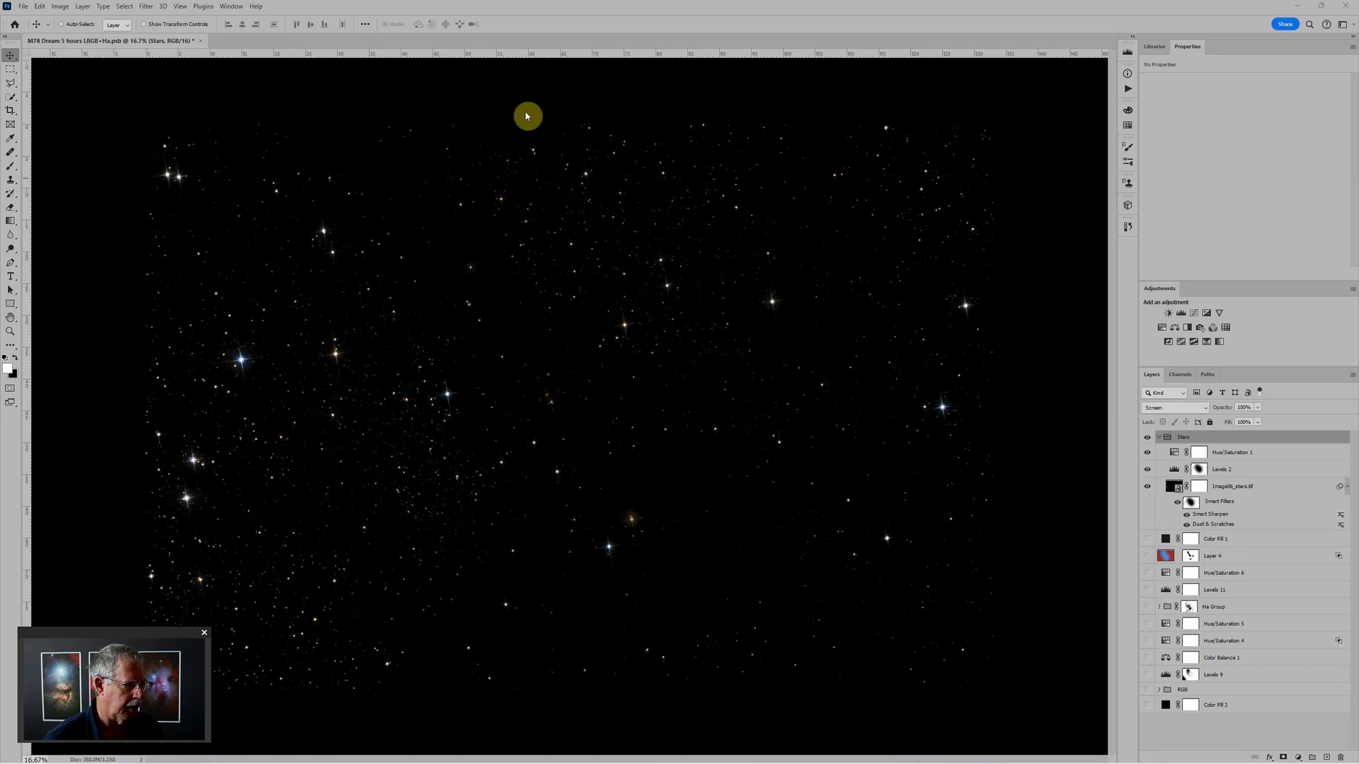
Save a copy of the isolated stars as a JPEG named M78 Dream 5 hours LRGB+Ha Stars1, keeping the offered JPEG options
left_click(24, 7)
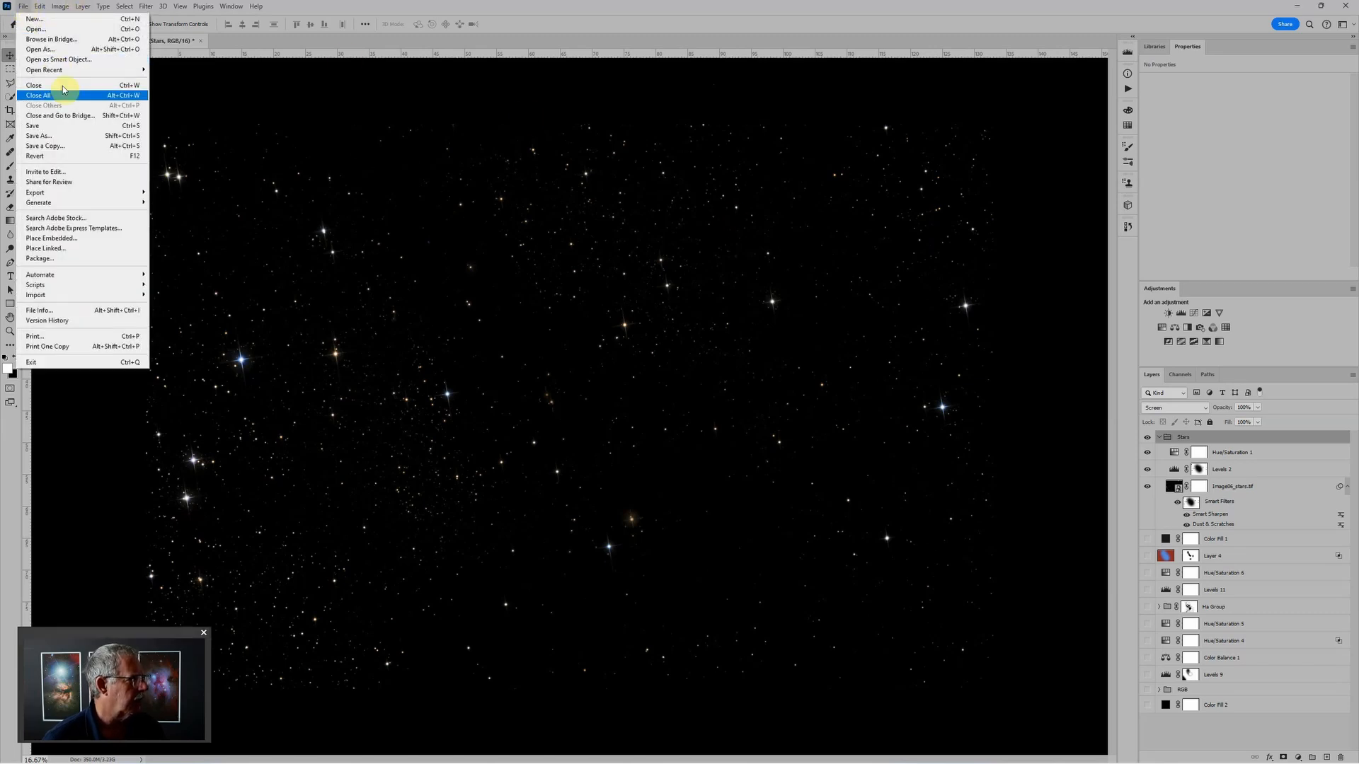
left_click(71, 146)
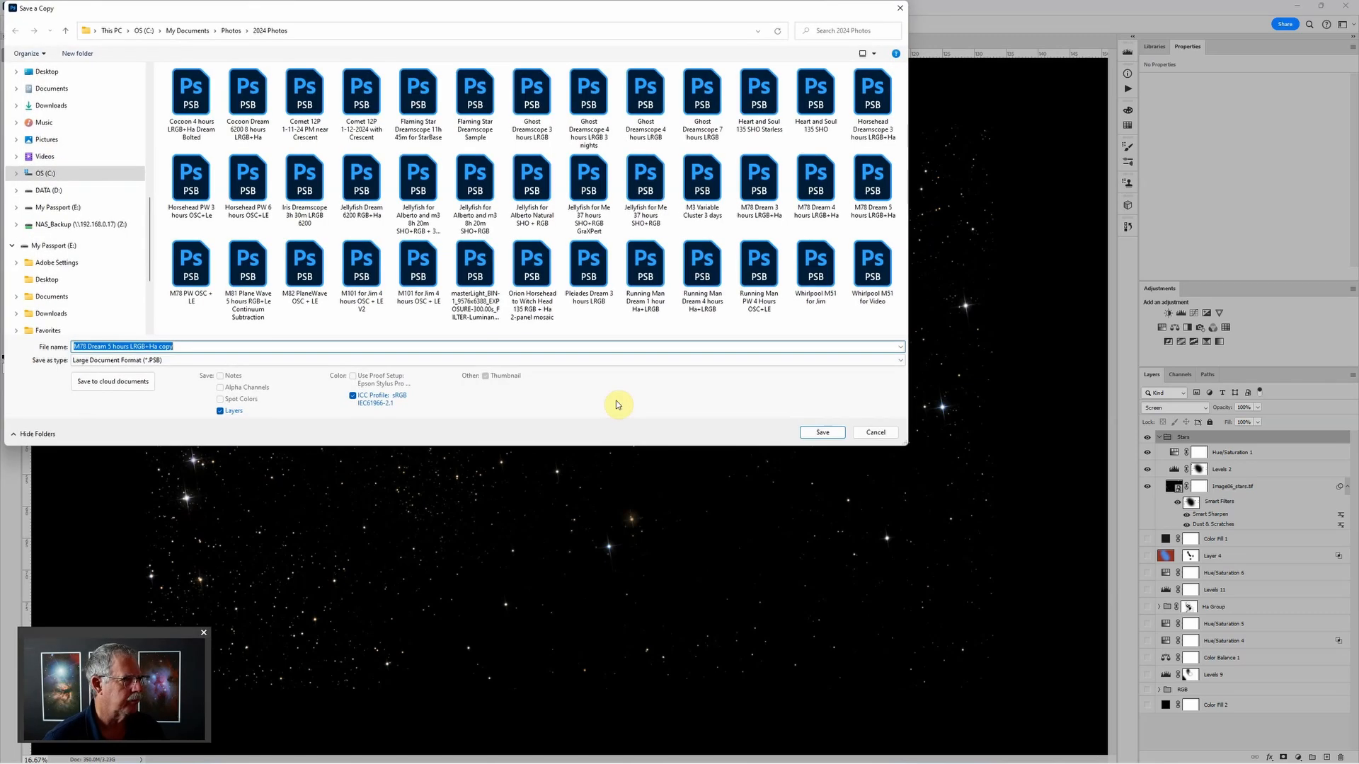
left_click(170, 363)
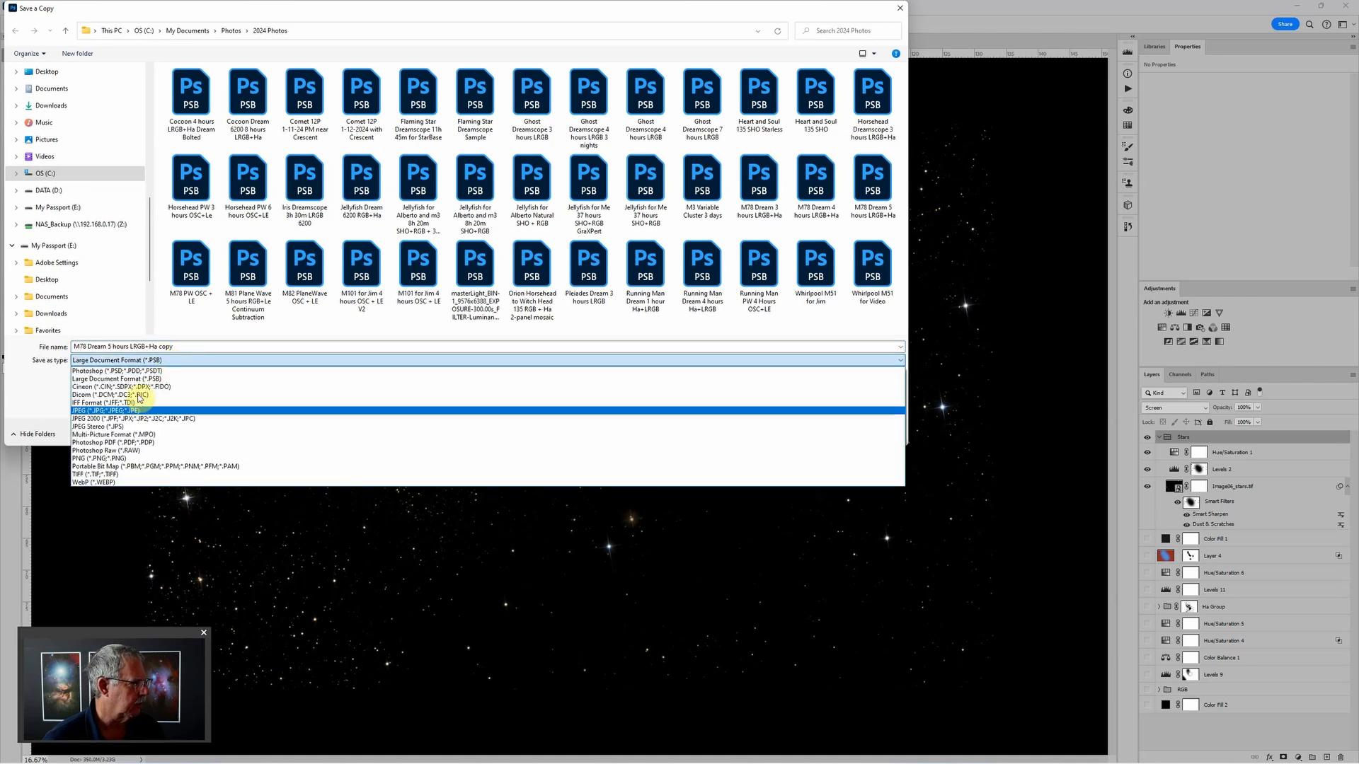
left_click(124, 412)
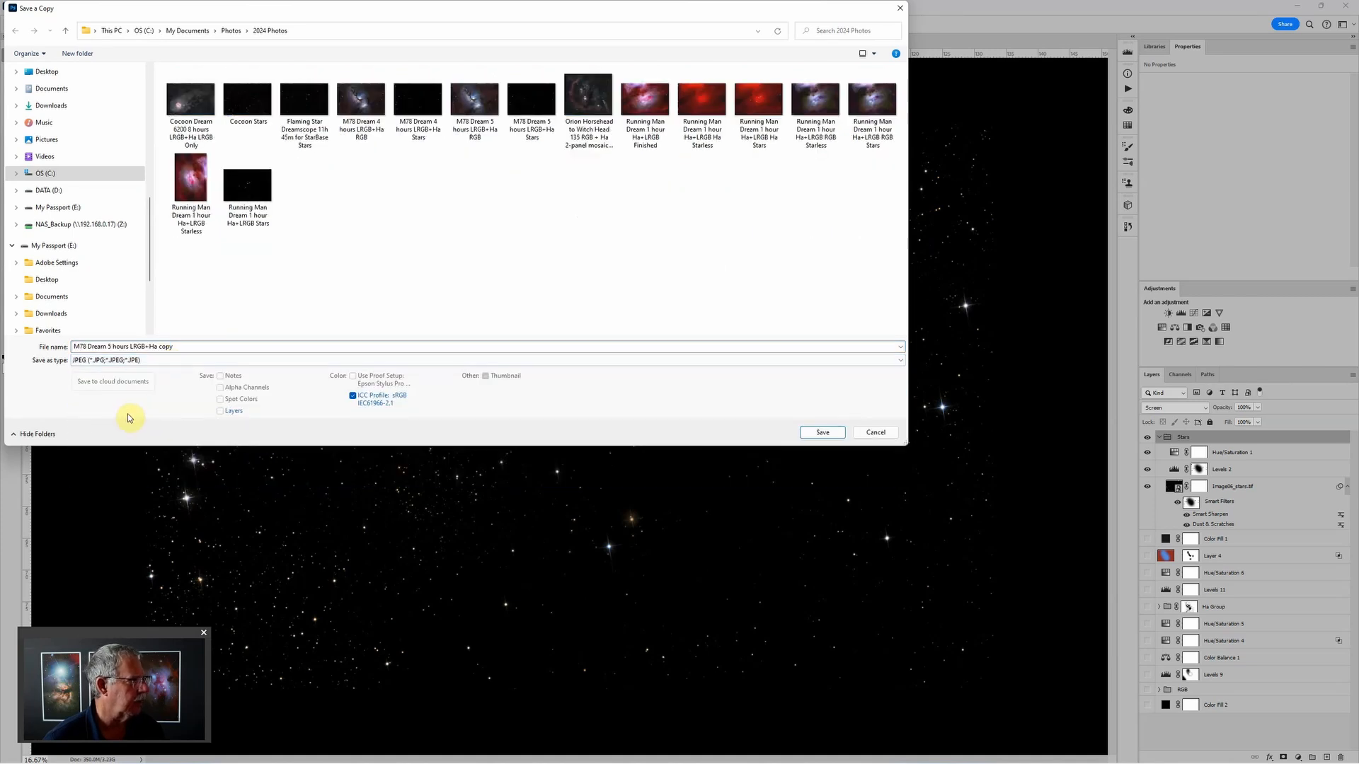
left_click(180, 349)
left_click(184, 347)
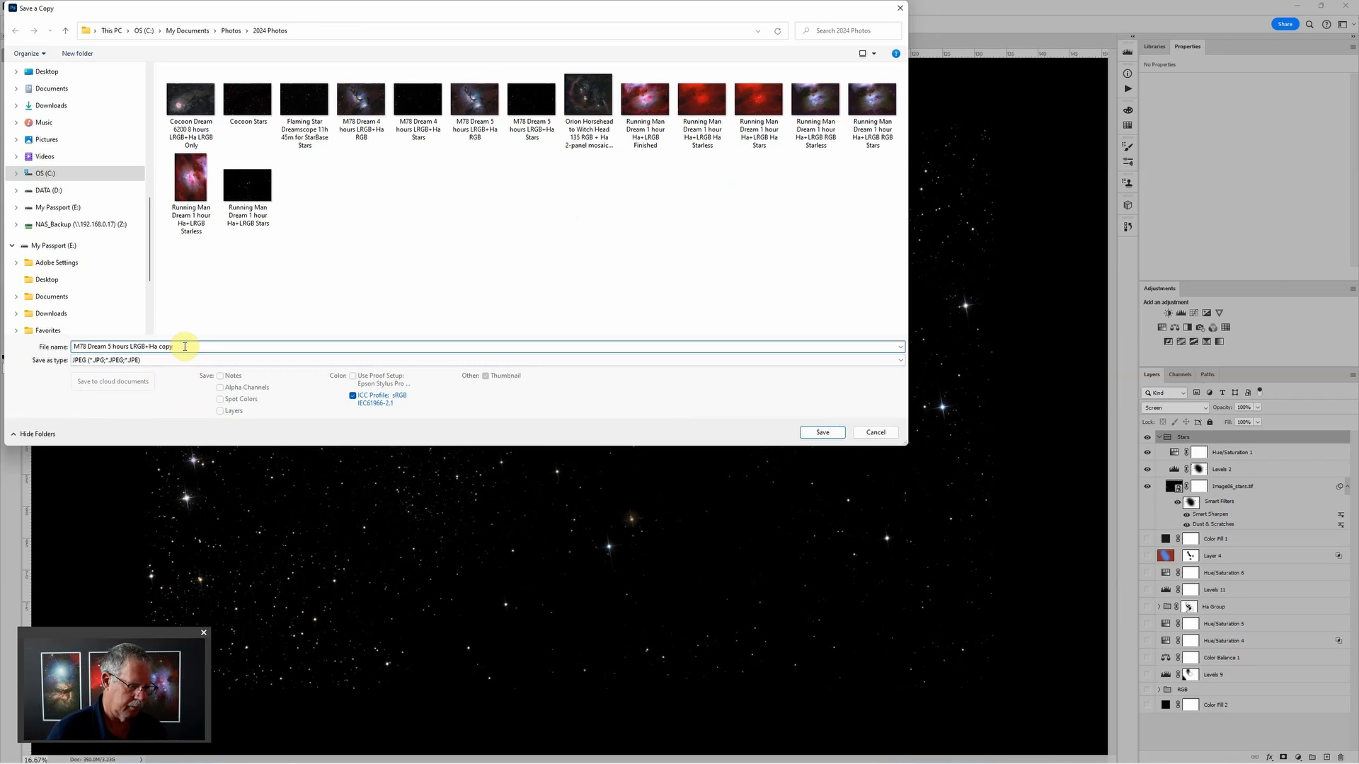
key("BackSpace")
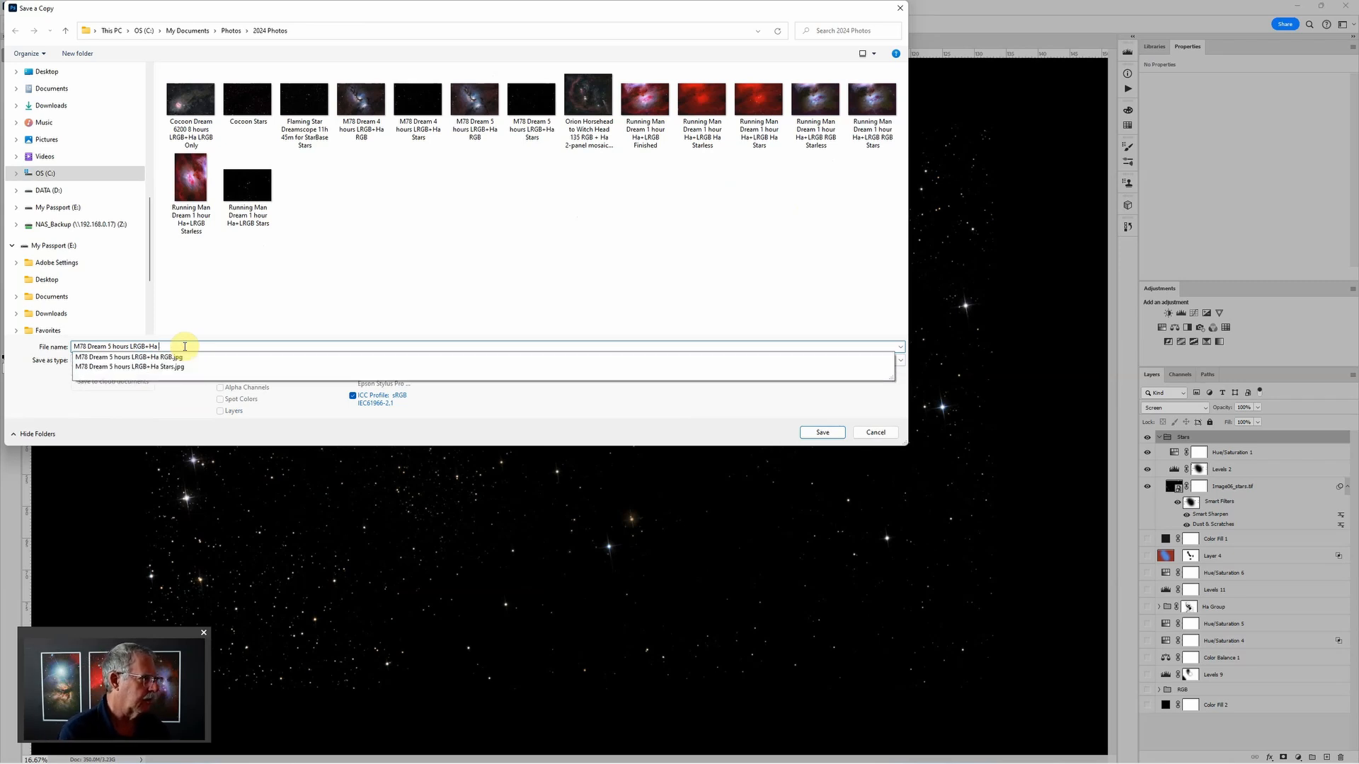
type("Stars")
key("Return")
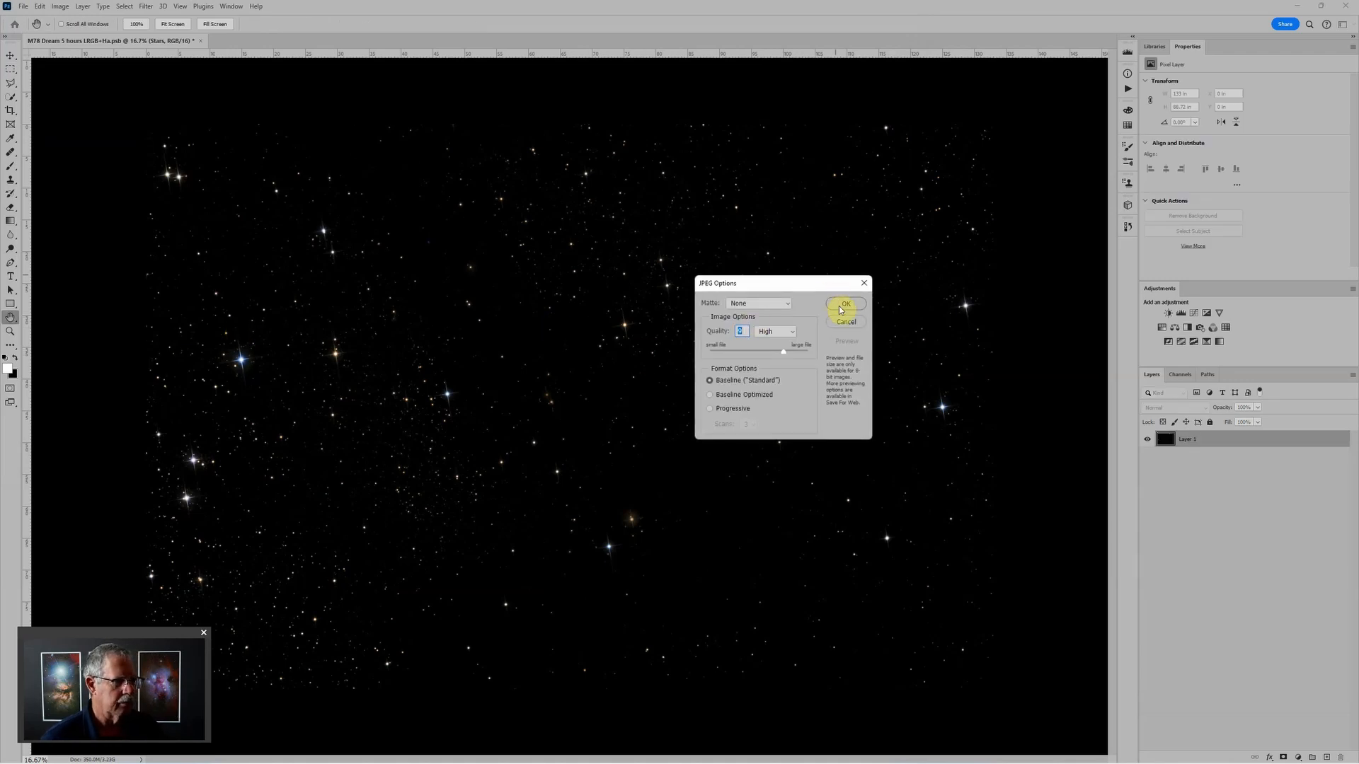
left_click(845, 305)
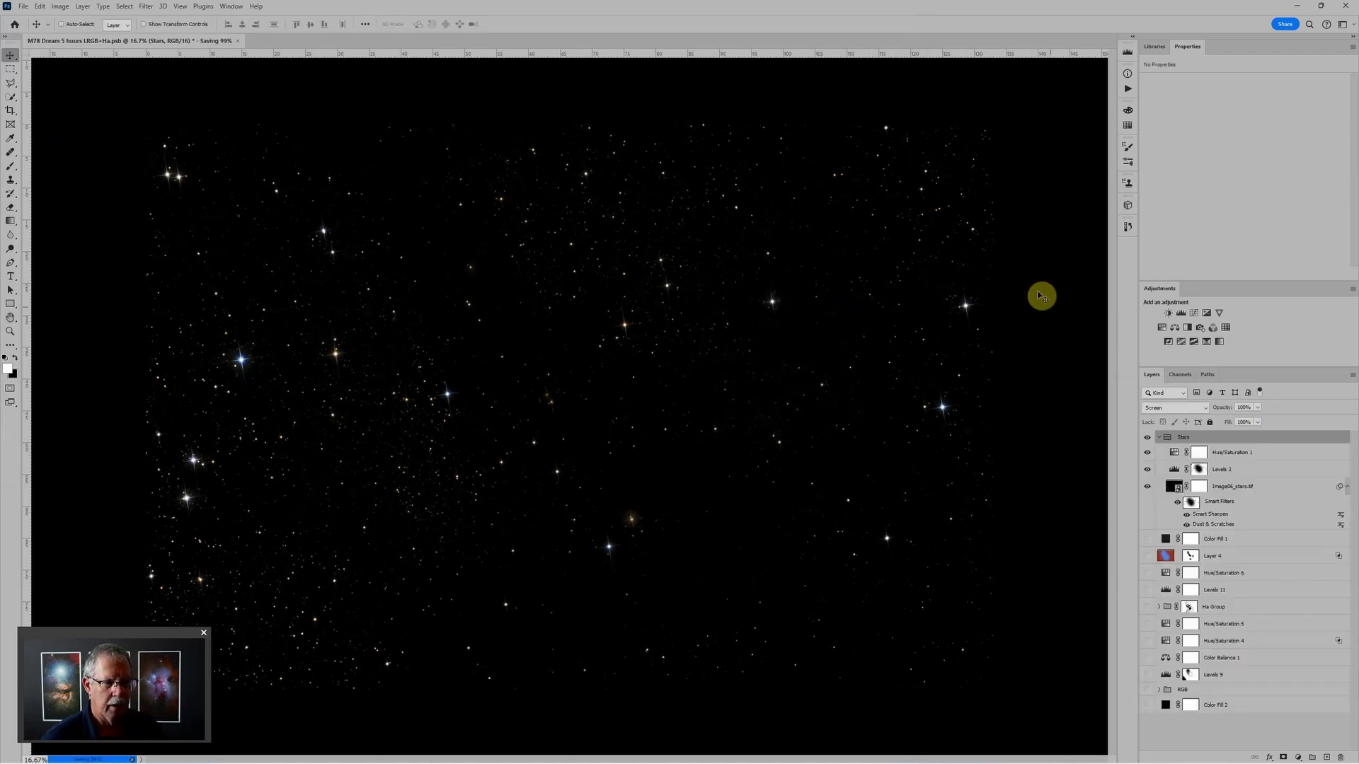
With every layer except the Ha Group visible, save a JPEG copy named M78 Dream 5 hours LRGB+Ha RGB1
left_click(1147, 440, "alt")
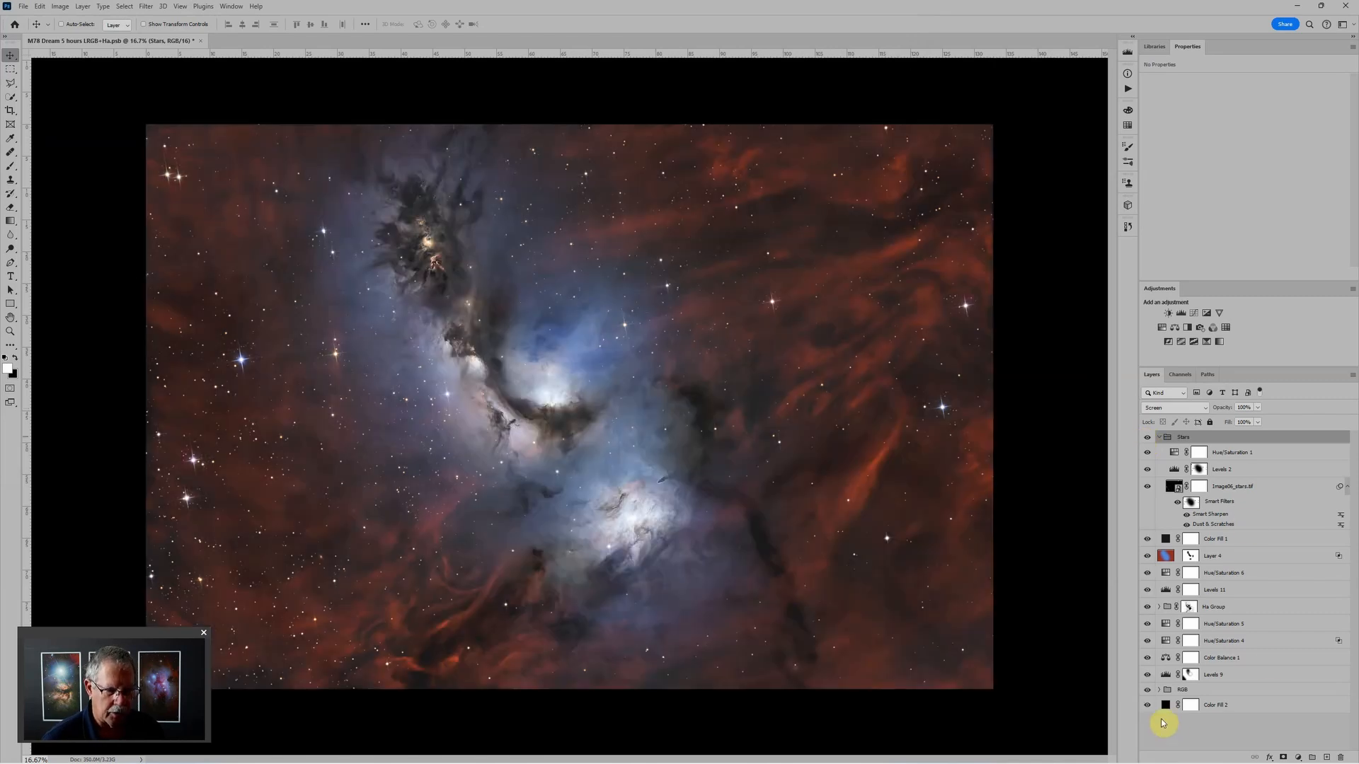
left_click(1146, 608)
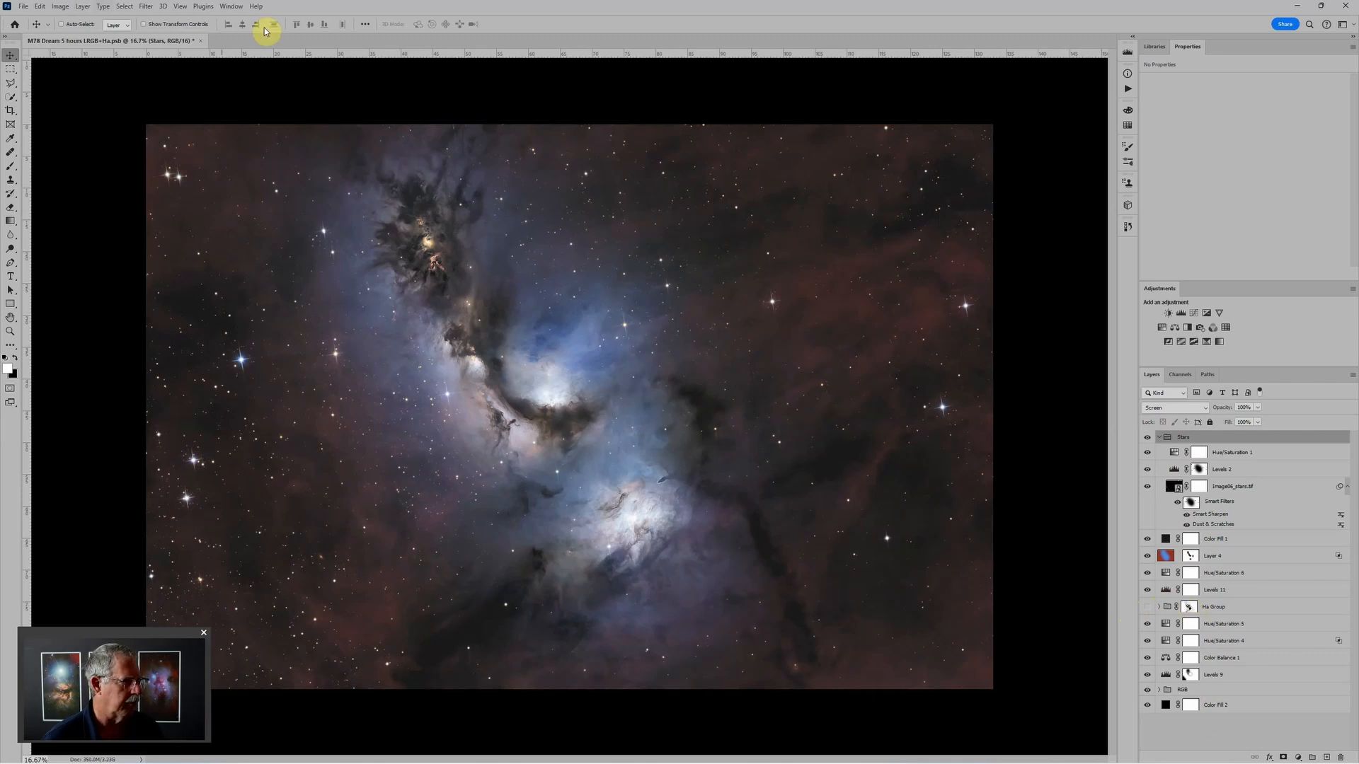
left_click(23, 7)
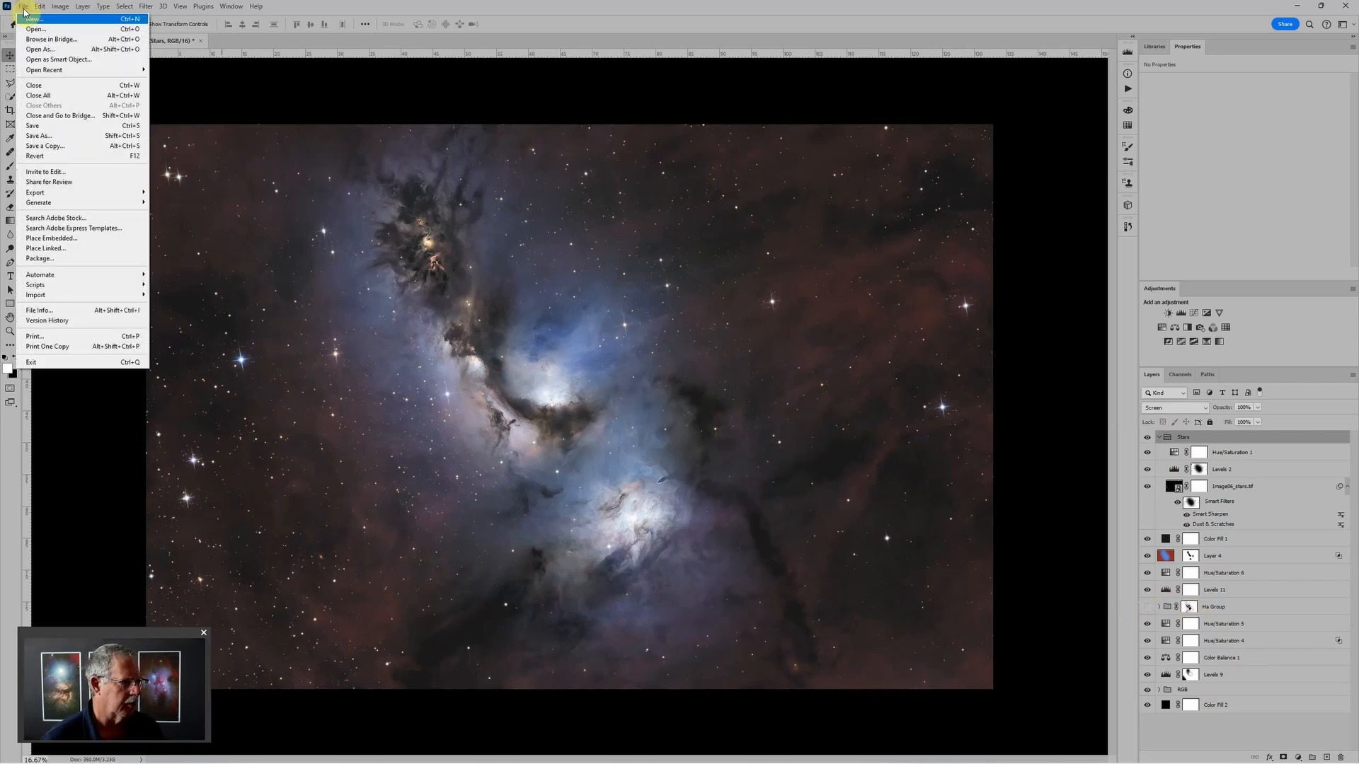
left_click(82, 147)
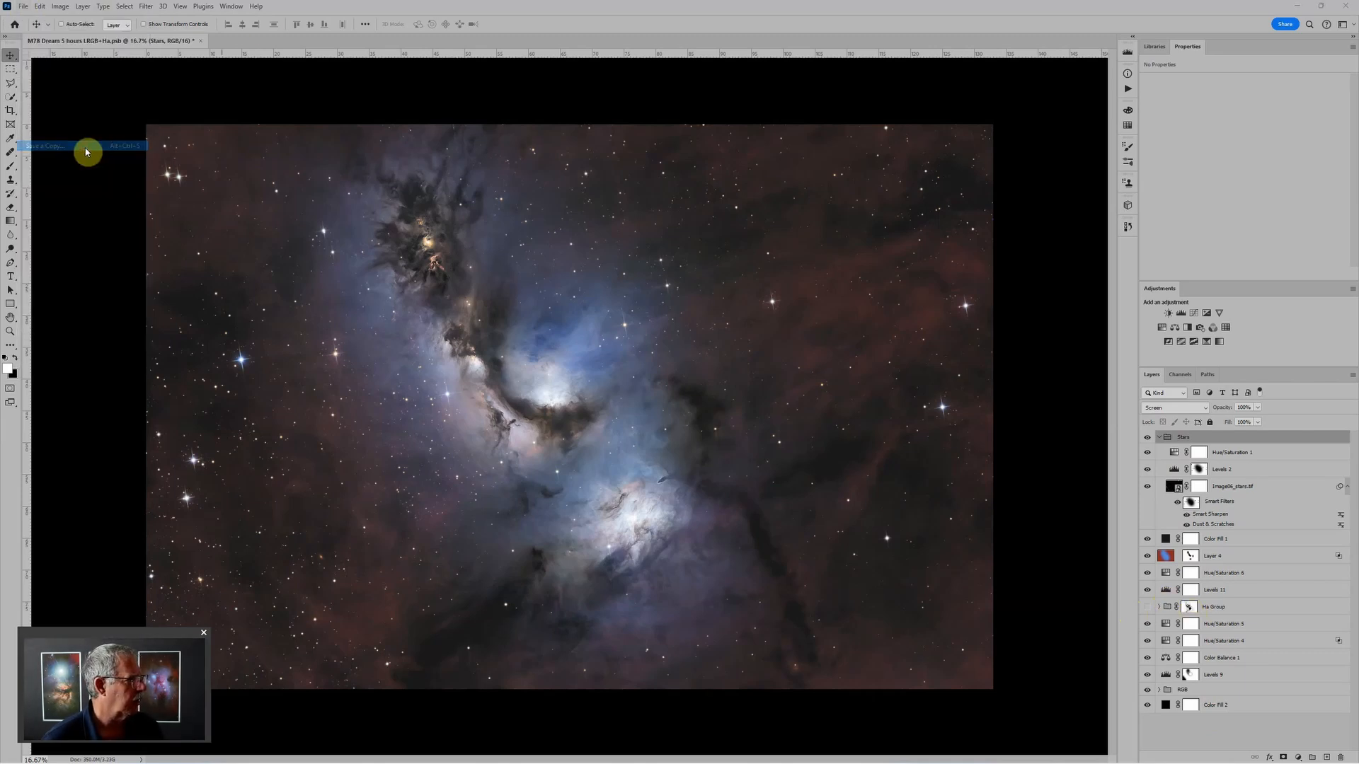
left_click(218, 361)
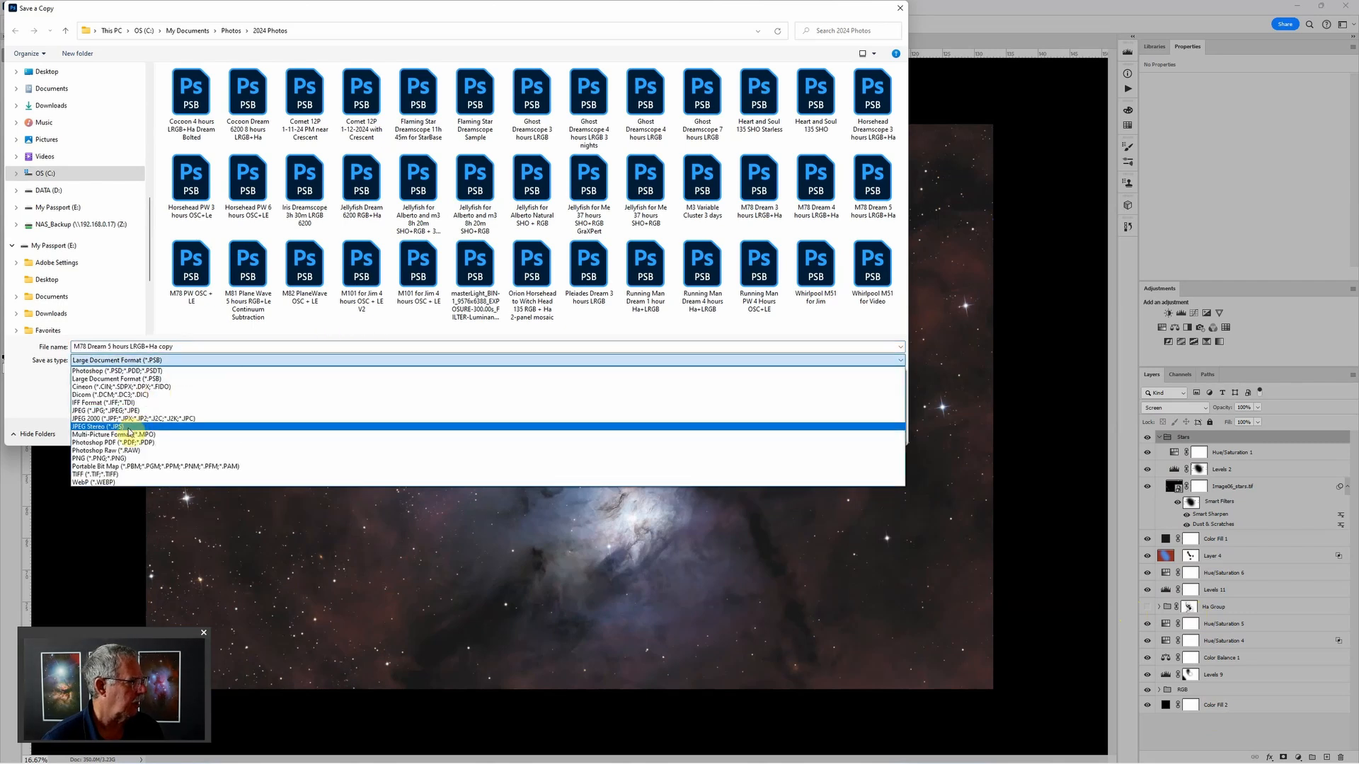
left_click(135, 410)
double_click(189, 344)
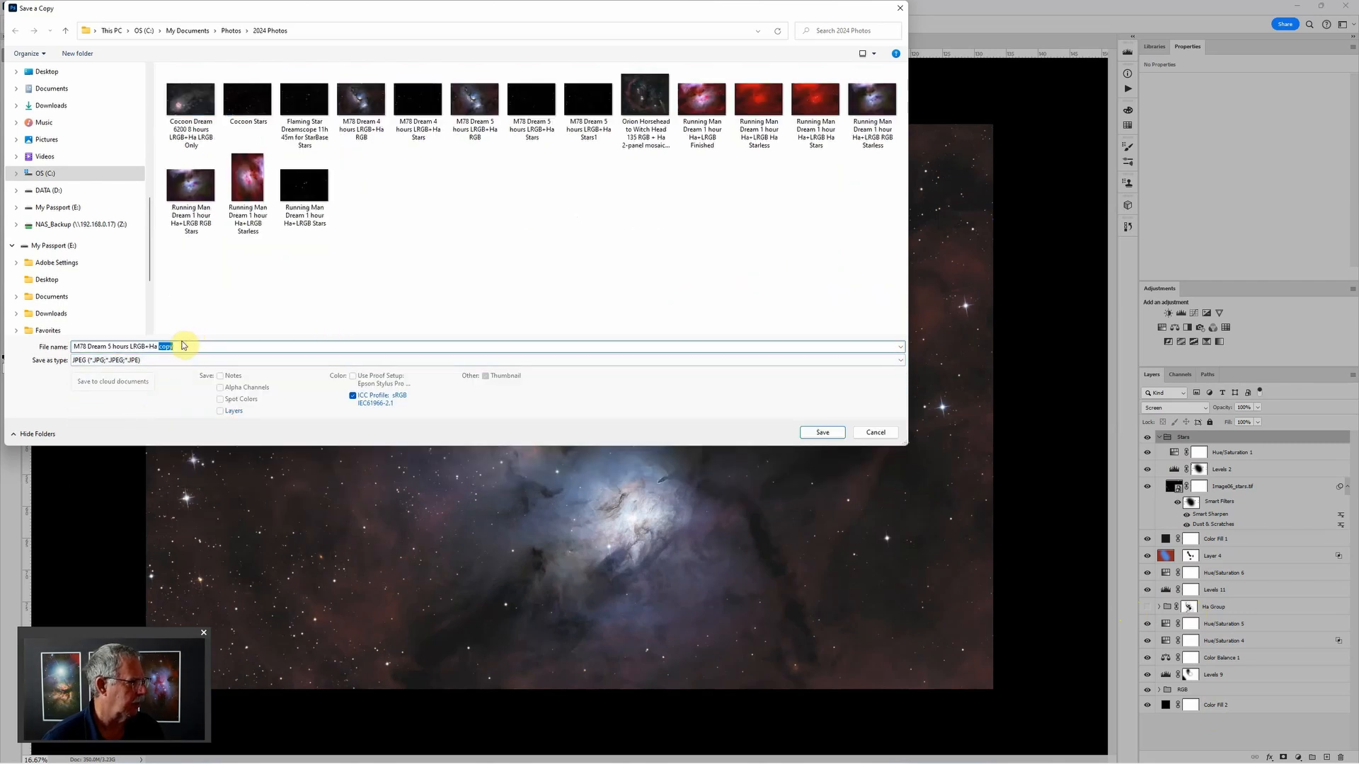
type("RGB")
key("Return")
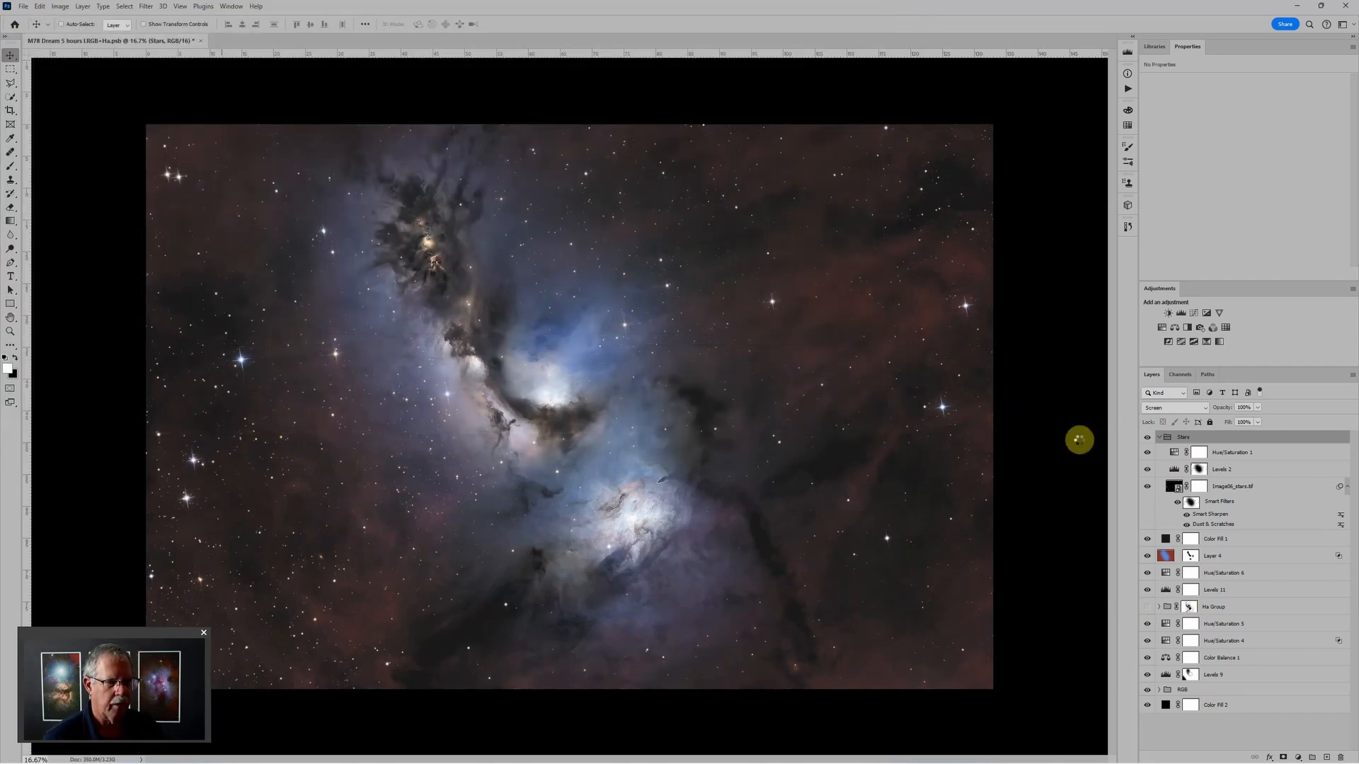
left_click(845, 303)
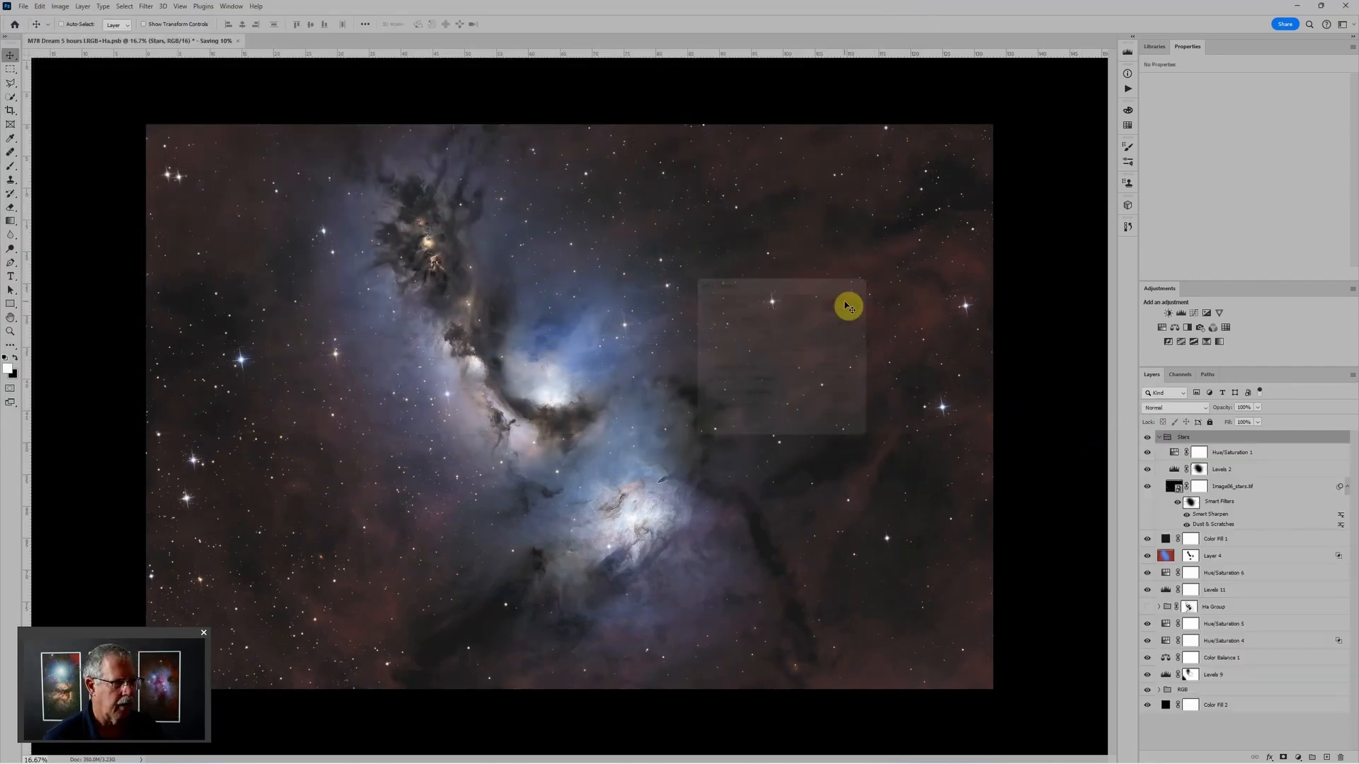
Show the Ha Group again and save a JPEG copy named M78 Dream 5 hours LRGB+Ha Finished Image, keeping the offered JPEG options
left_click(1147, 607)
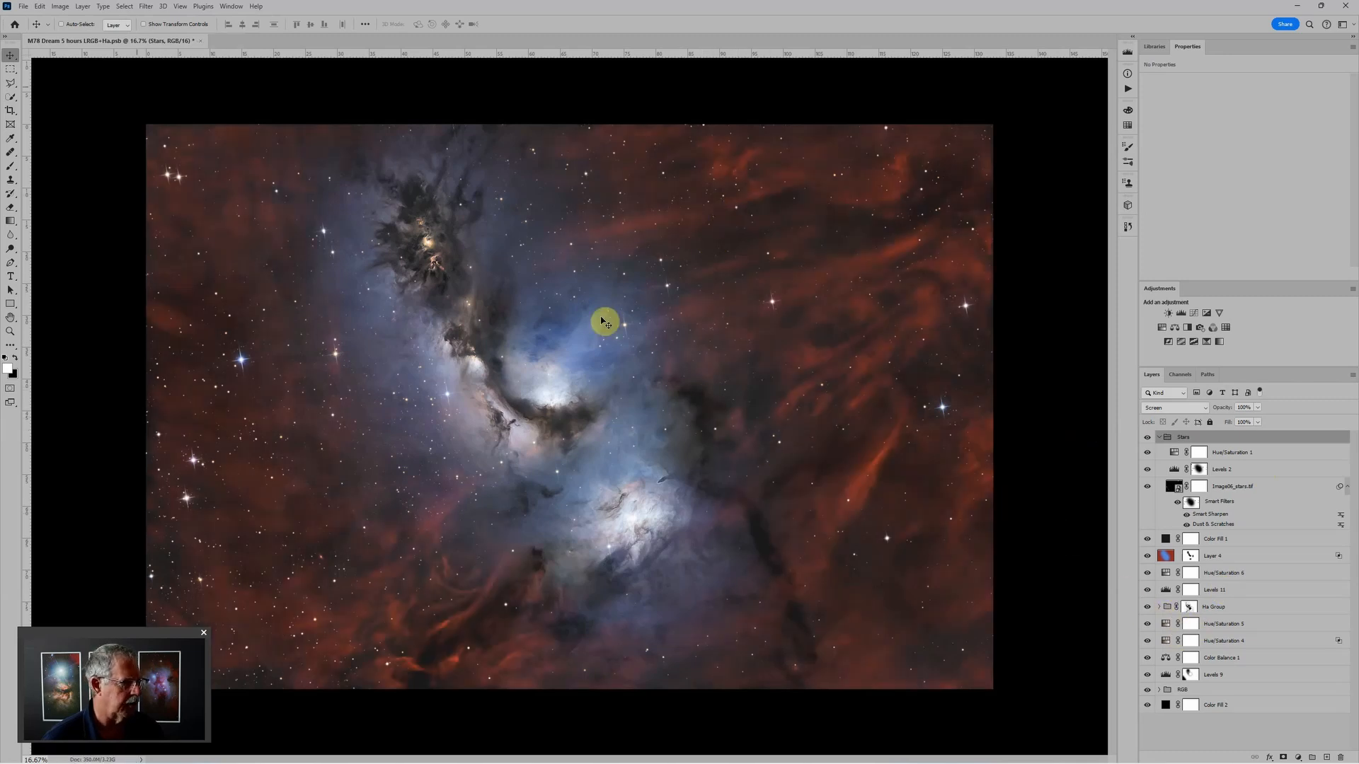
left_click(25, 7)
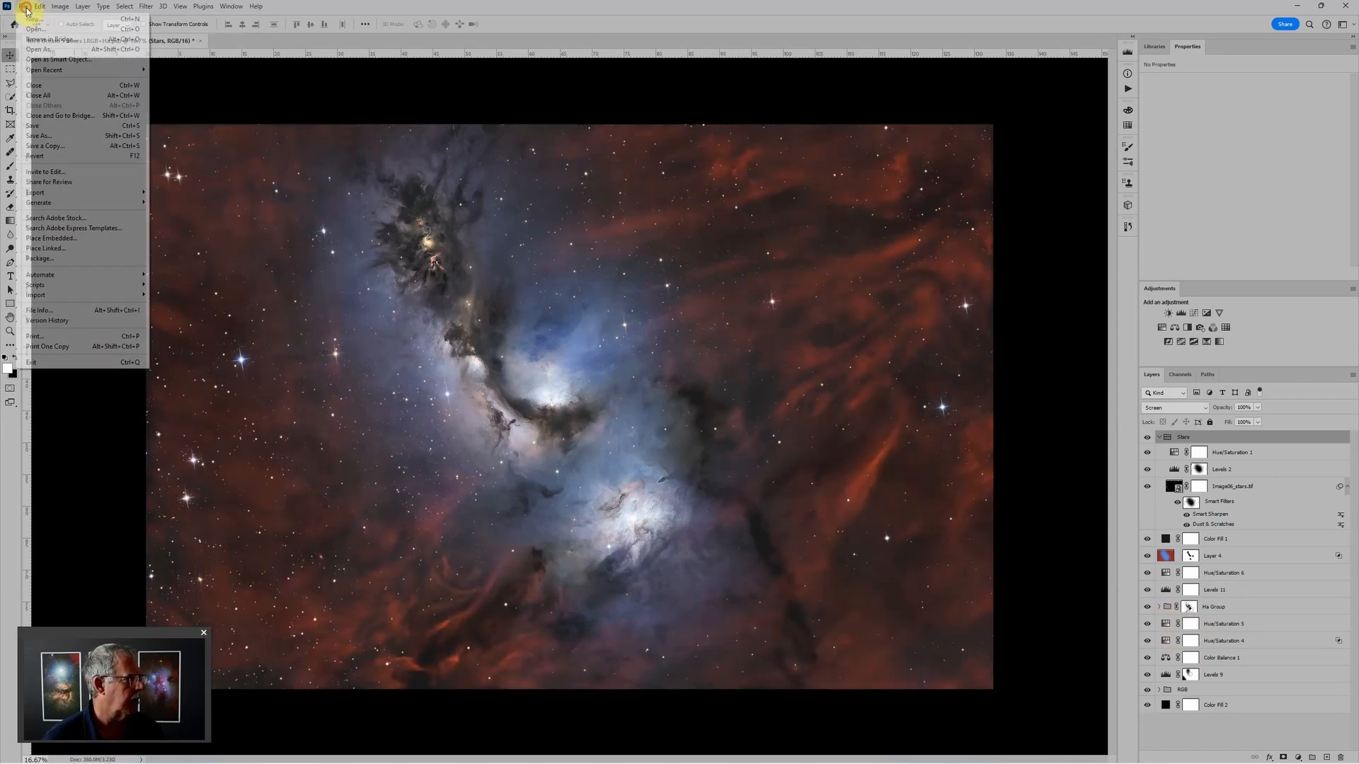
left_click(45, 146)
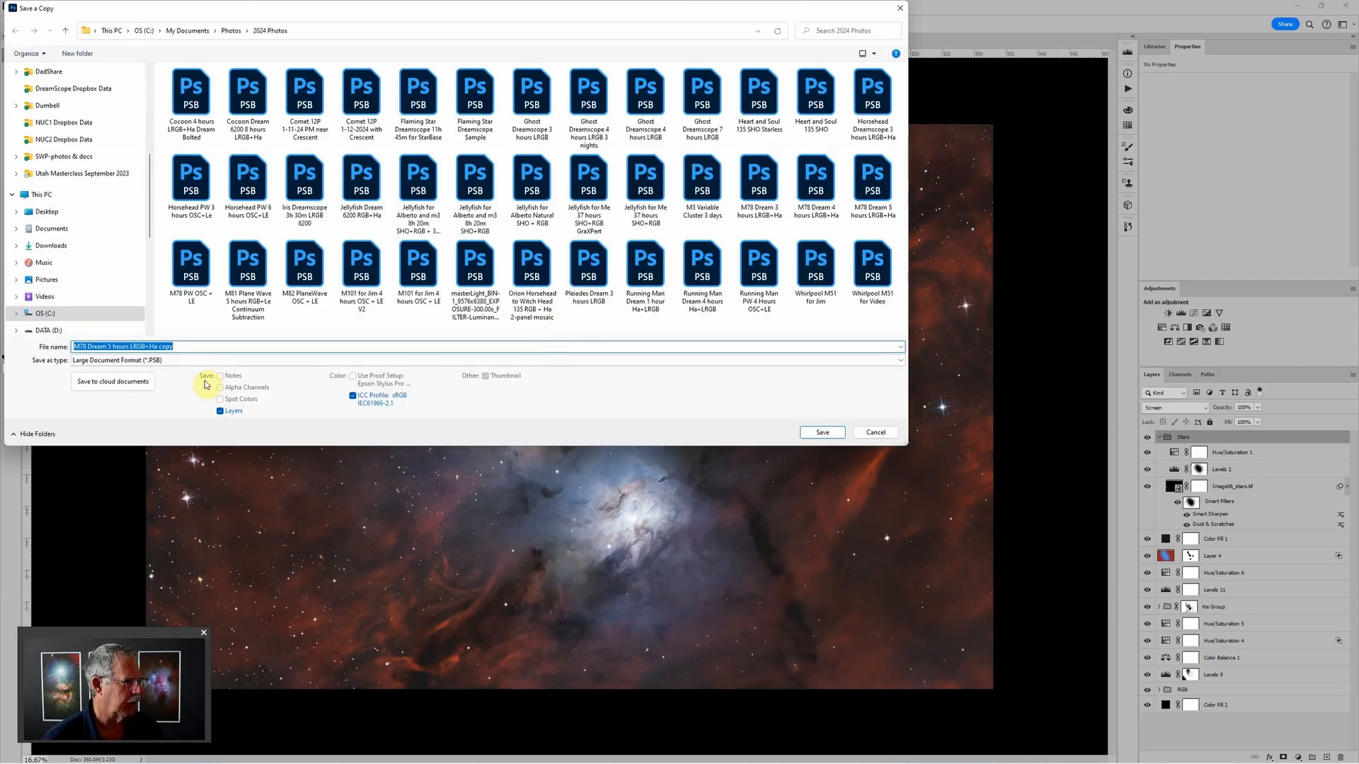
left_click(187, 360)
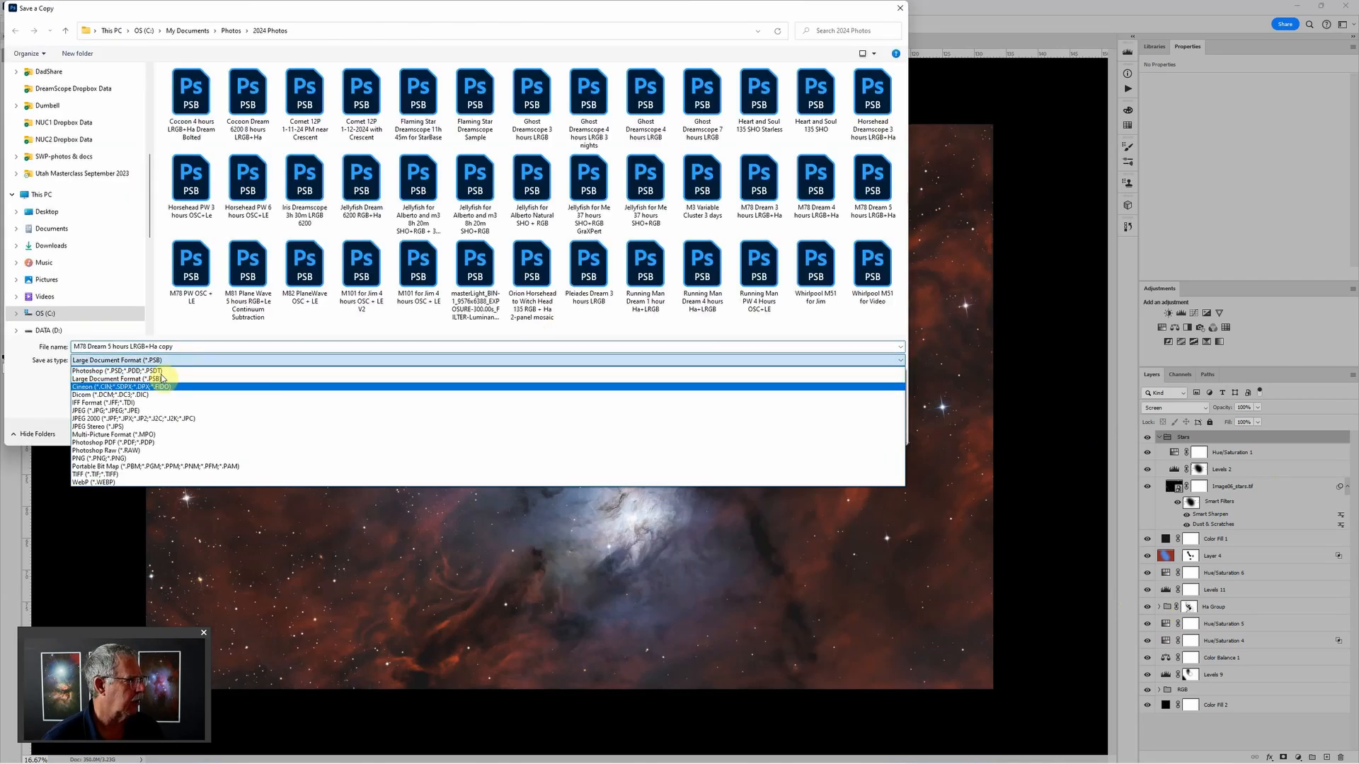
left_click(135, 411)
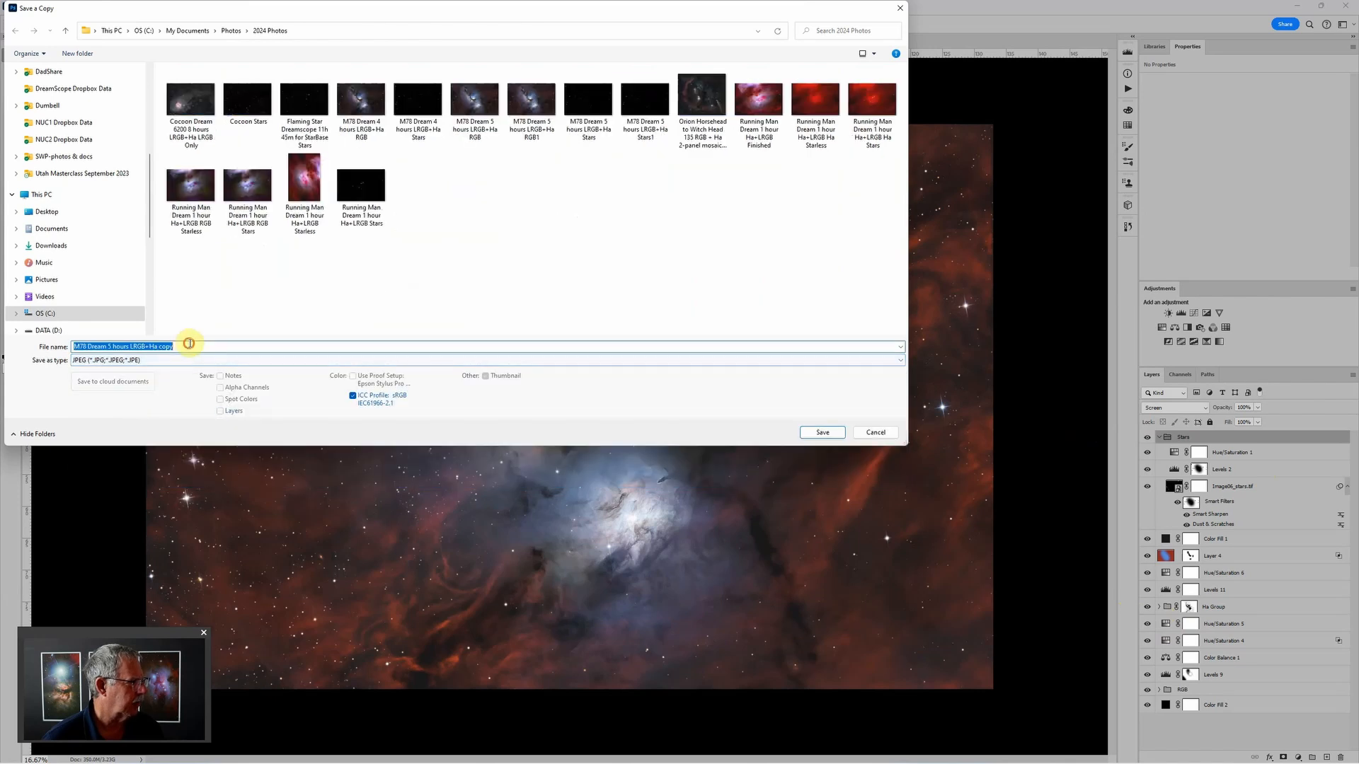
left_click(182, 344)
key("BackSpace")
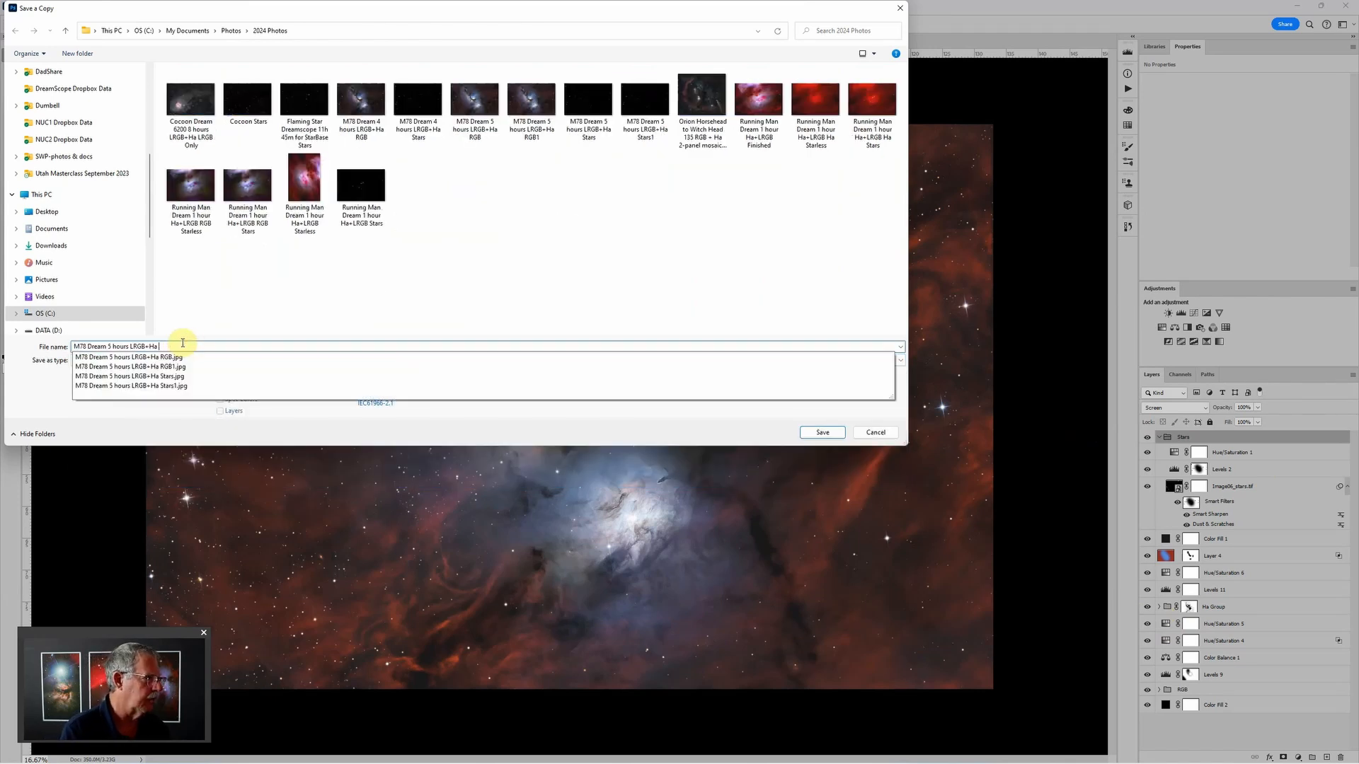
type("Fi")
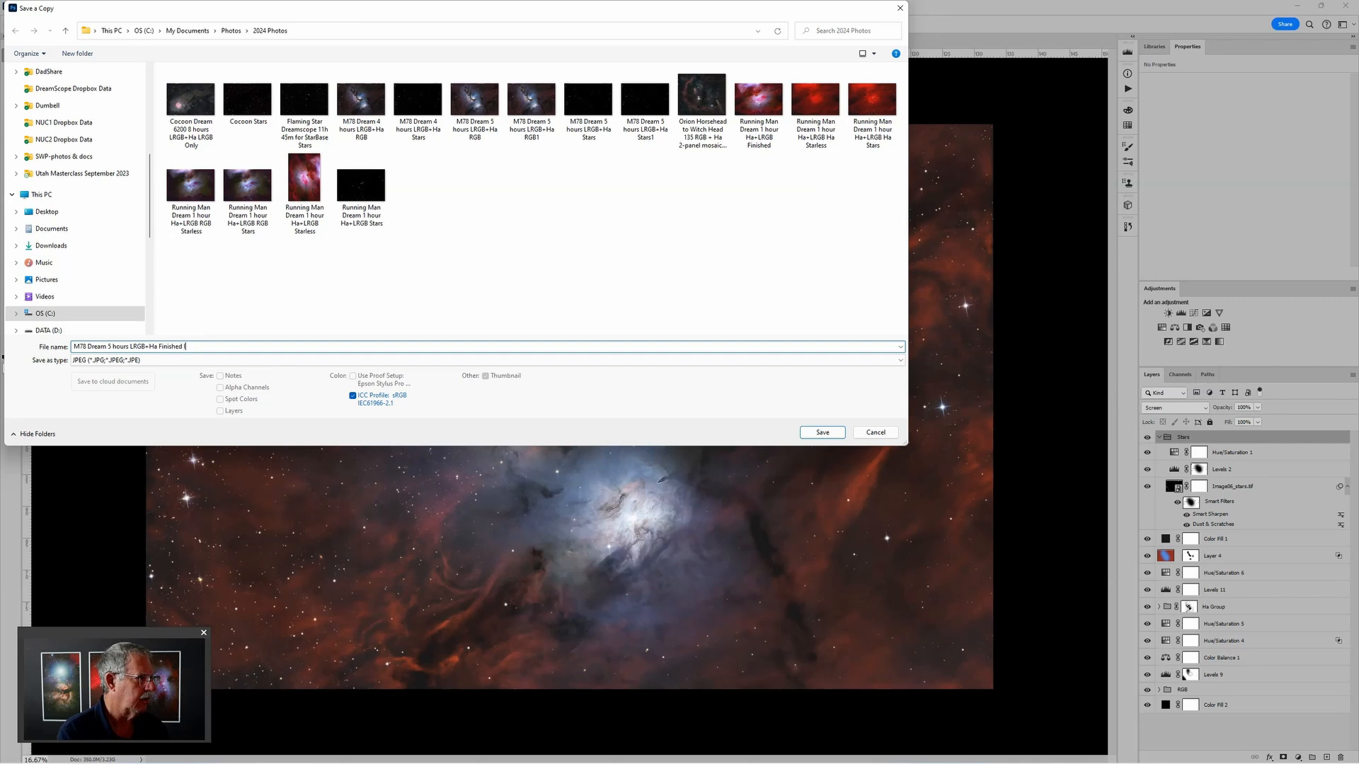
type("nished")
key("Return")
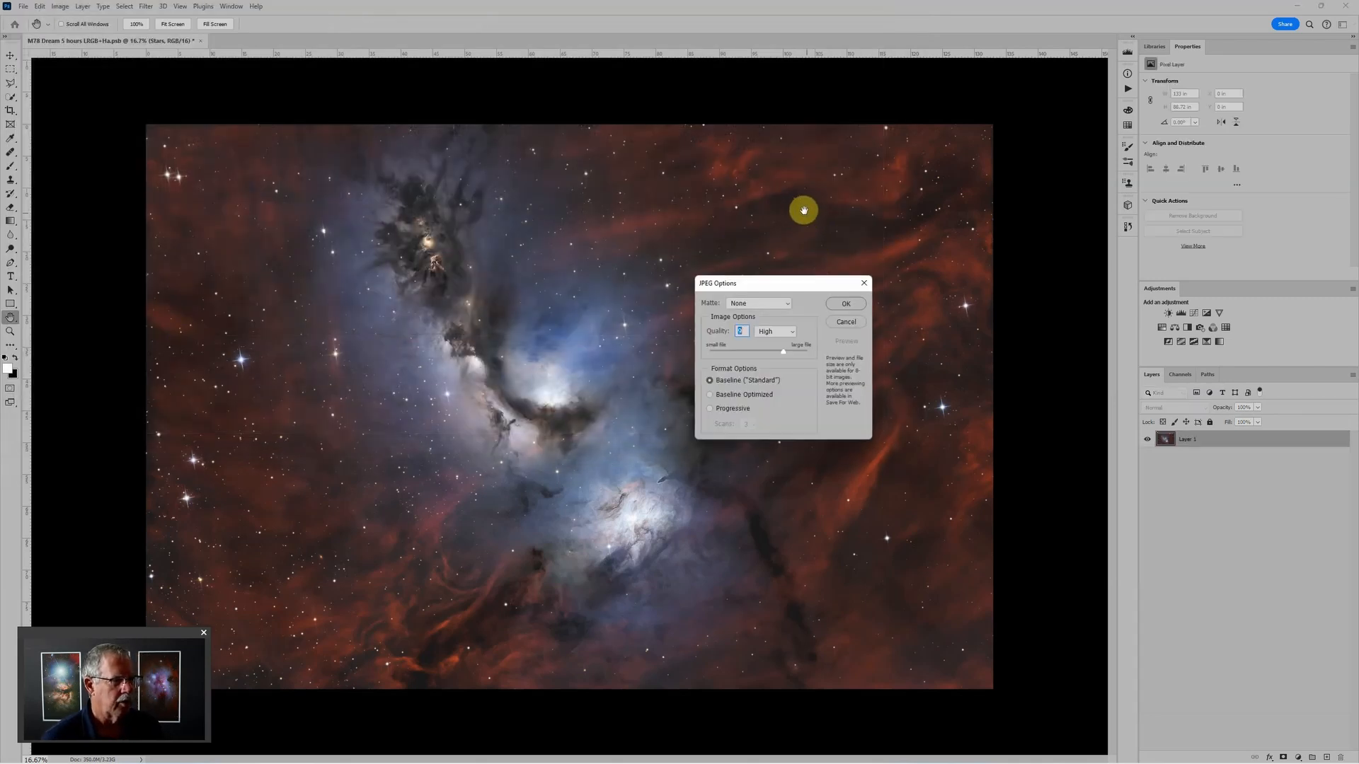
left_click(847, 305)
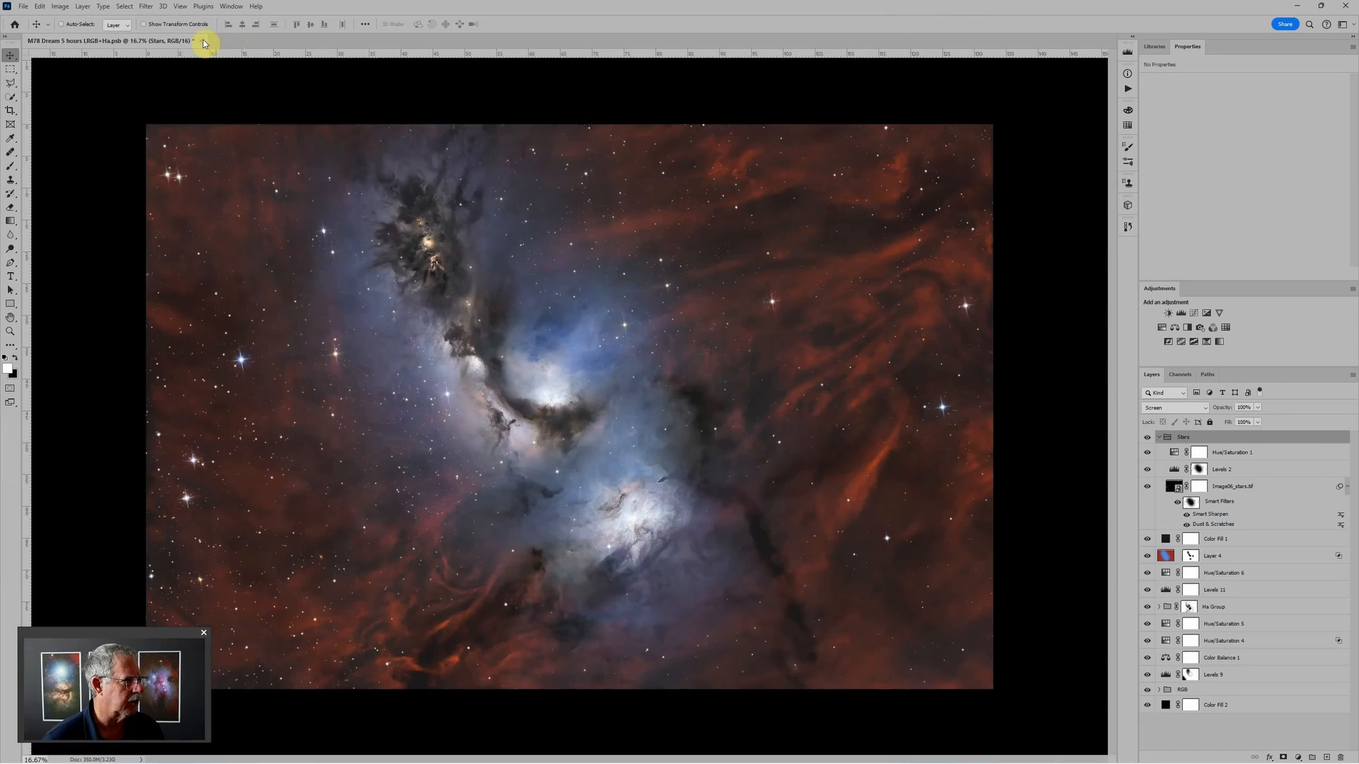
Close the layered M78 document without saving its changes and switch to Lightroom Classic
left_click(203, 41)
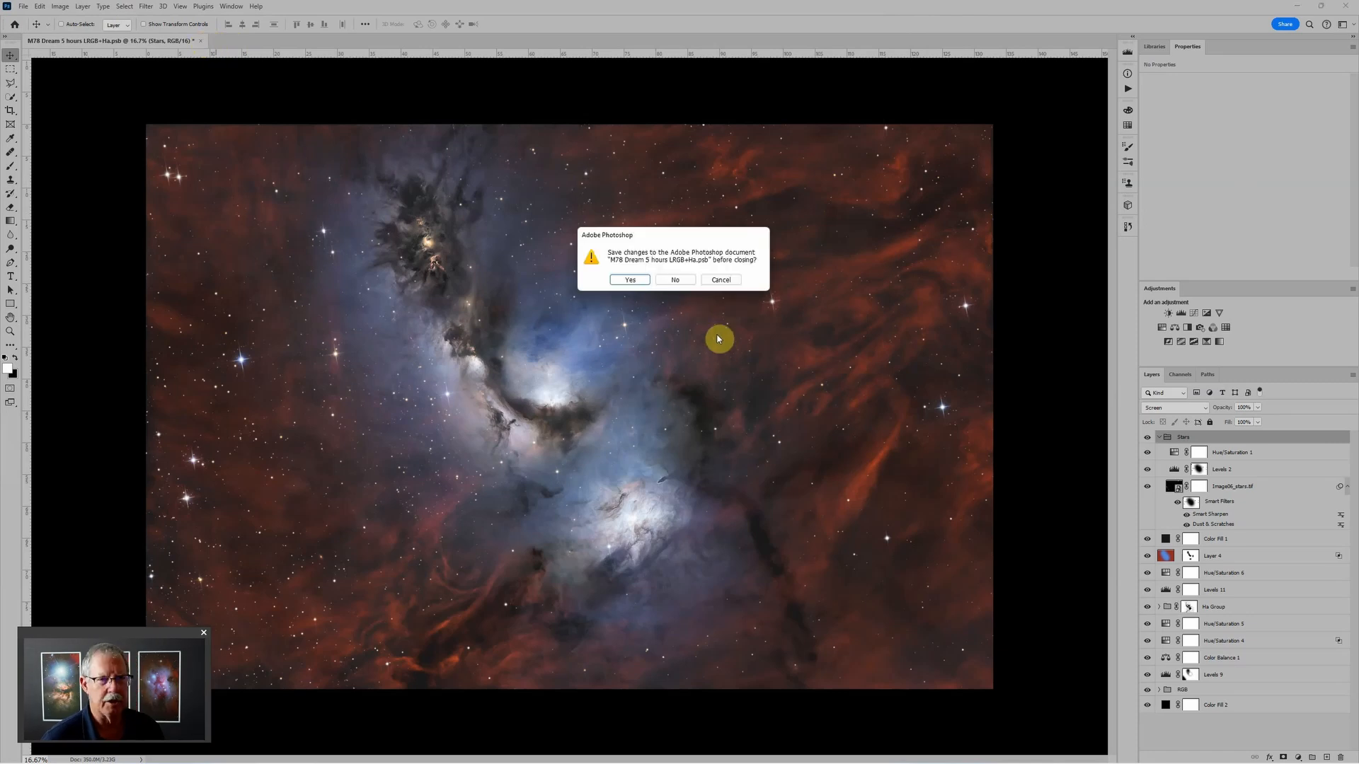
left_click(676, 281)
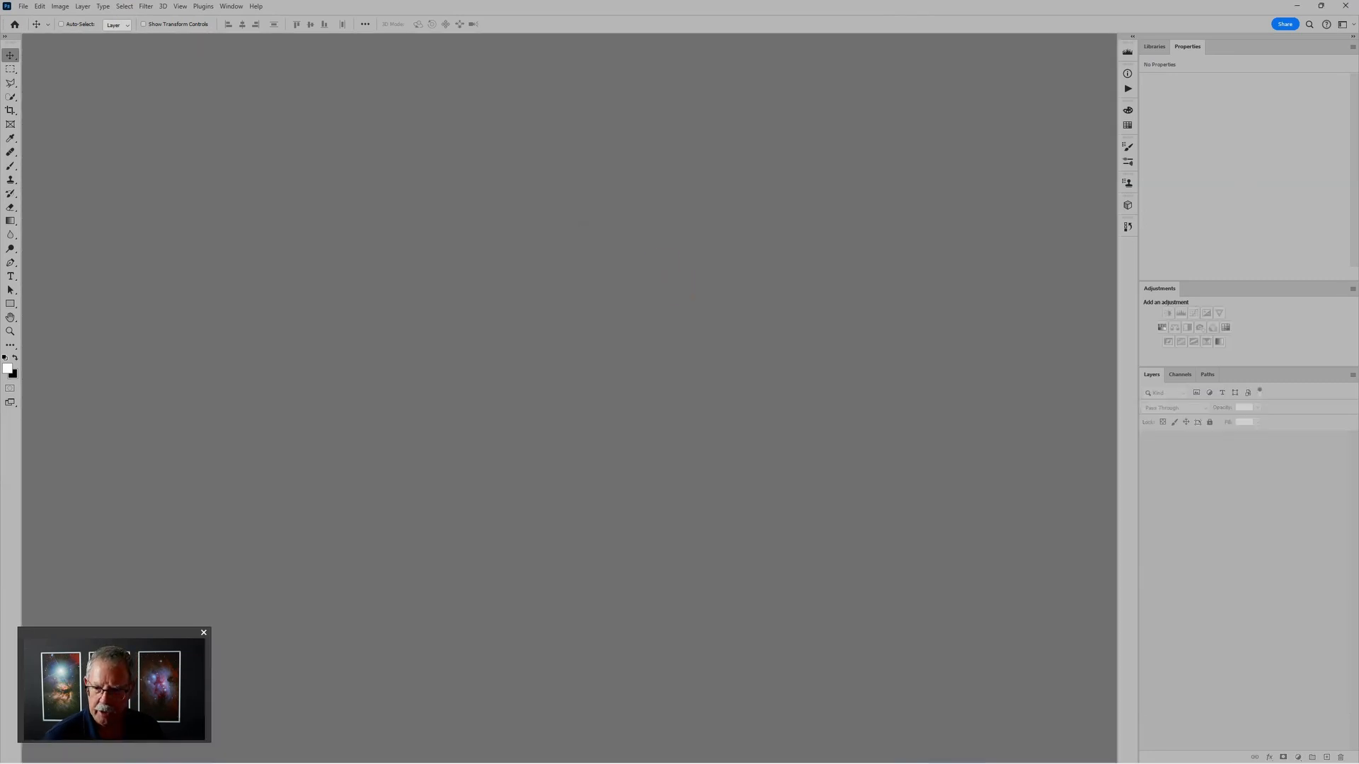
key("alt+Tab")
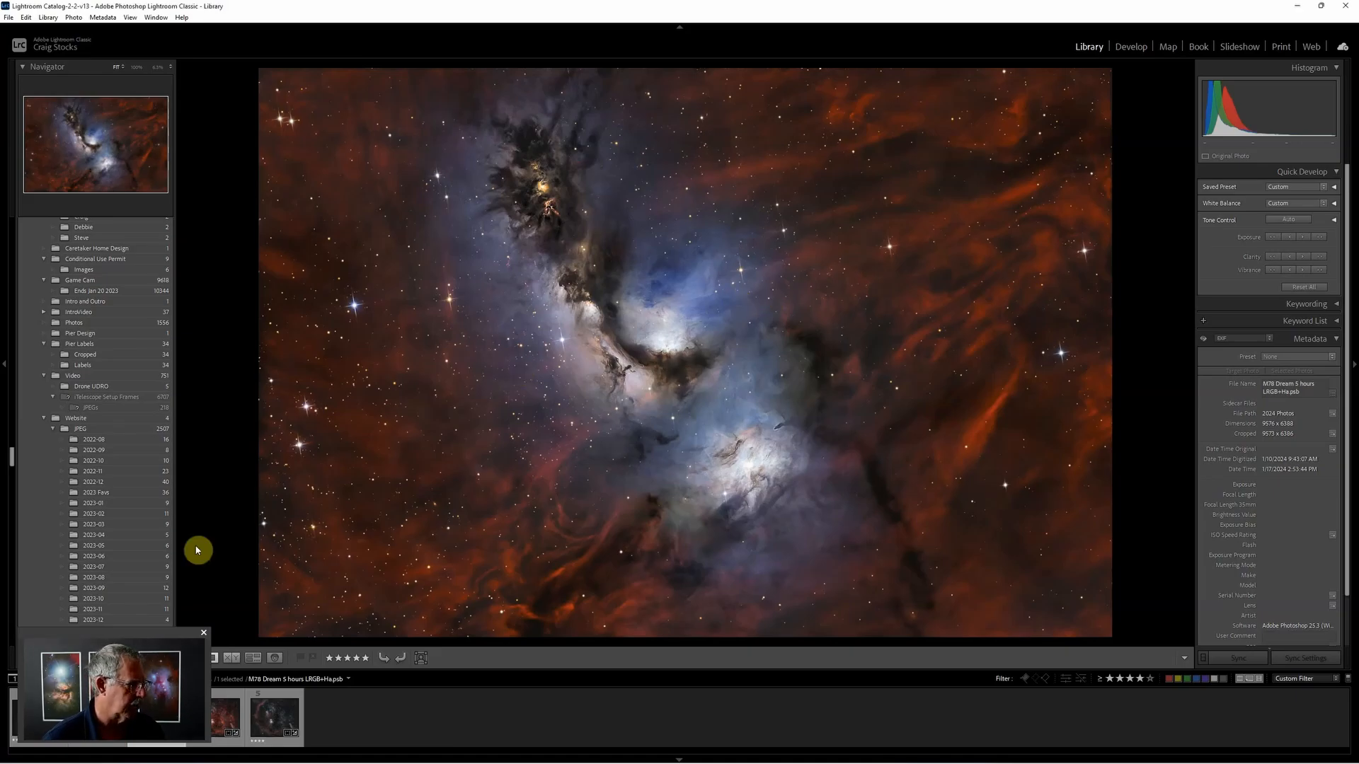
Synchronize the 2024 Photos folder with the catalog to import the new photos, without showing the import dialog
scroll(126, 496, "up", 10)
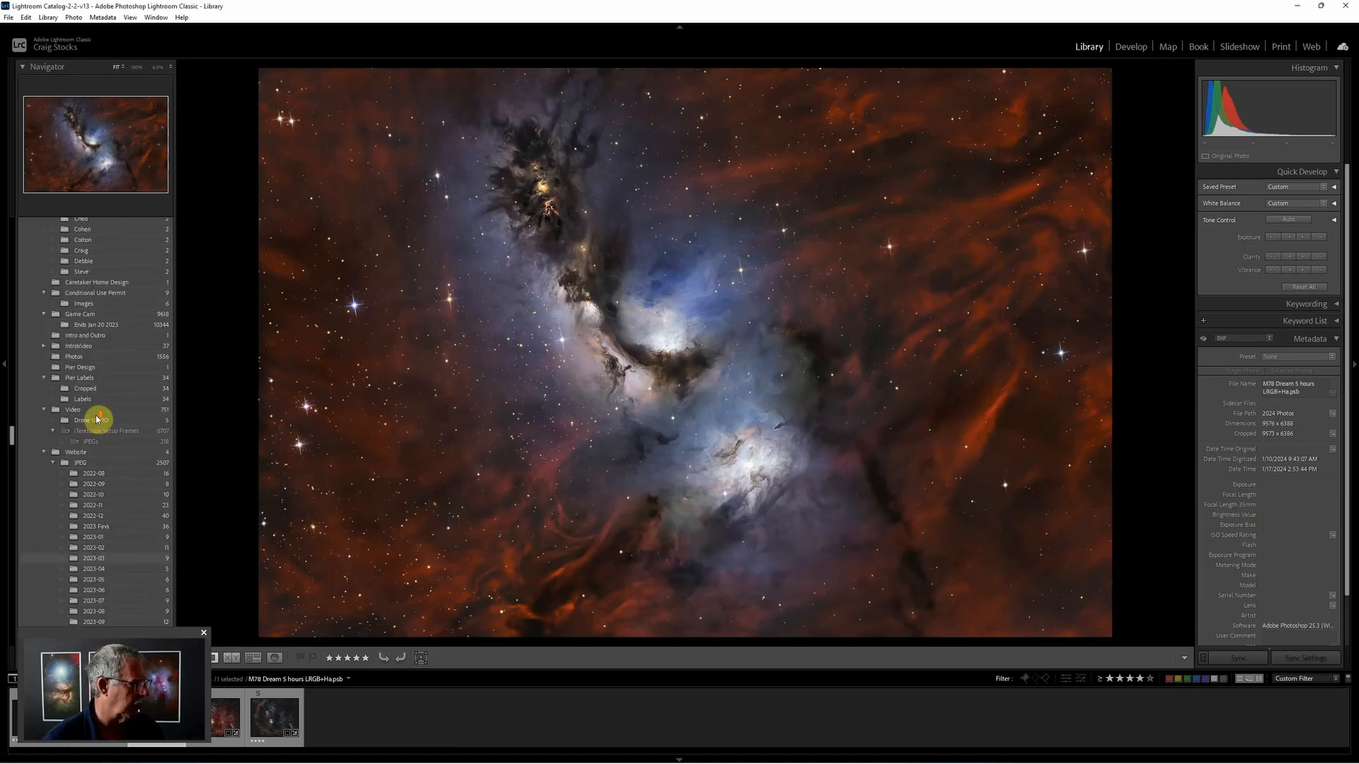
scroll(106, 415, "up", 6)
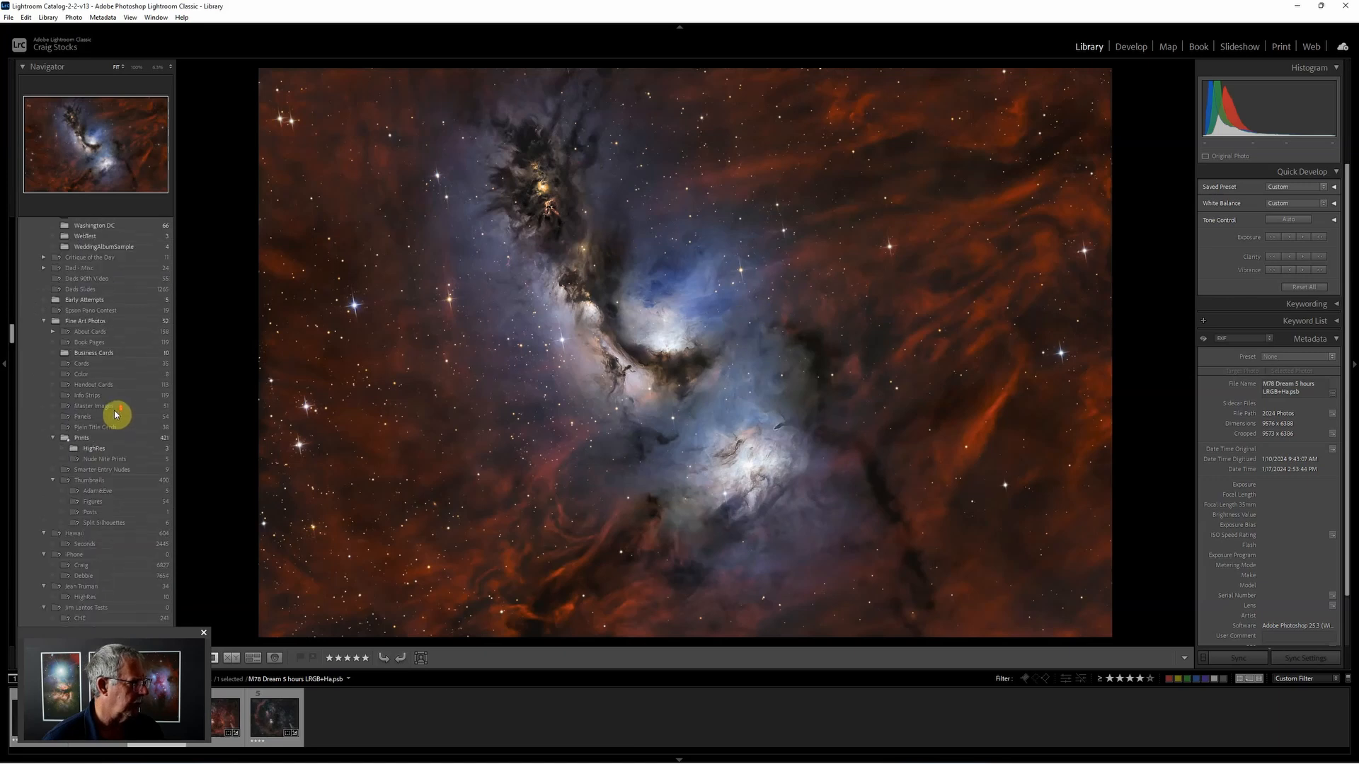
scroll(97, 337, "up", 10)
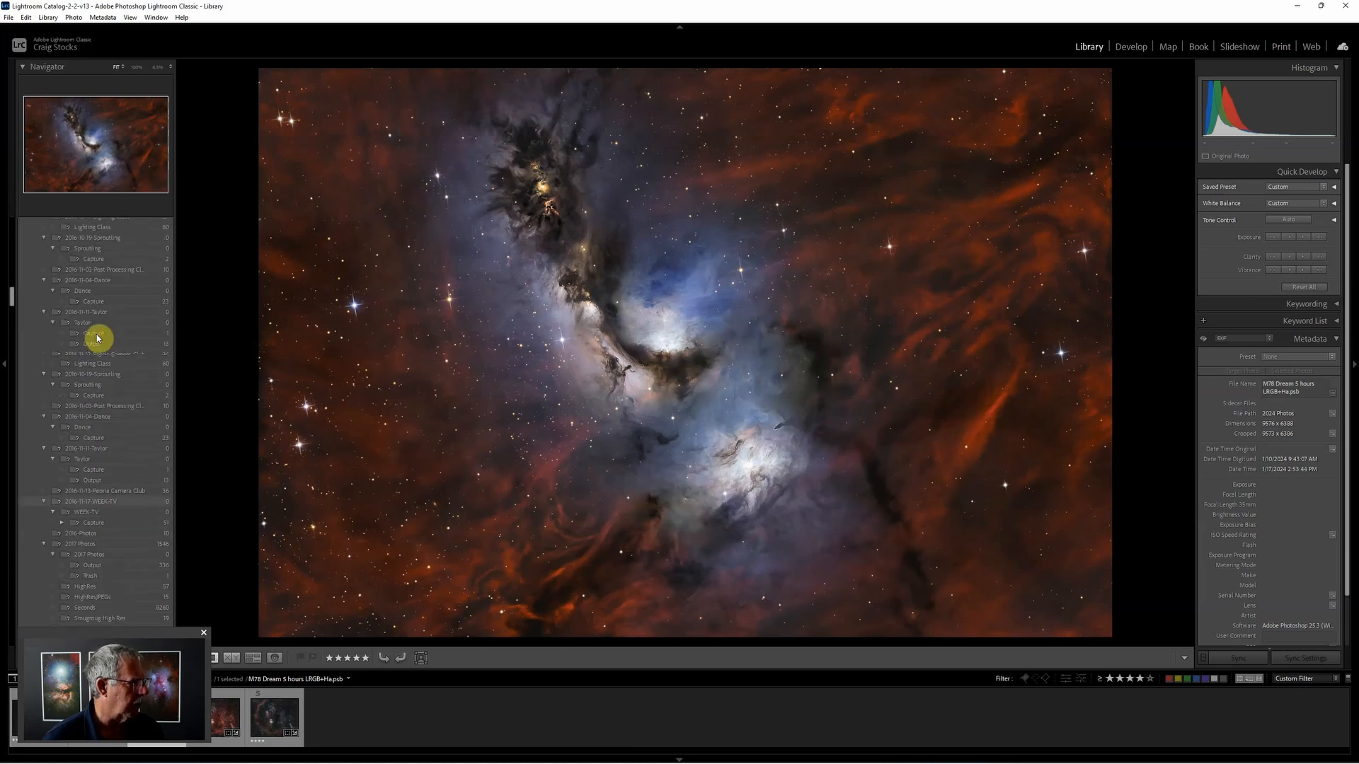
scroll(97, 337, "up", 10)
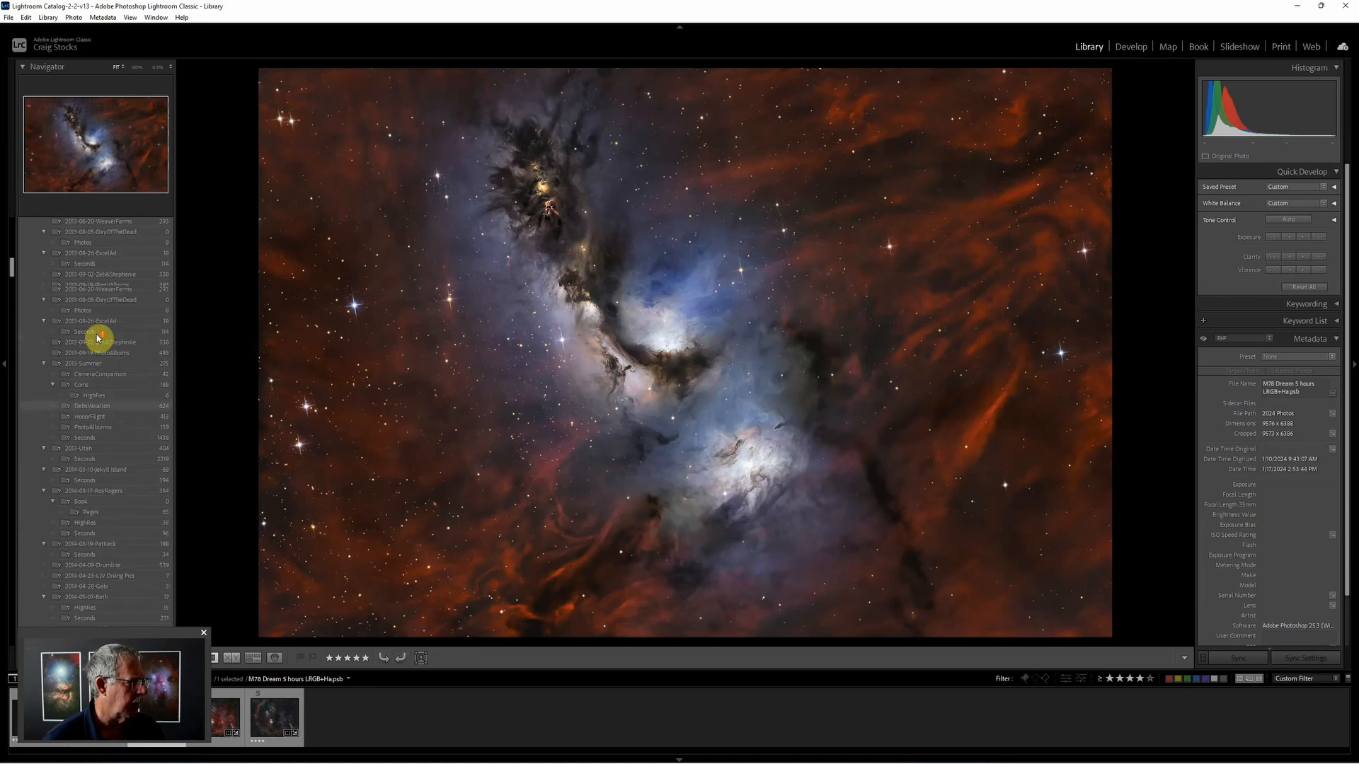
scroll(97, 338, "up", 3)
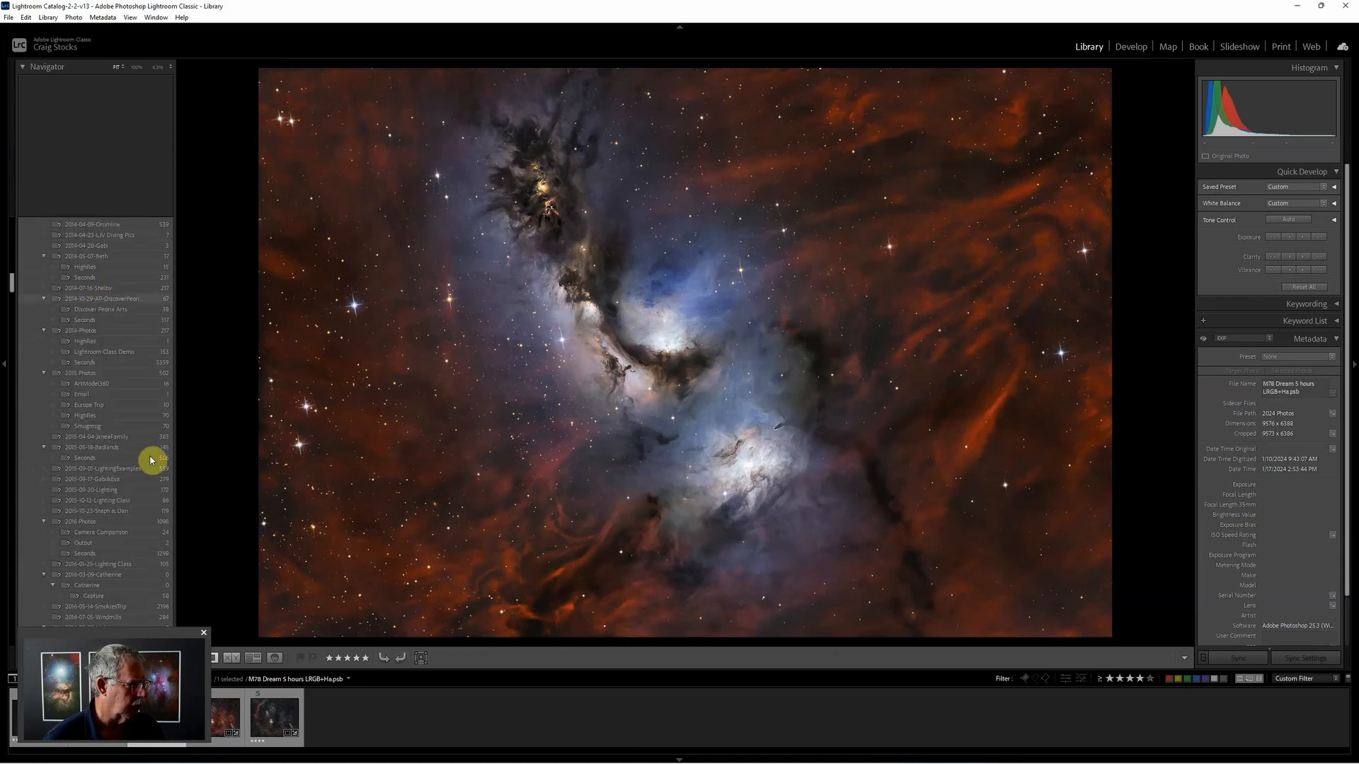
scroll(141, 453, "down", 15)
scroll(128, 444, "down", 10)
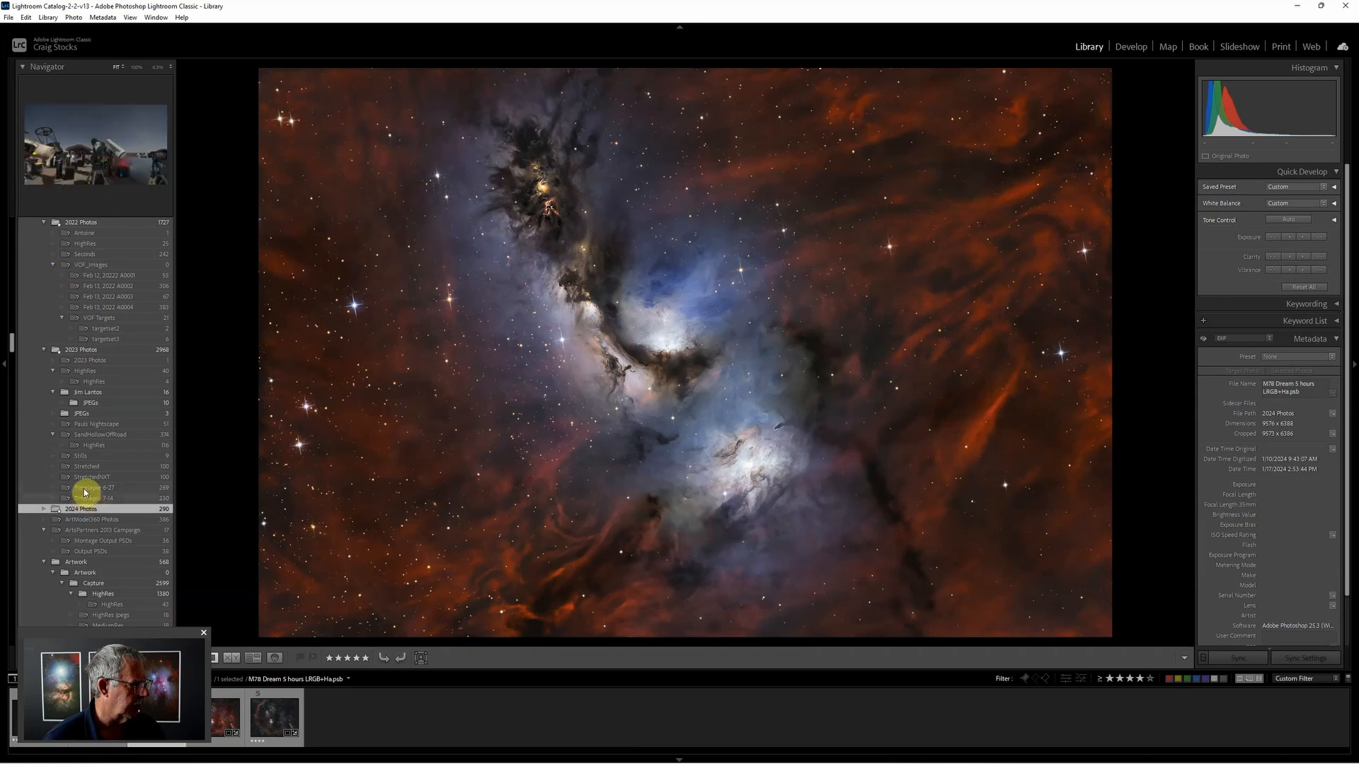
right_click(93, 512)
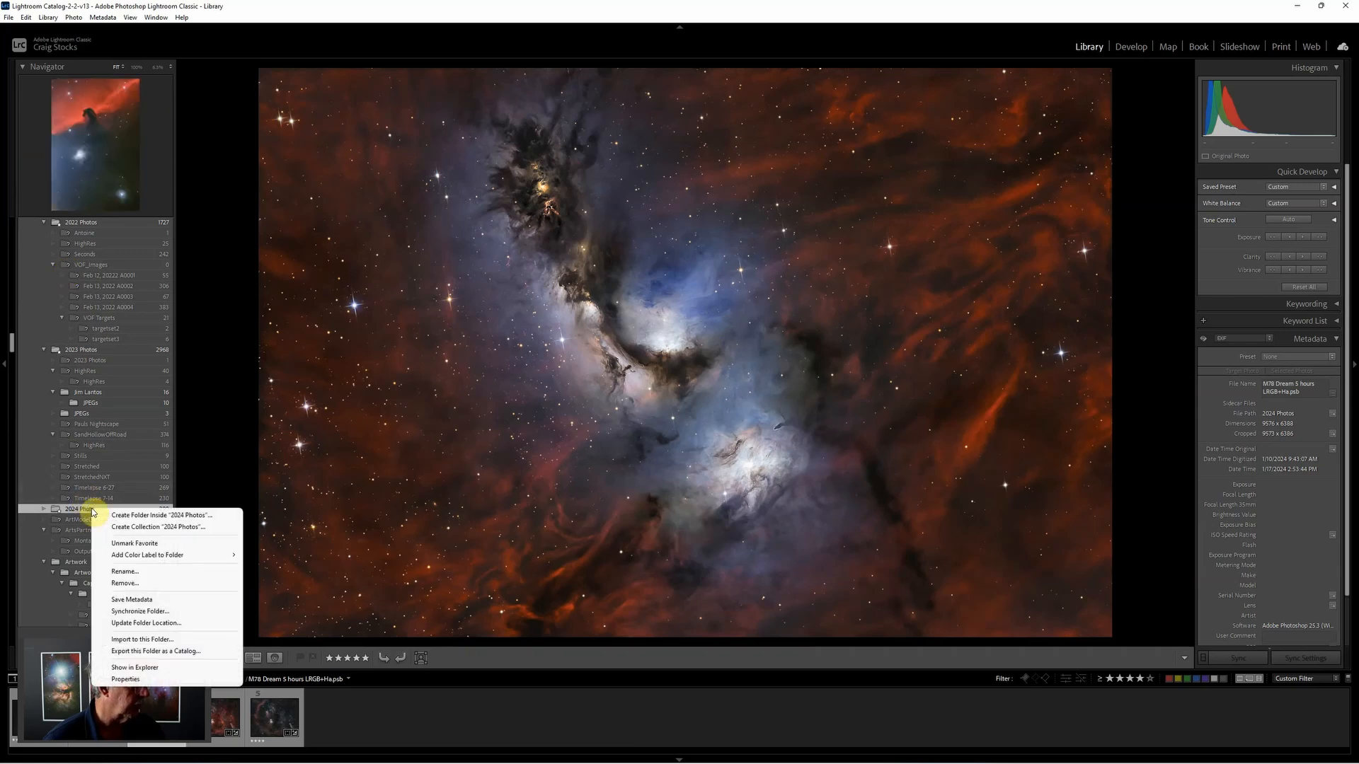
left_click(161, 613)
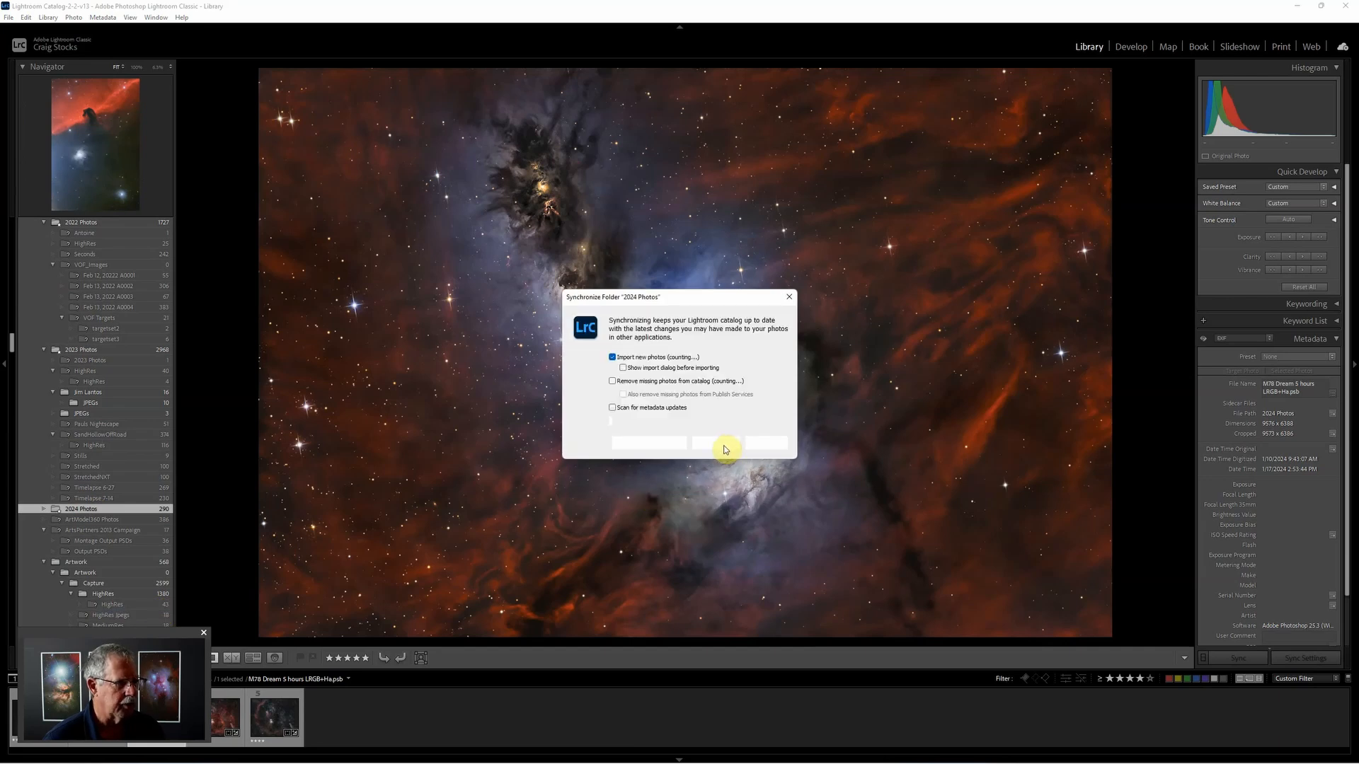
left_click(716, 443)
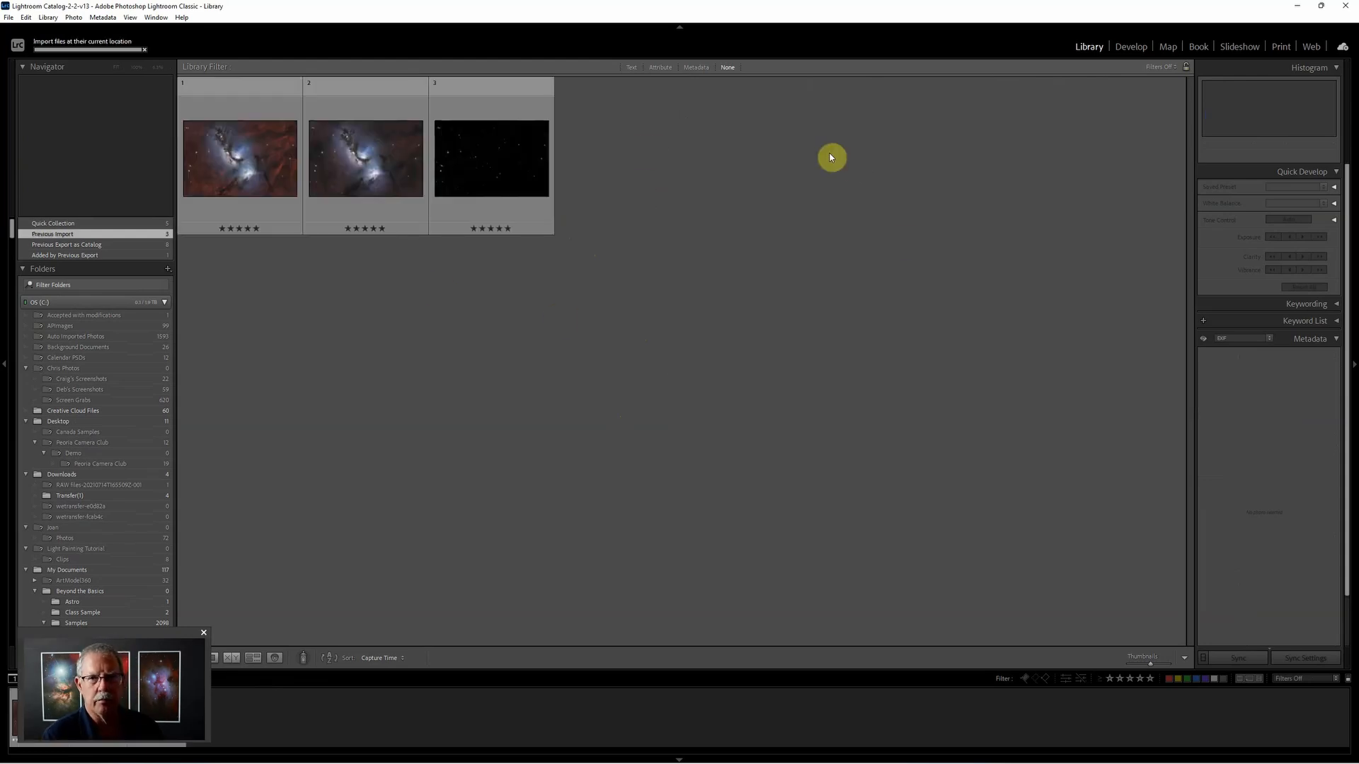
Open the imported M78 Finished Image JPEG in the Develop module and set its Blacks to -19
left_click(493, 189)
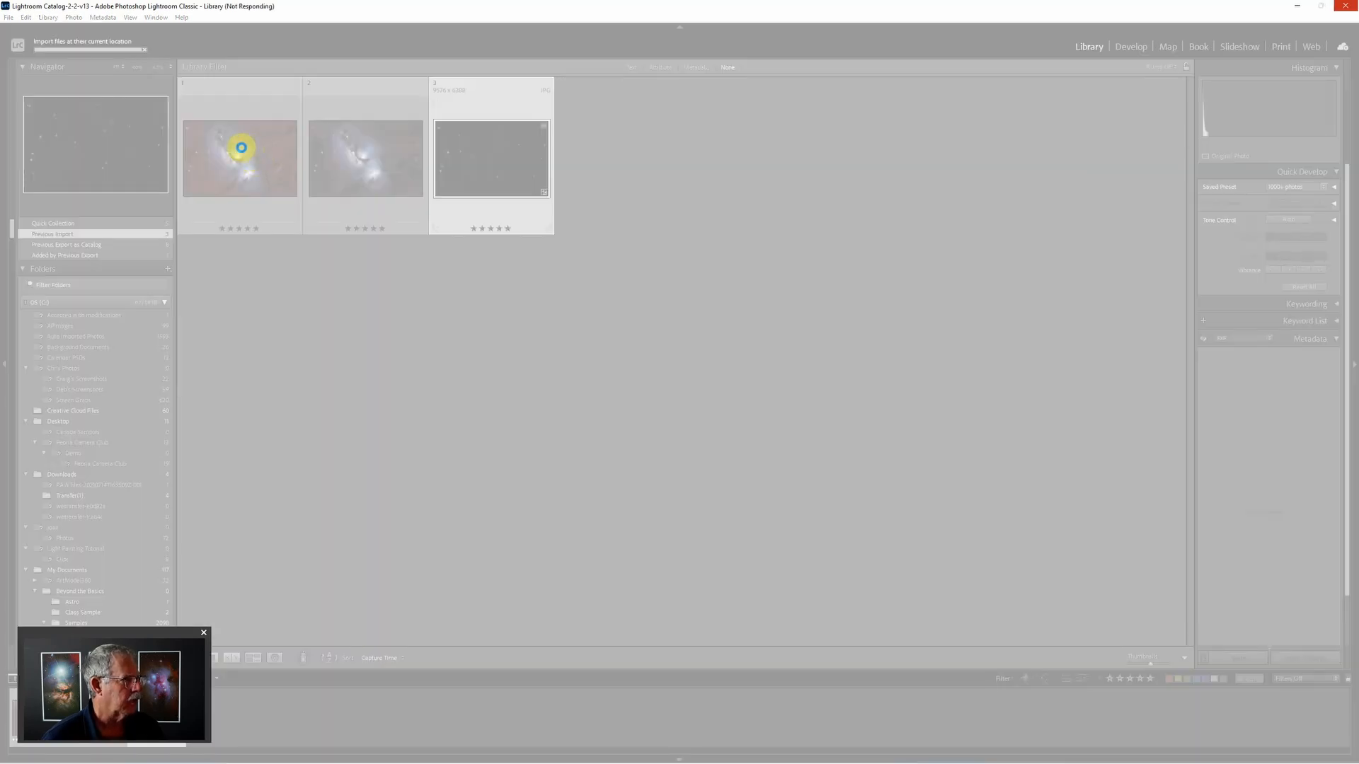
left_click(241, 146)
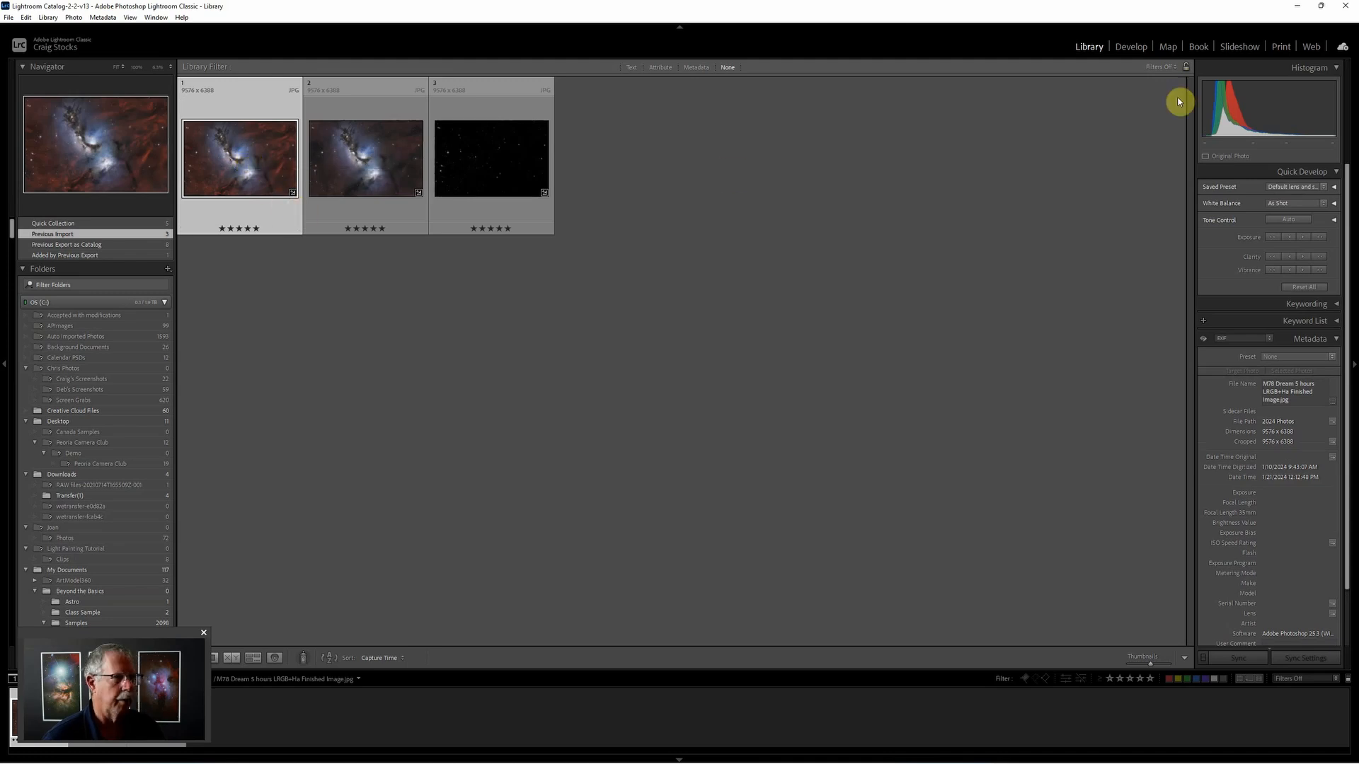
left_click(1125, 52)
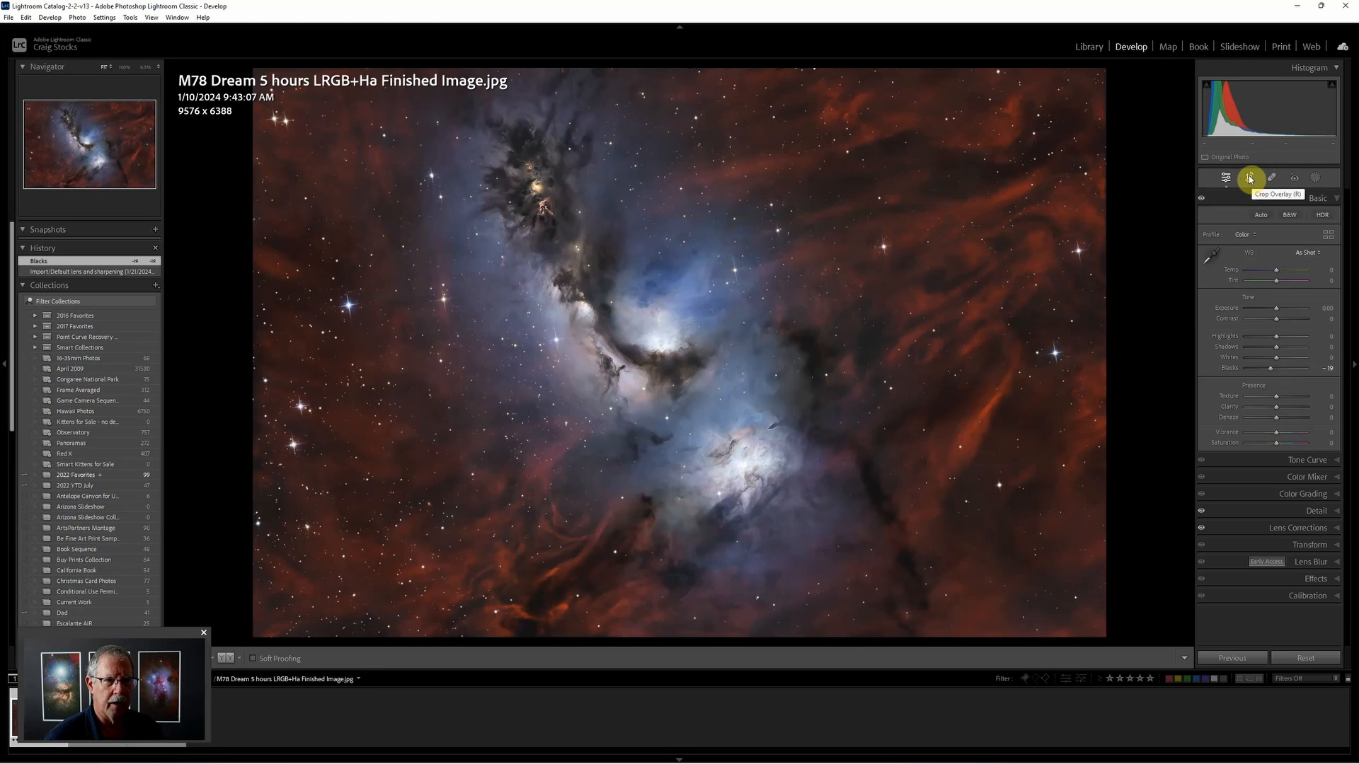
Crop the finished image to a 16 x 9 aspect ratio, slightly tightened and repositioned around the nebula, at about 9287 x 5224 pixels
left_click(1250, 179)
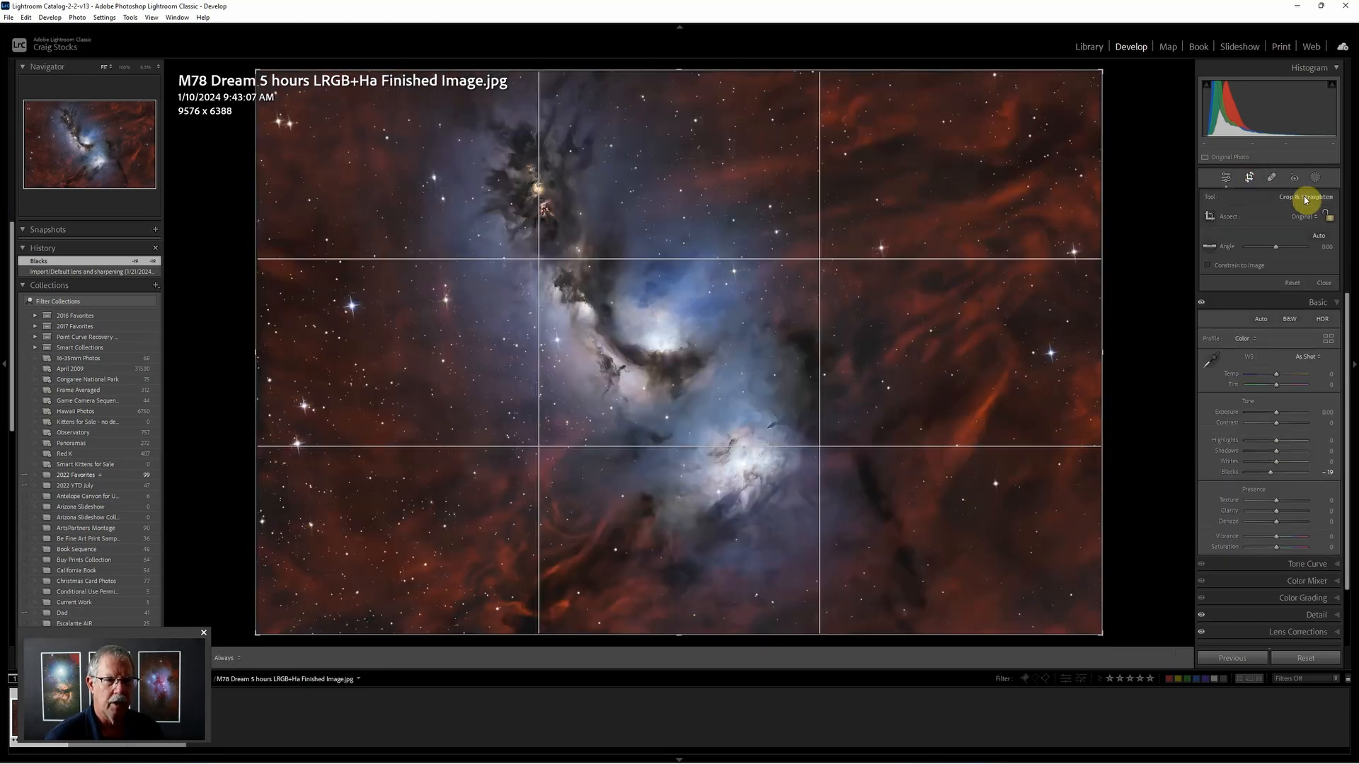
left_click(1305, 216)
left_click(1237, 344)
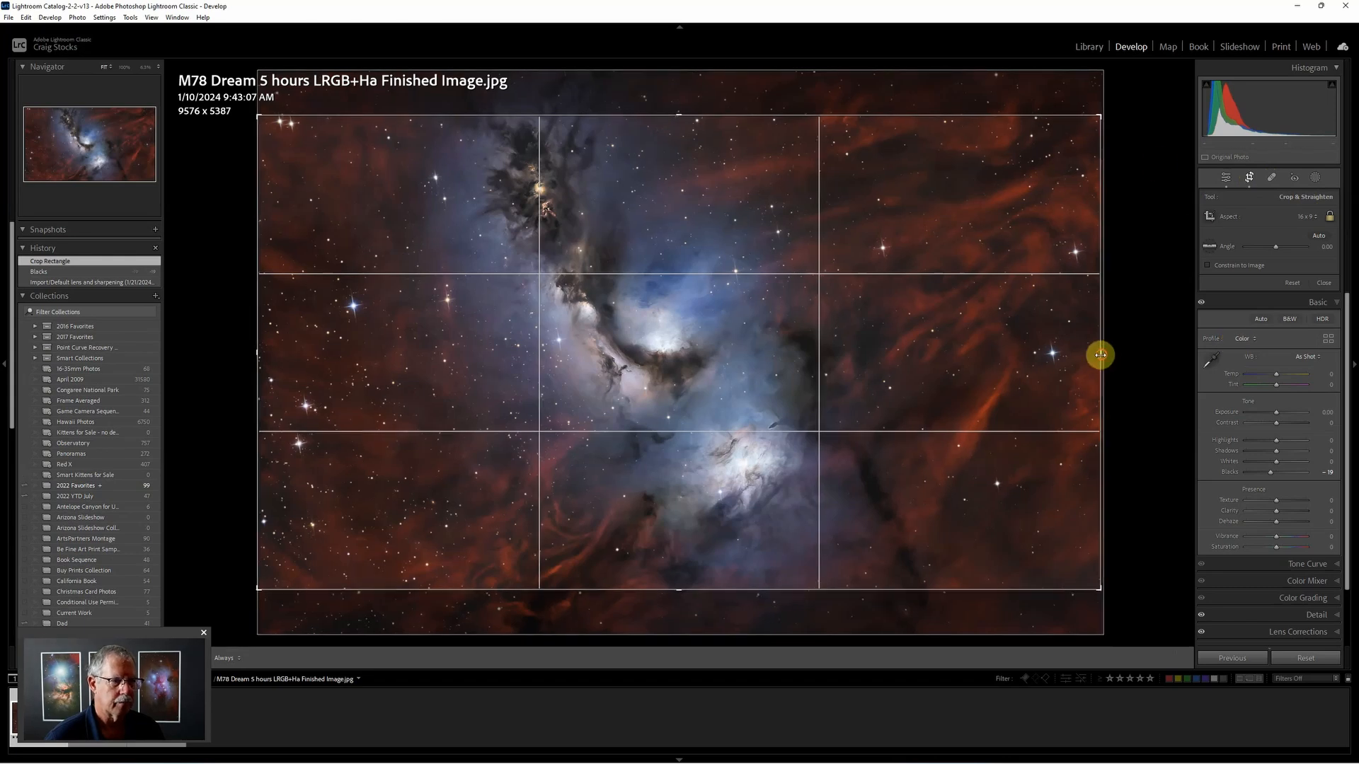
left_click_drag(1101, 356, 1093, 355)
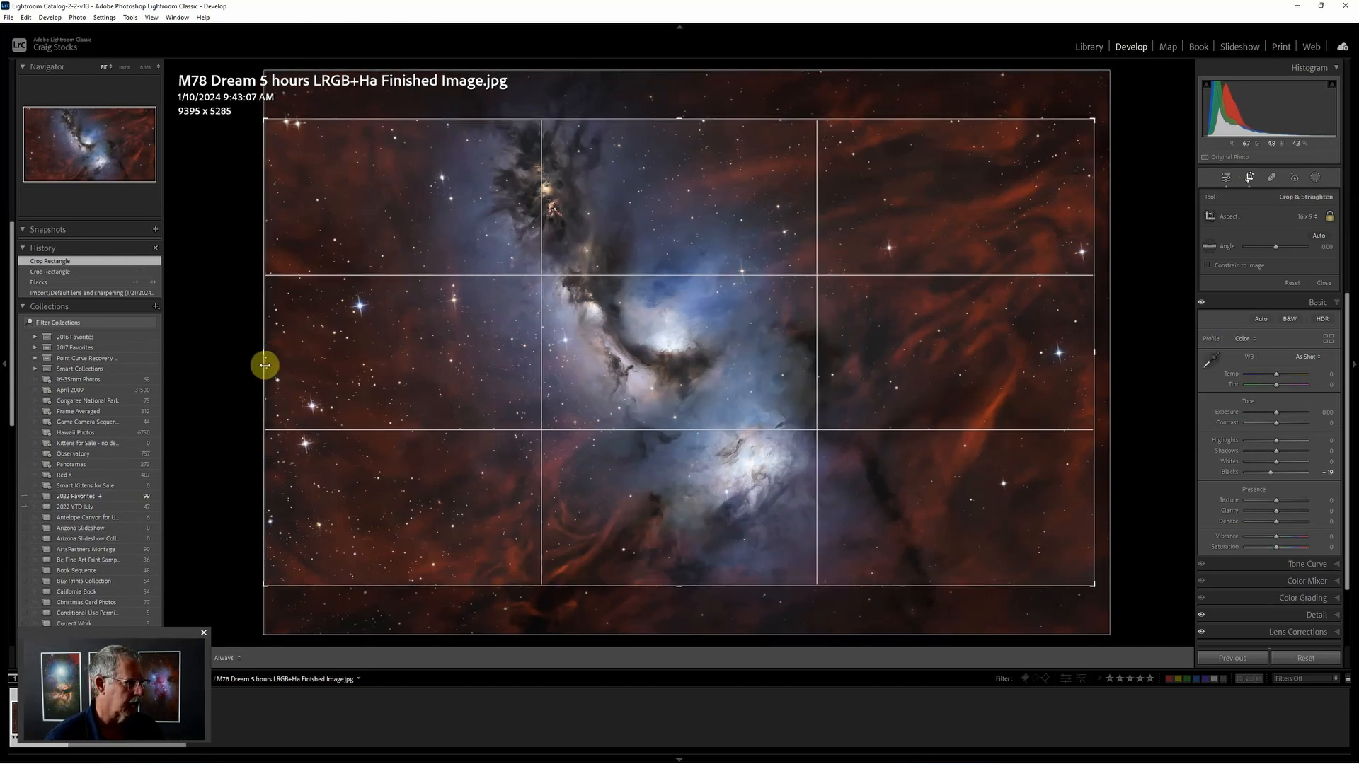
left_click_drag(264, 365, 274, 363)
left_click_drag(688, 339, 705, 364)
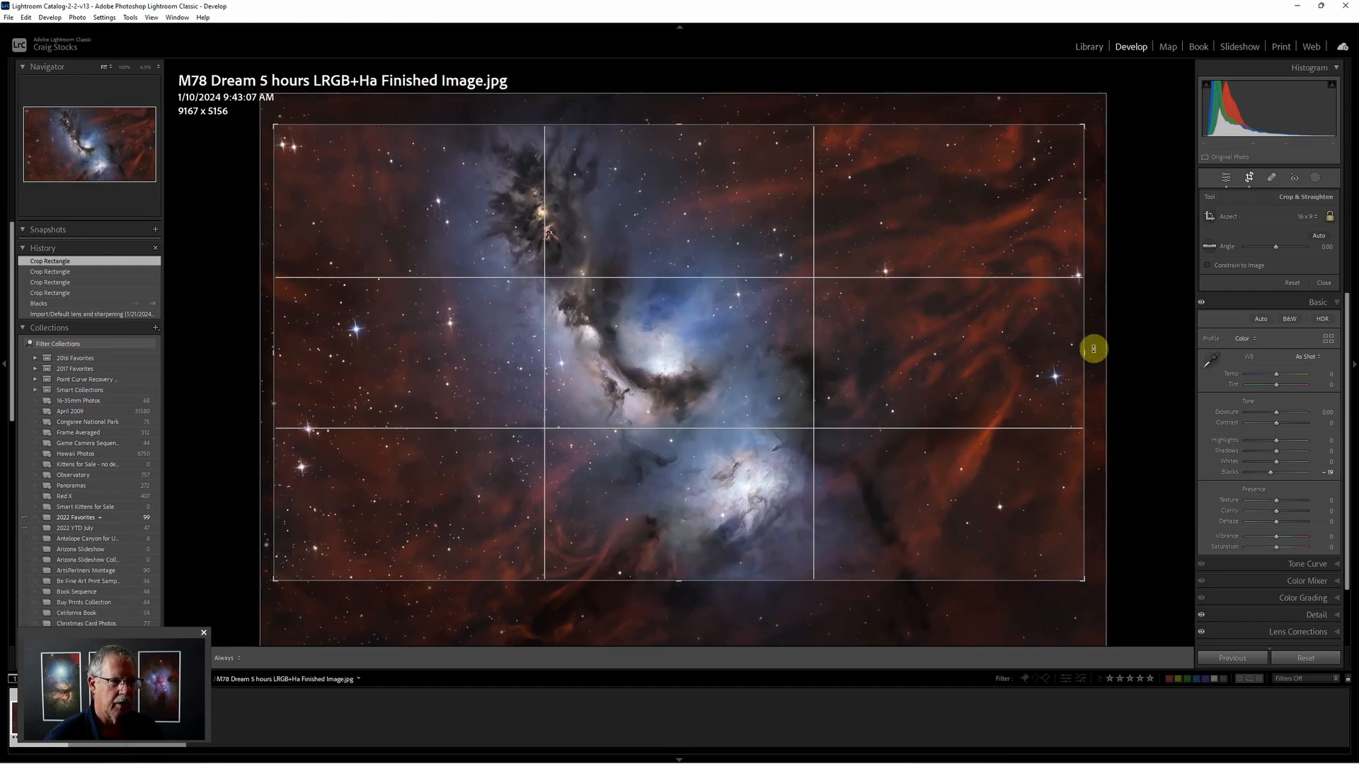
key("alt")
left_click_drag(1087, 584, 1089, 586)
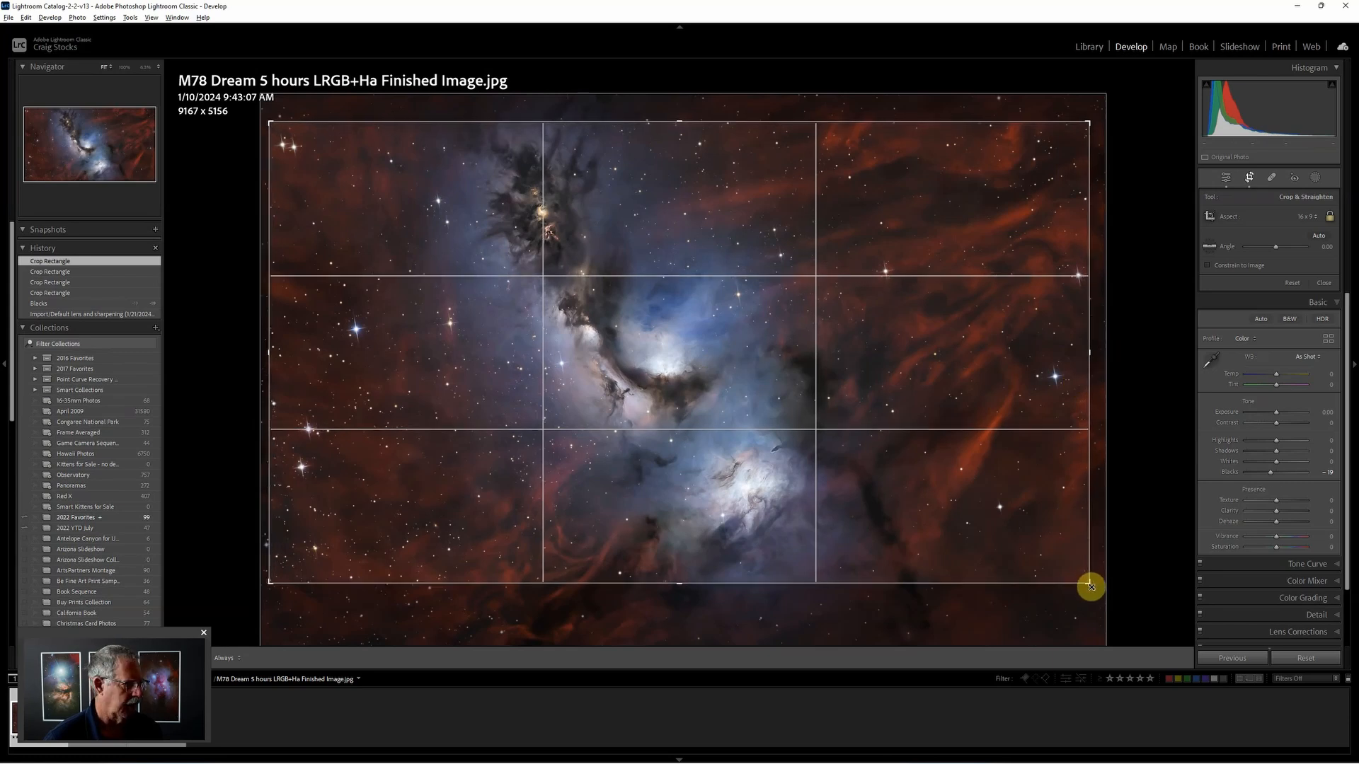
left_click(980, 481)
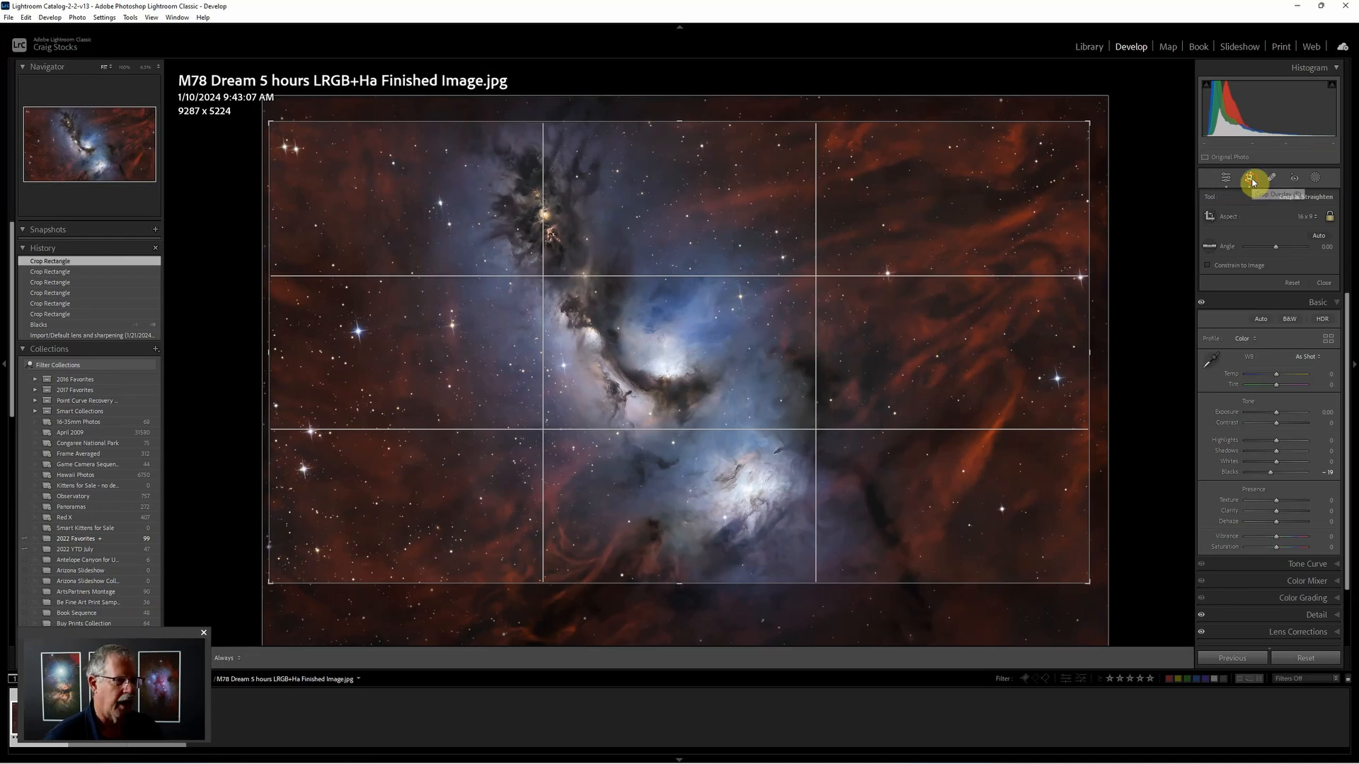
left_click(1251, 180)
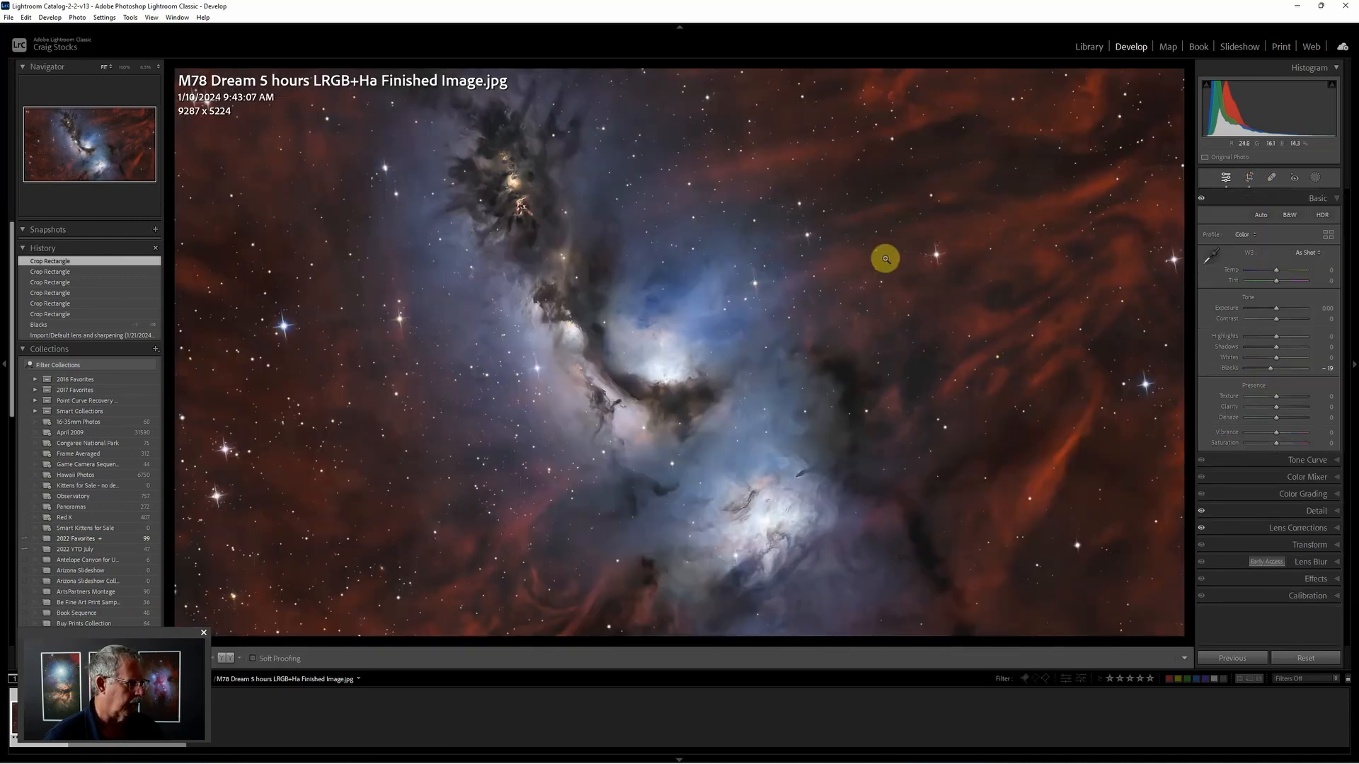
Select all three imported JPEGs in the Library and synchronize the finished image's checked settings, including Basic and Crop, to the others
left_click(1096, 50)
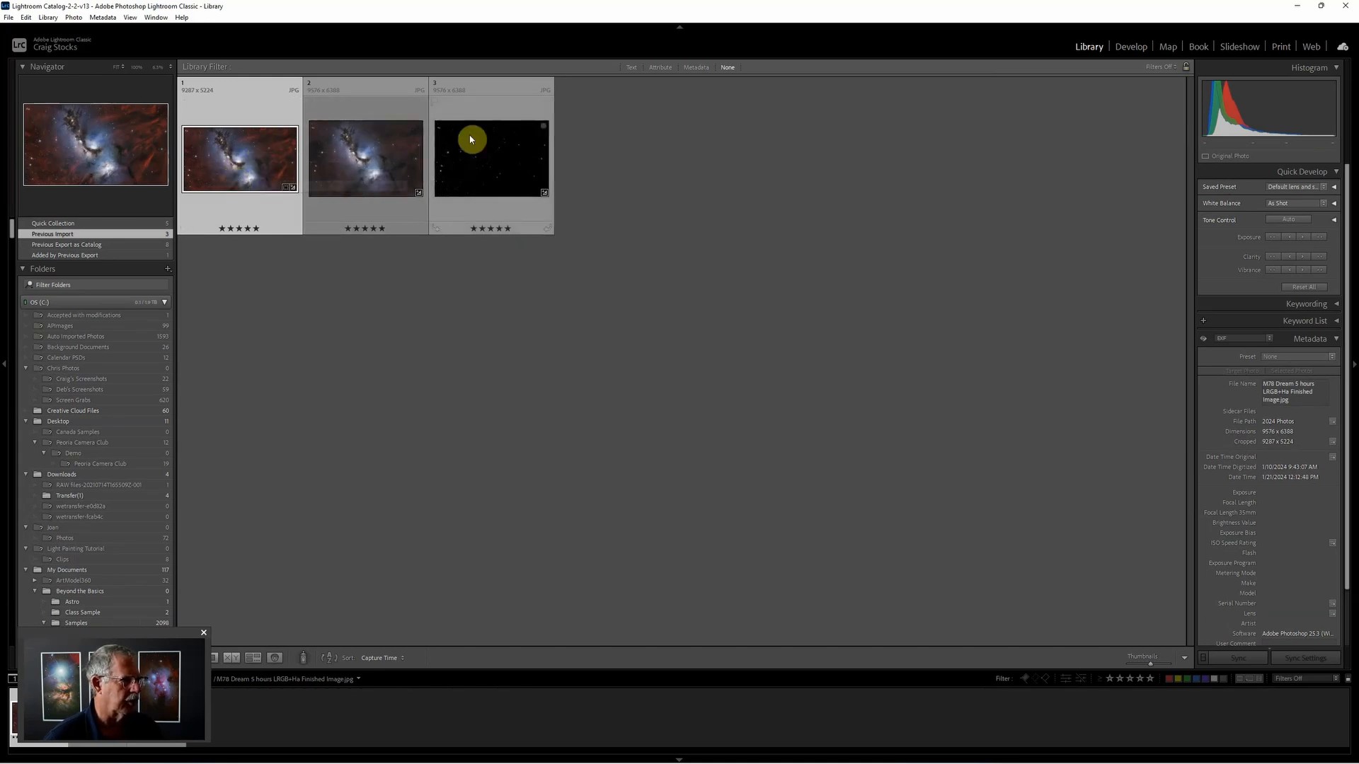
key("ctrl+a")
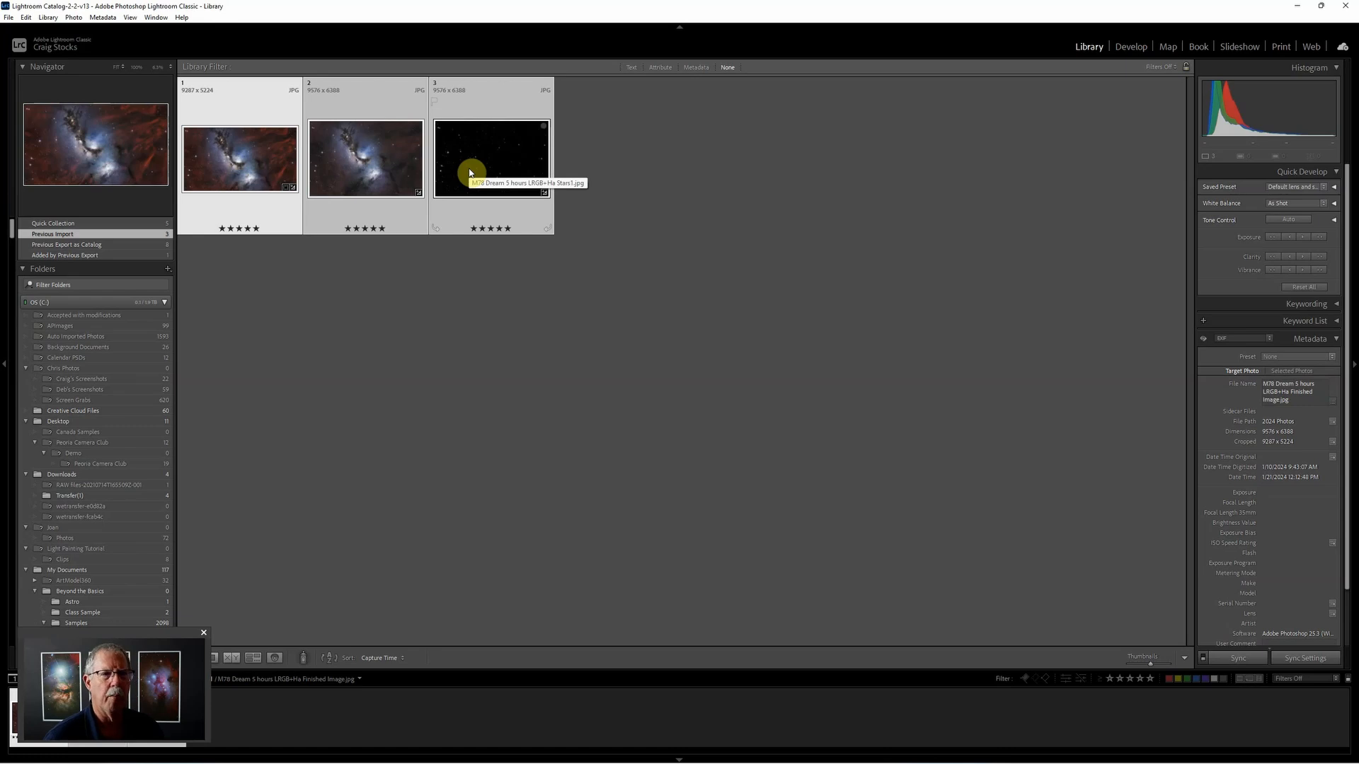
left_click_drag(146, 637, 142, 518)
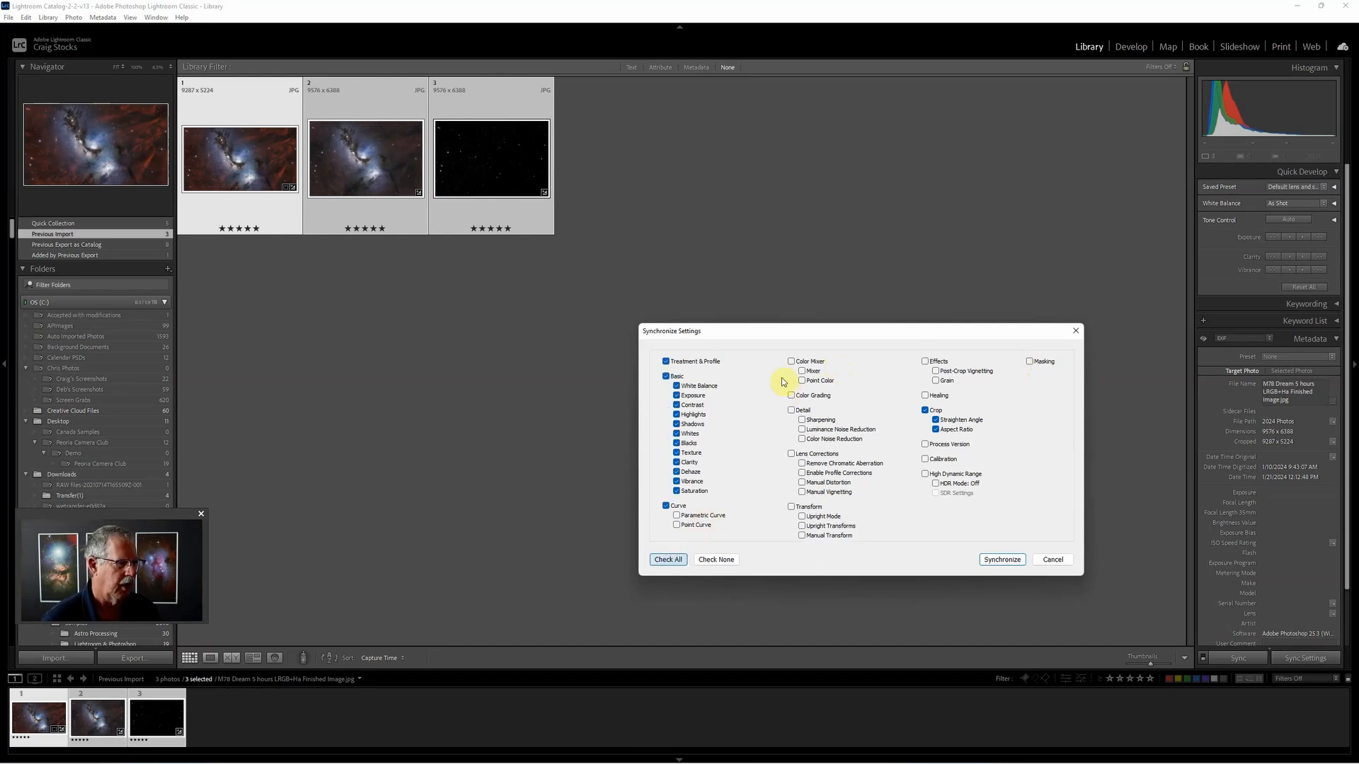
left_click(1019, 565)
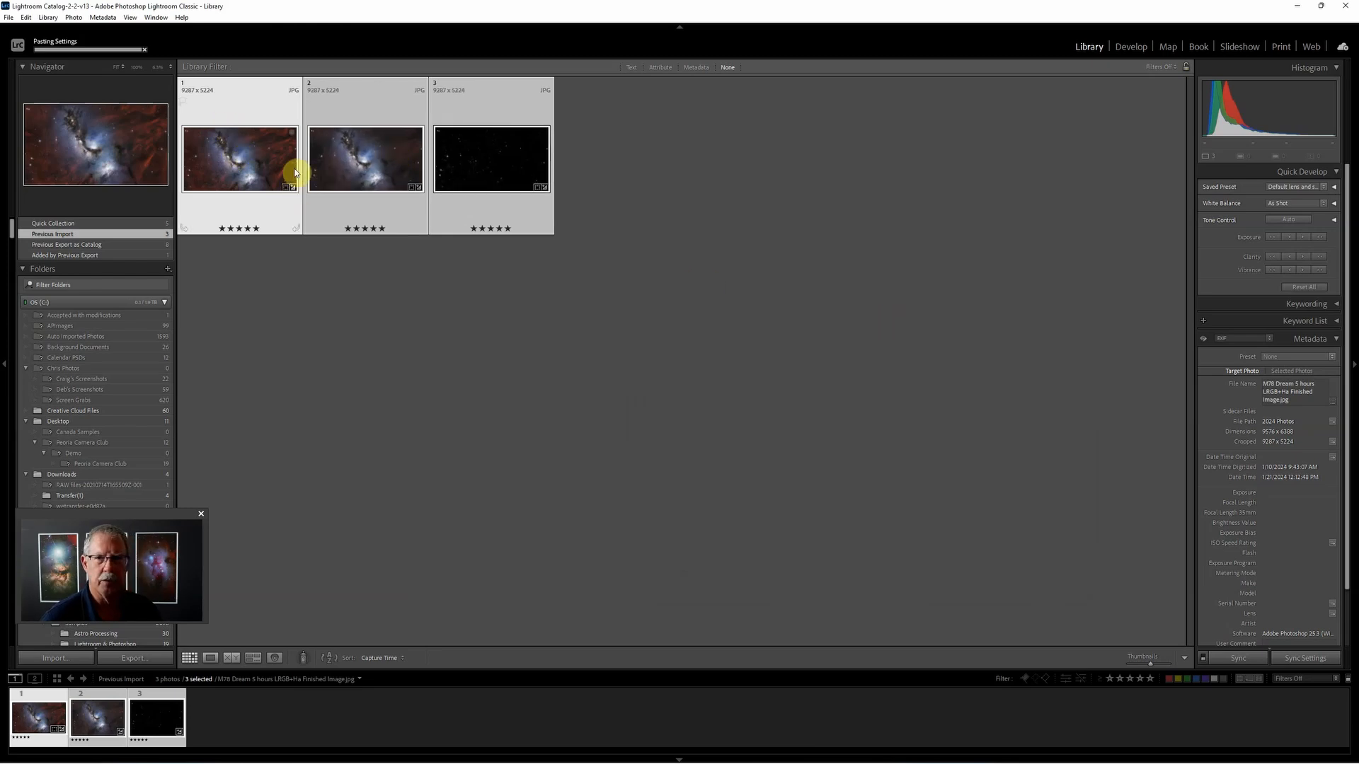
Export the three selected photos with the UDRO JPEG preset, at 1920 pixels on the long edge with the UDRO White watermark
mouse_move(295, 172)
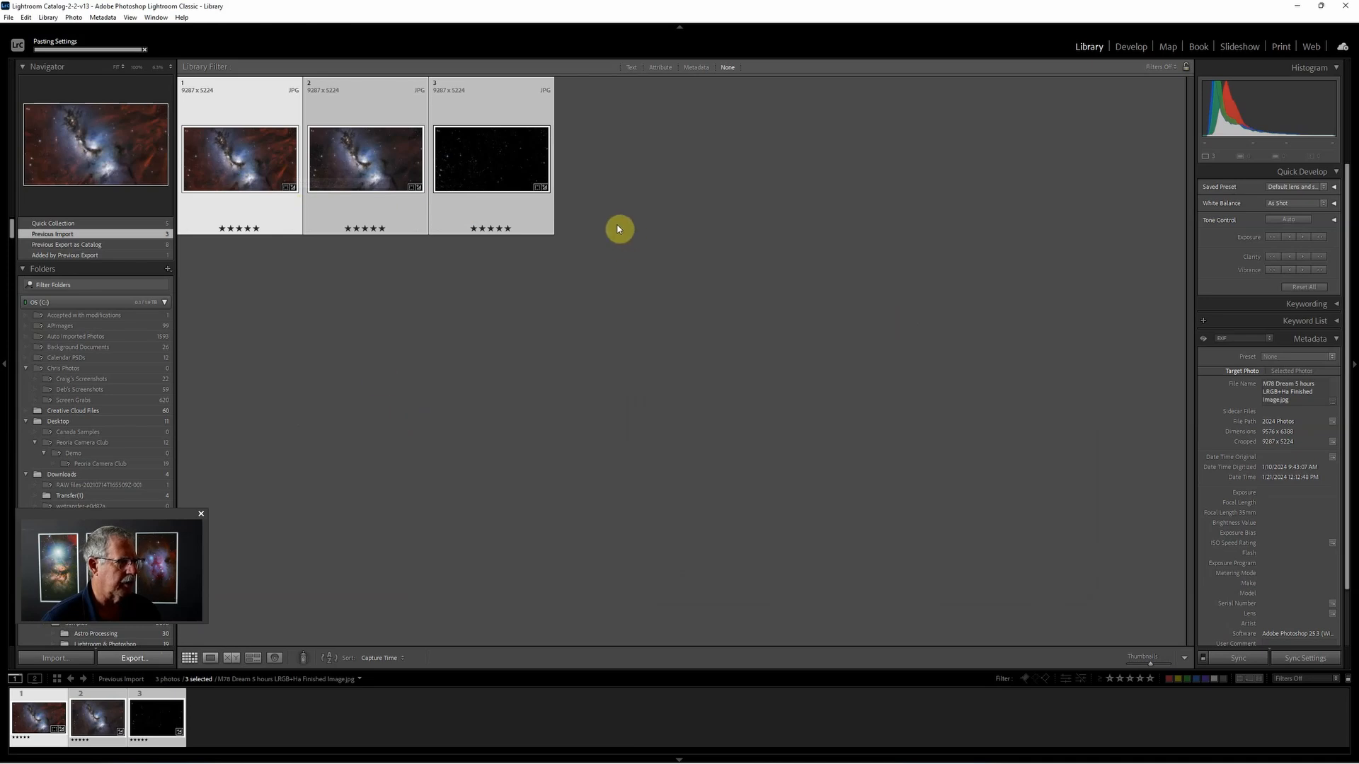
left_click(145, 659)
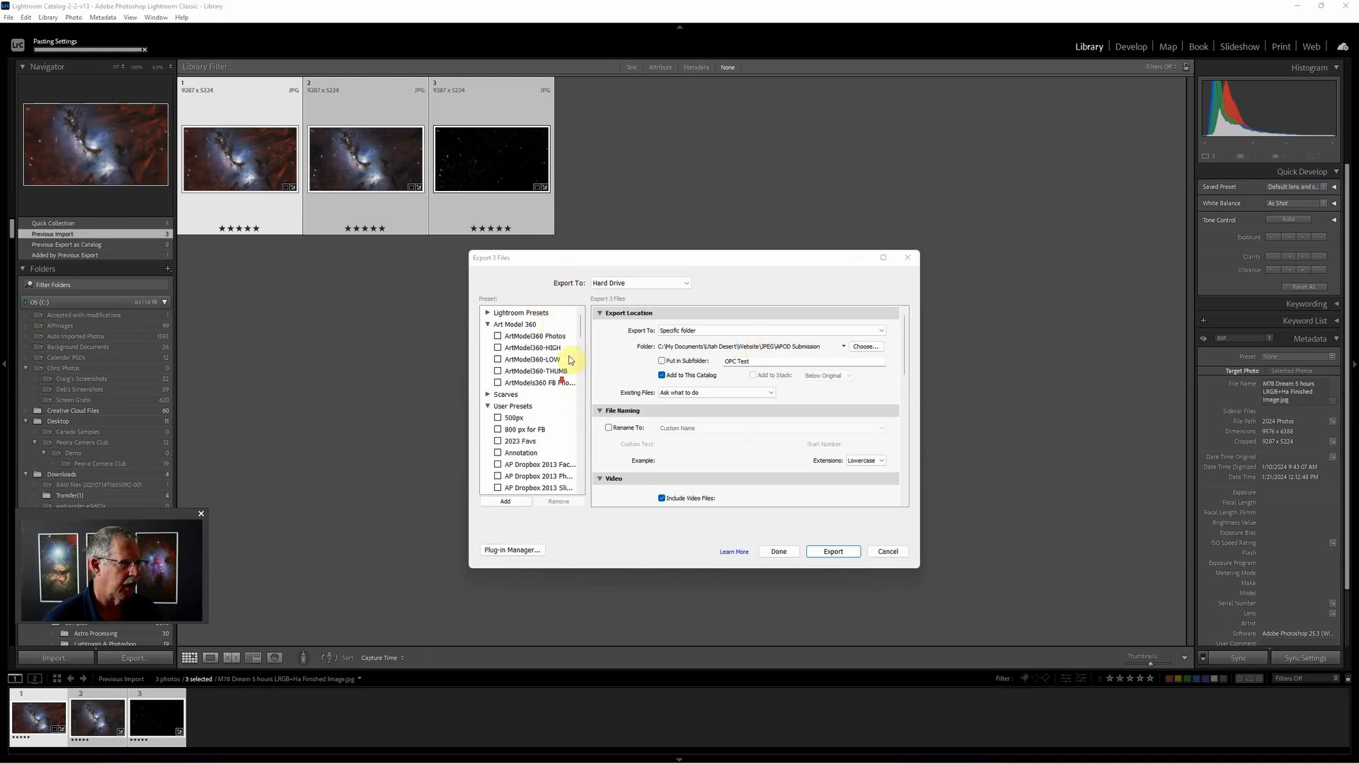
scroll(554, 394, "down", 10)
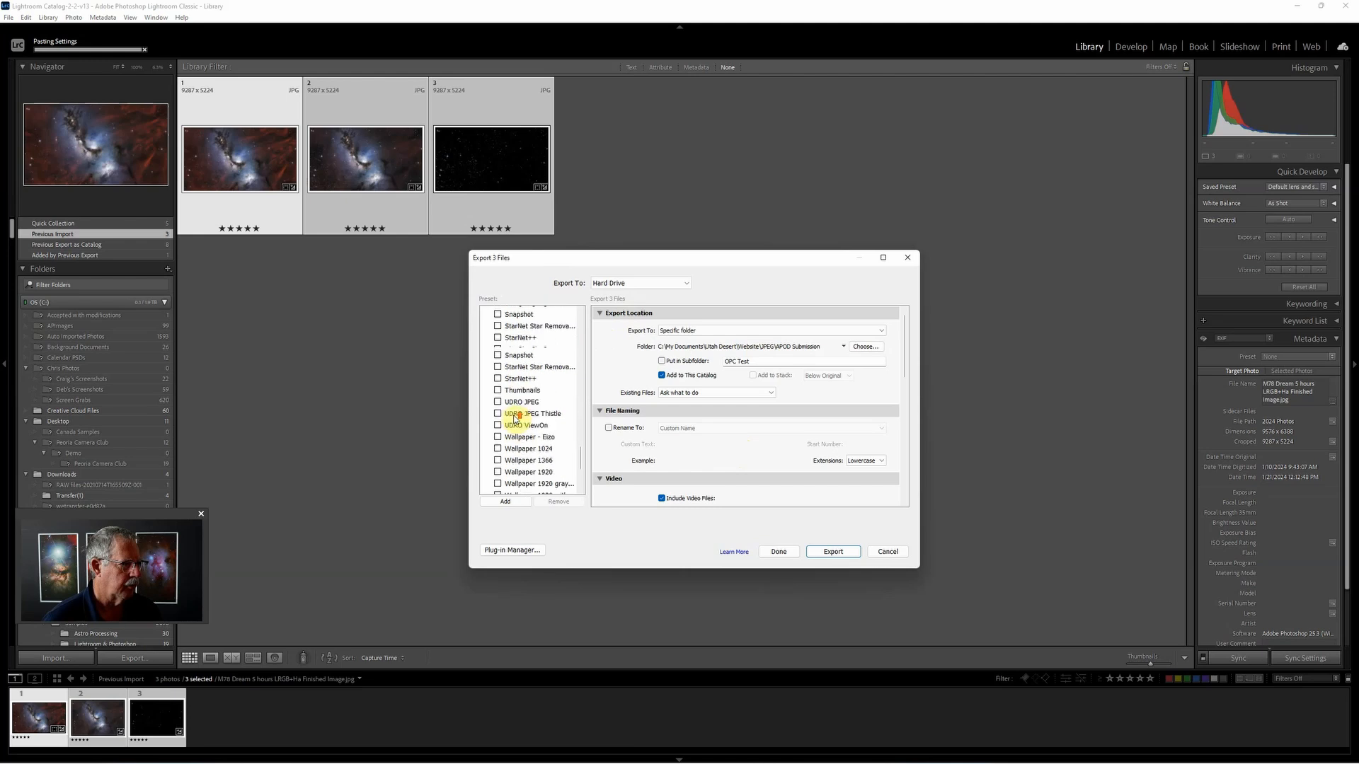
scroll(530, 354, "down", 5)
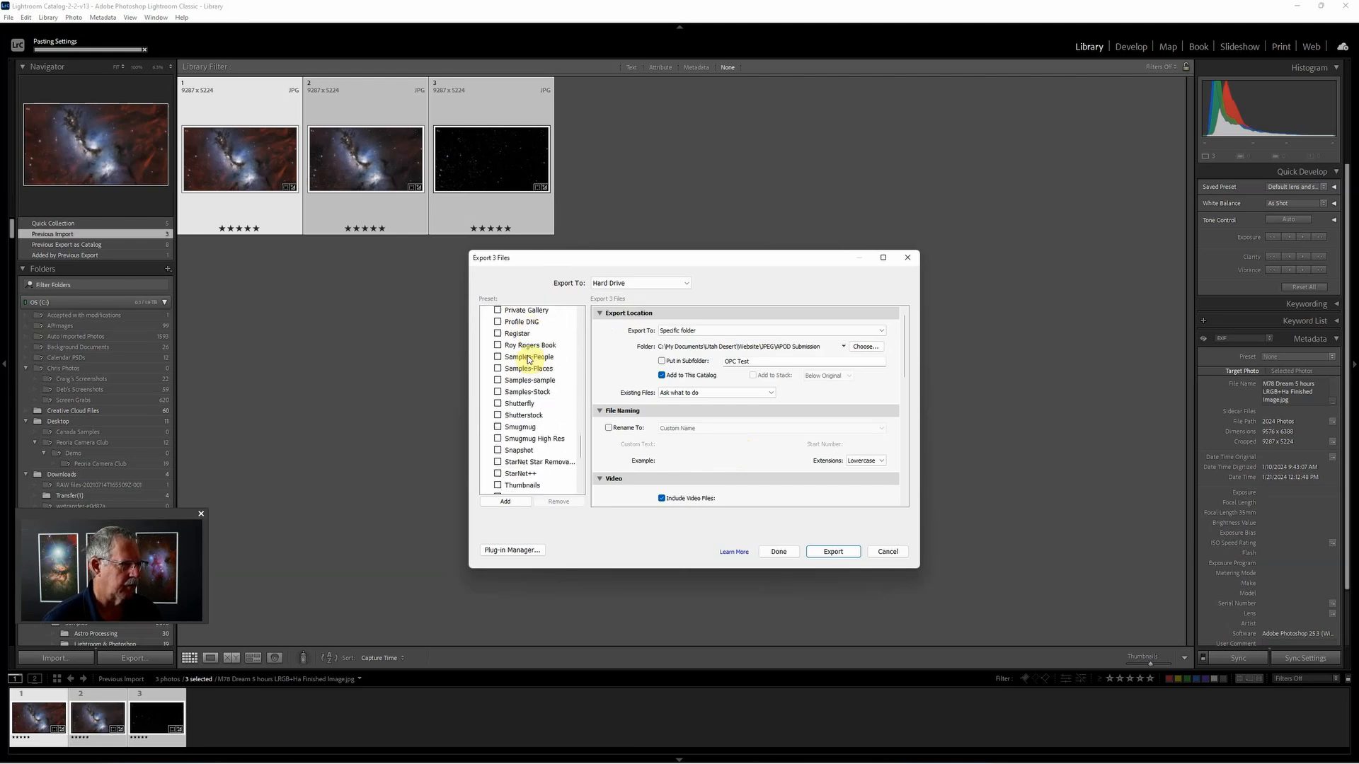
scroll(527, 361, "down", 1)
left_click(524, 361)
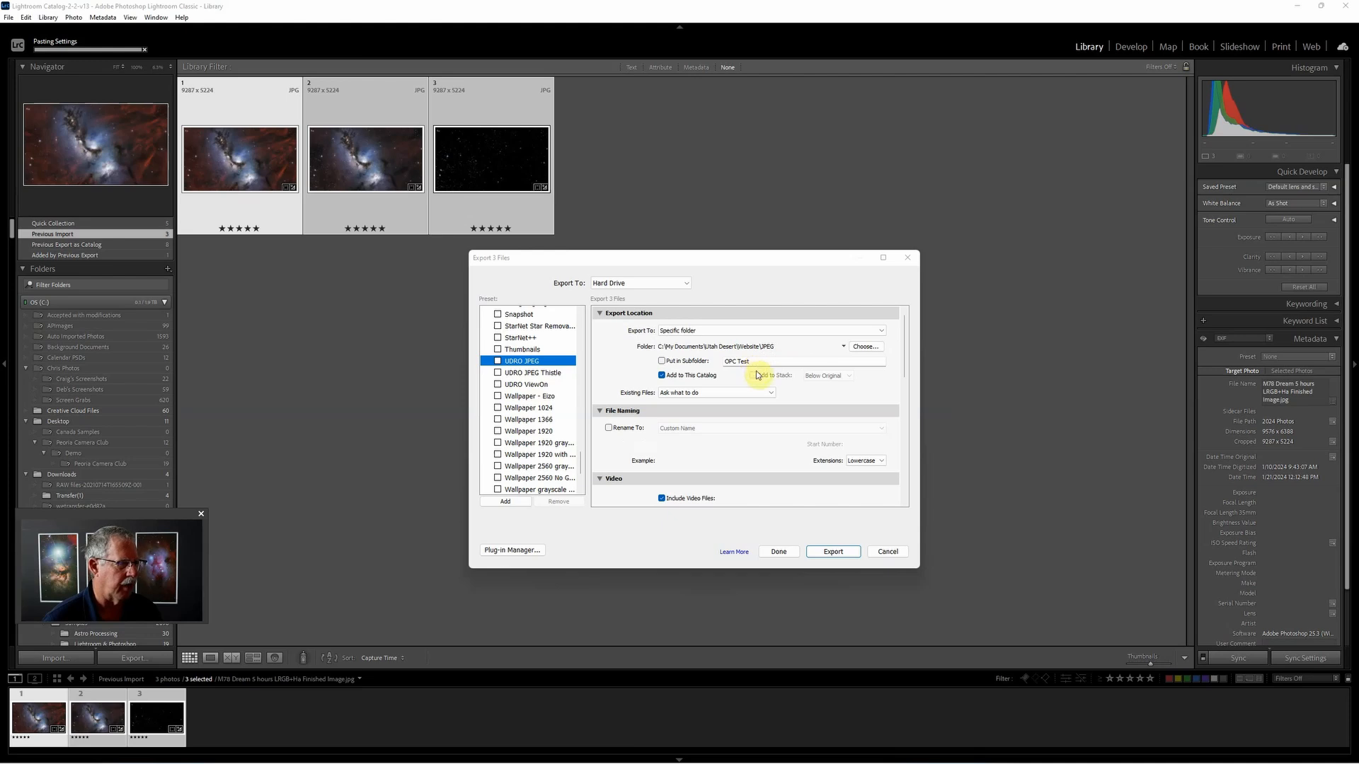
scroll(754, 372, "down", 10)
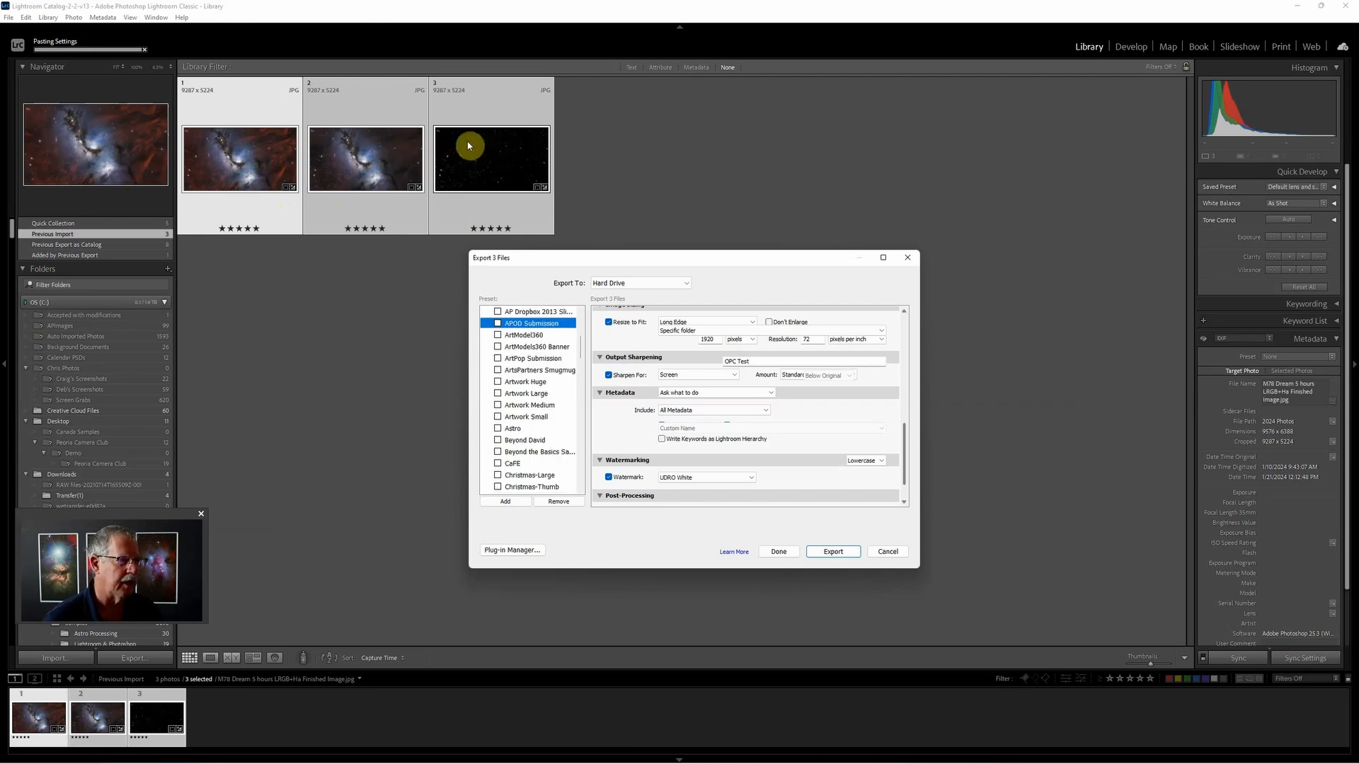
left_click(836, 552)
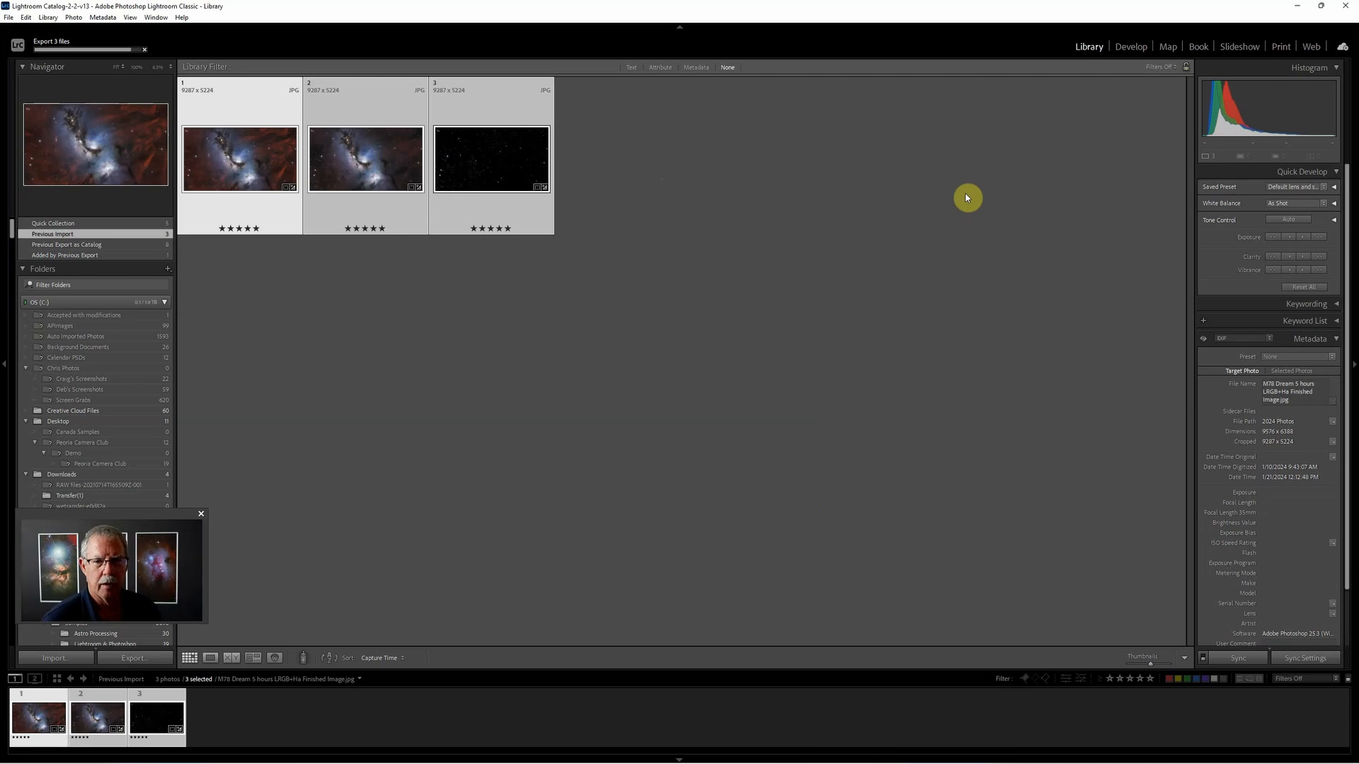
Switch to Photoshop and start the script that loads files into a stack of layers
mouse_move(741, 758)
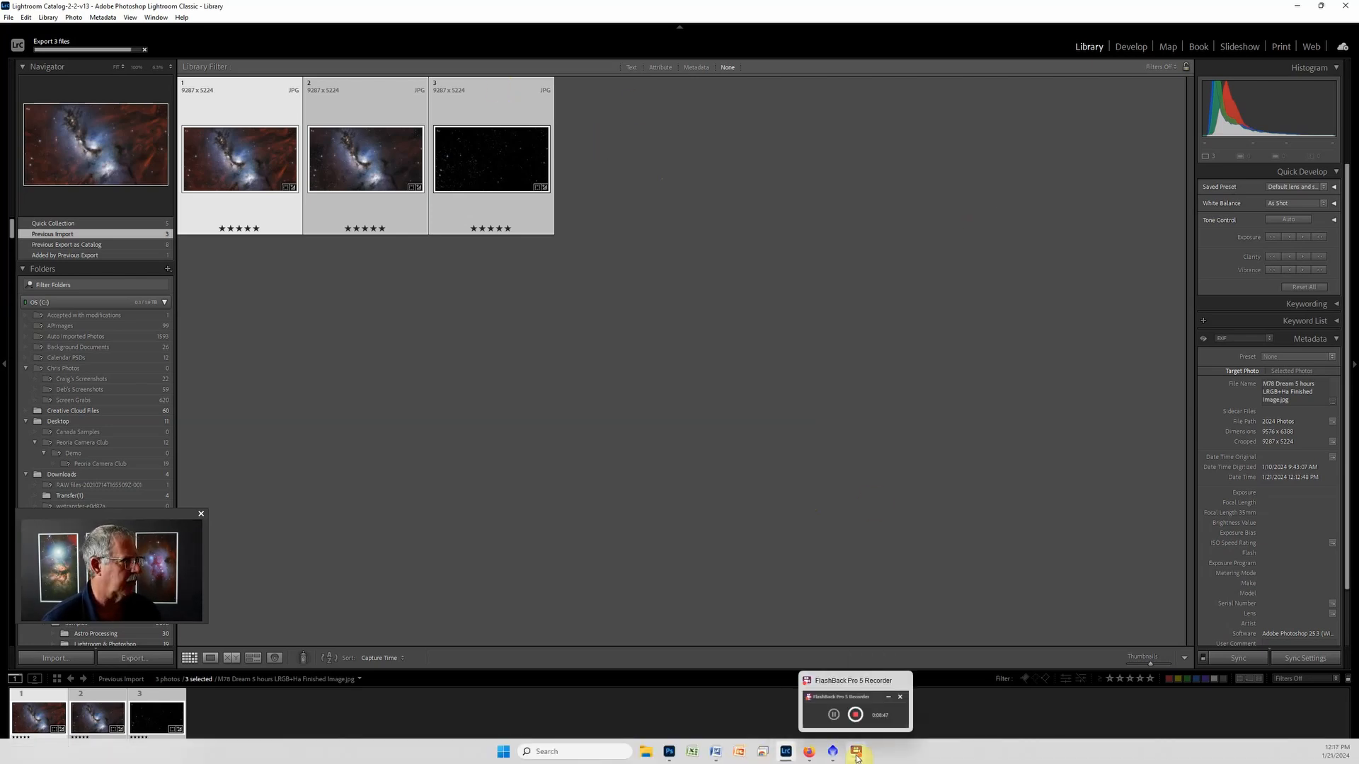
mouse_move(838, 745)
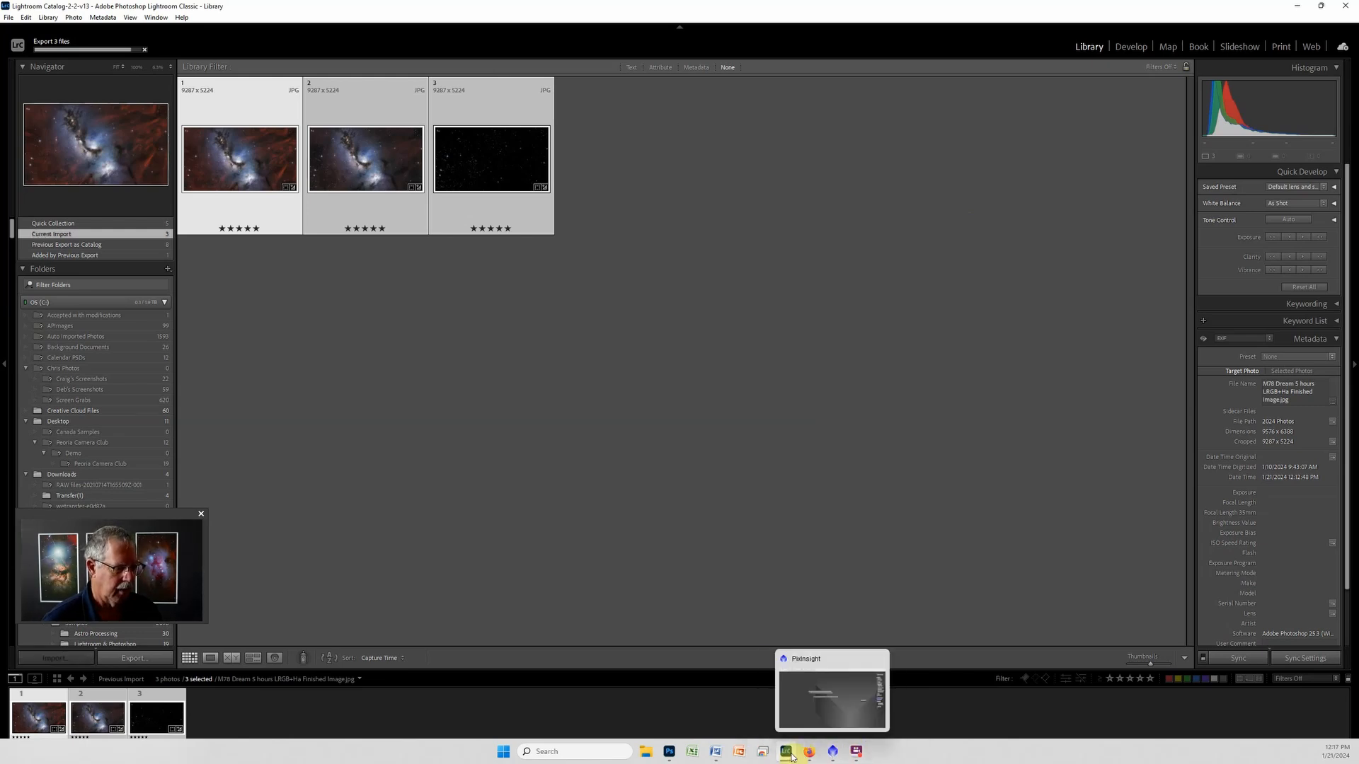
mouse_move(673, 757)
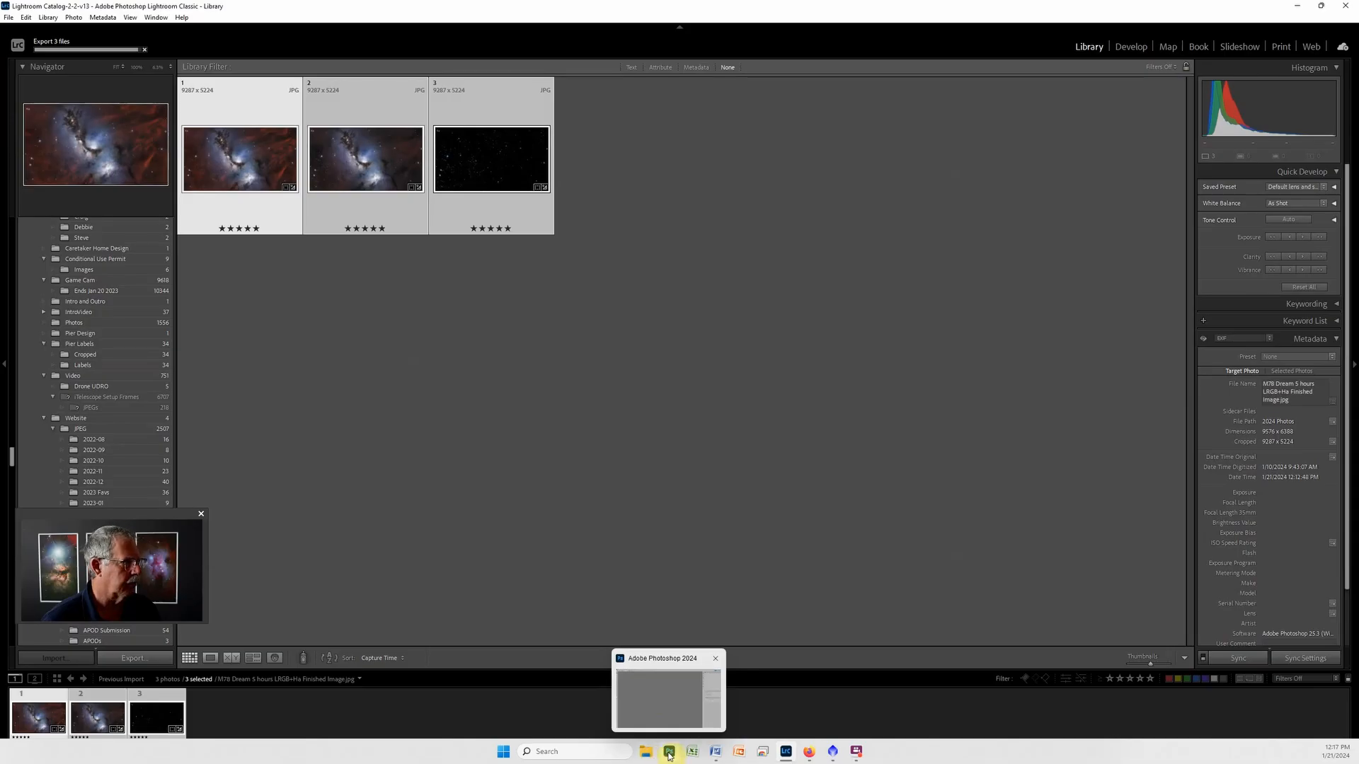
left_click(668, 754)
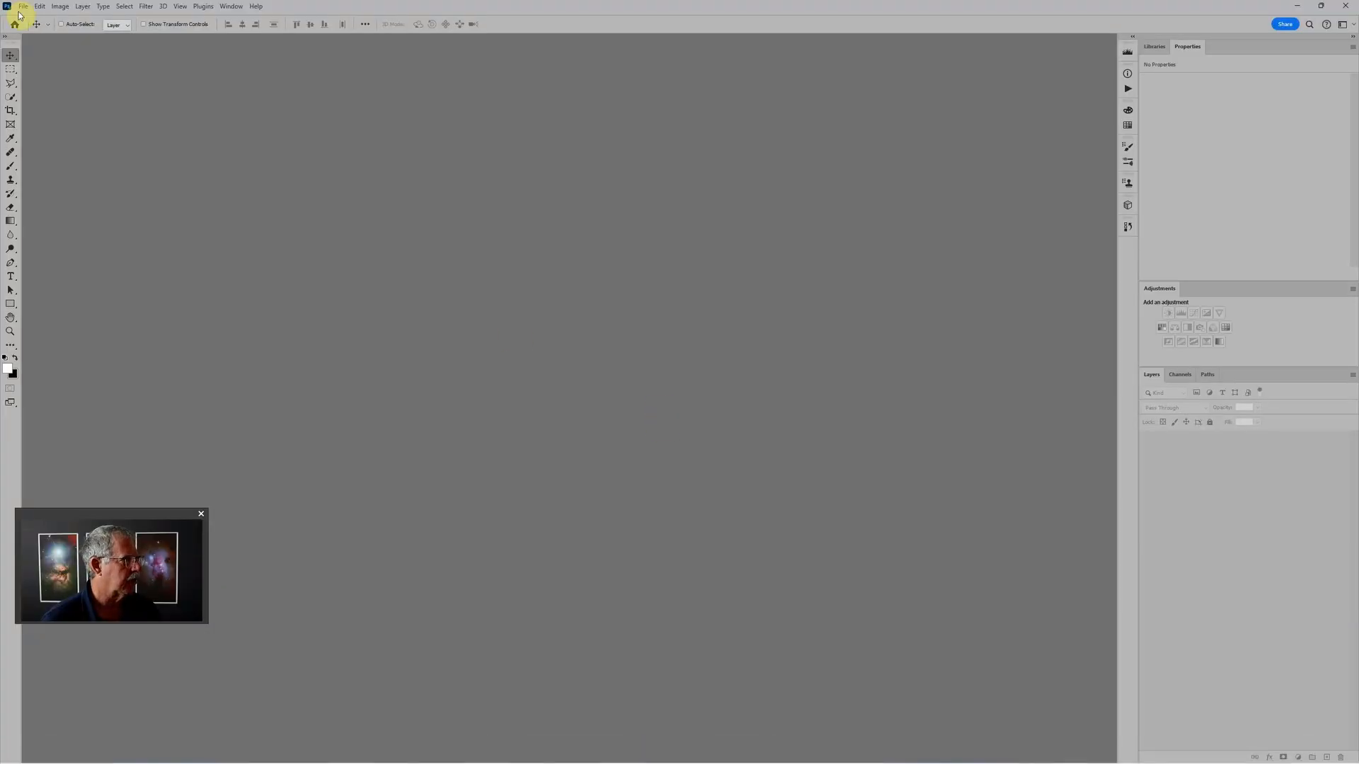
left_click(25, 9)
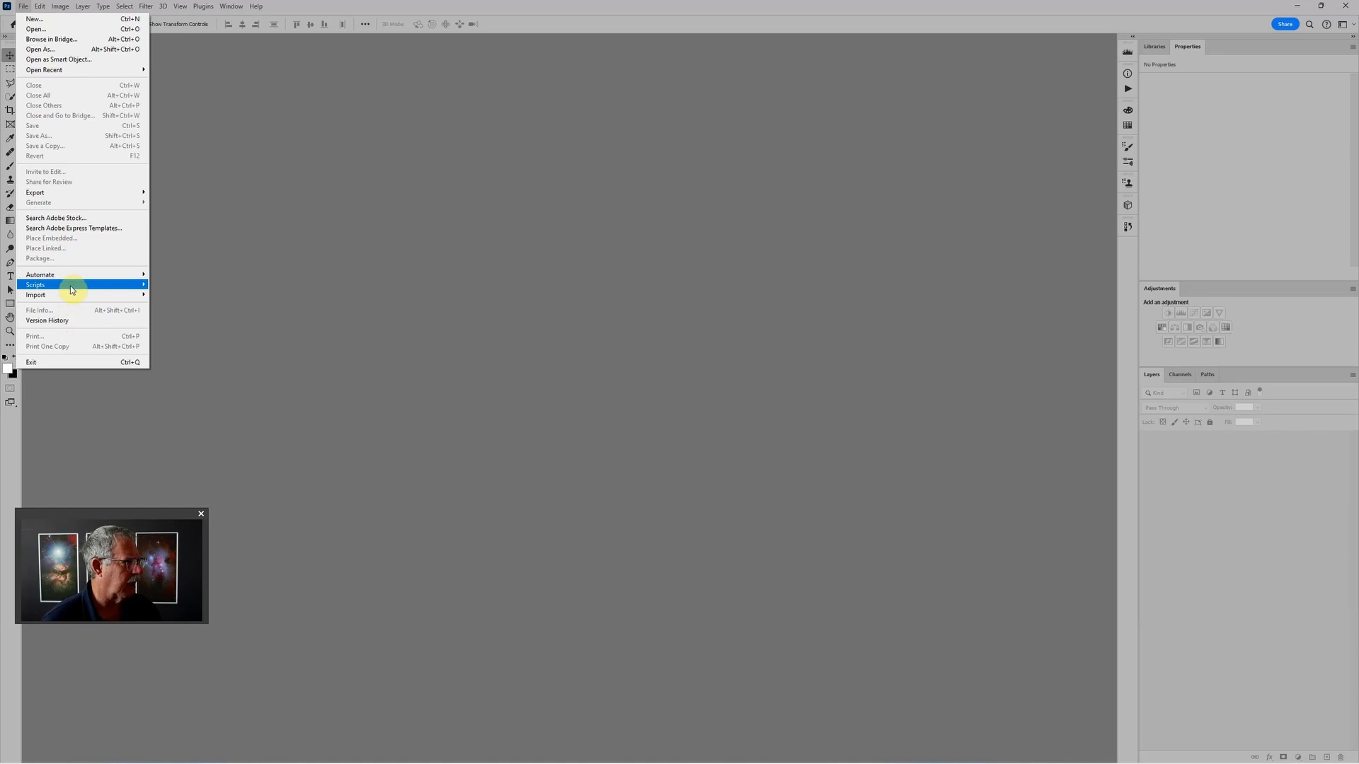
mouse_move(71, 290)
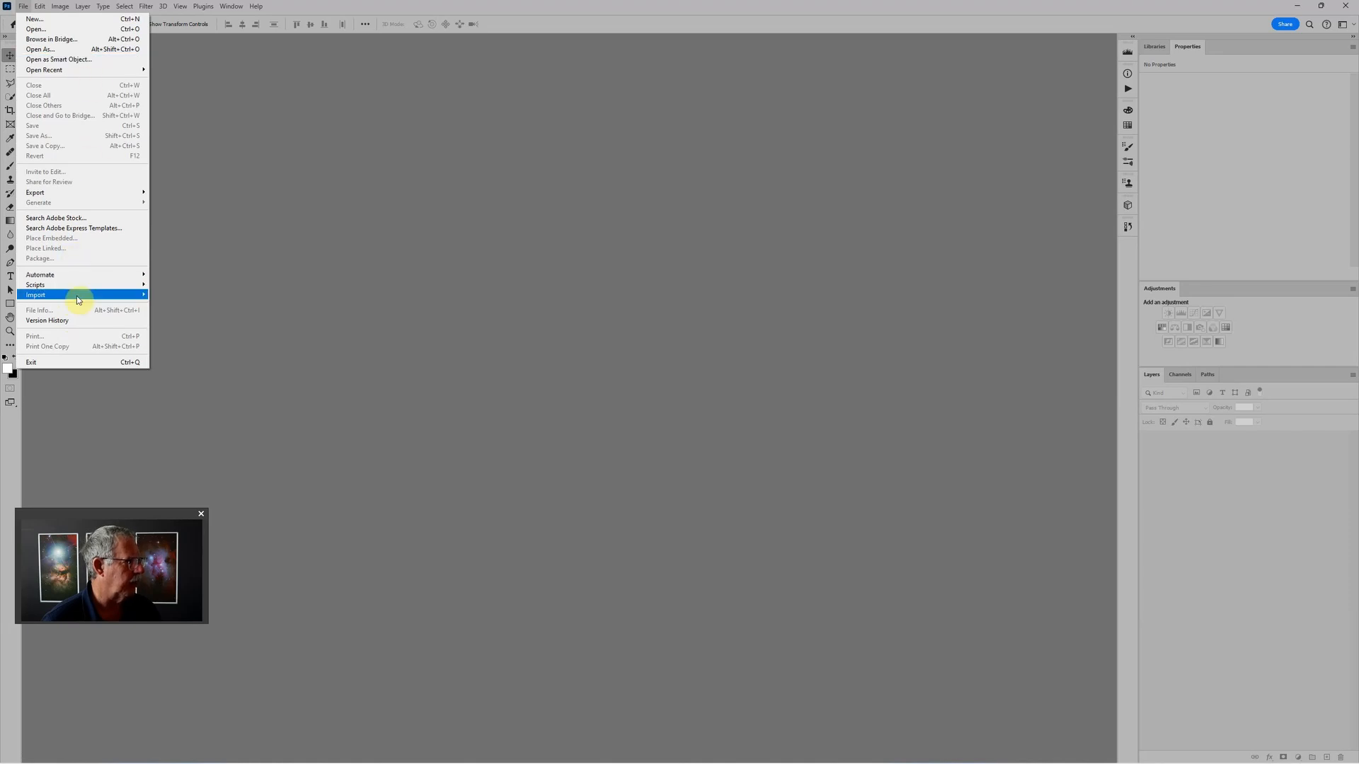
left_click(210, 359)
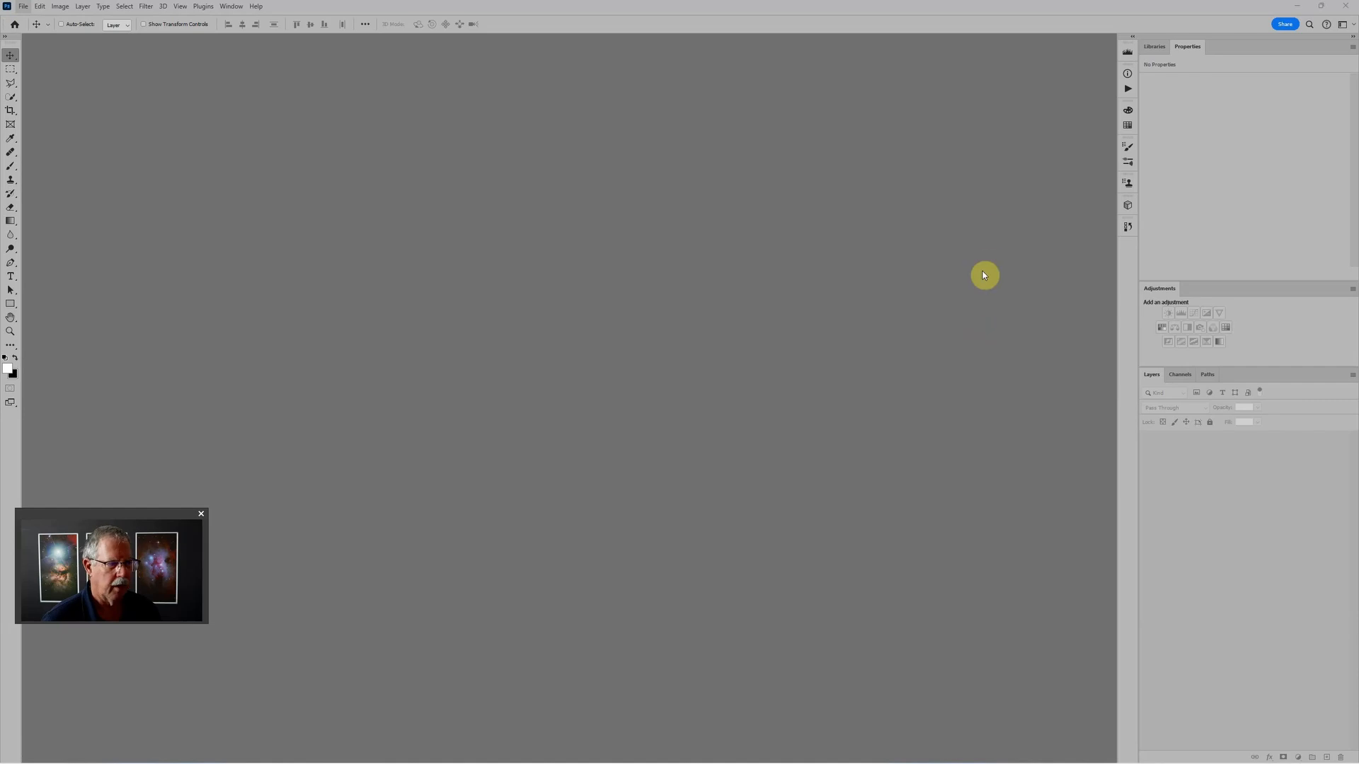
left_click_drag(1078, 153, 724, 151)
Load the M78 Dream 5 hours LRGB+Ha, LRGB+Ha RGB and LRGB+Ha Stars files from the Website\JPEG folder as layers of one document
left_click(819, 234)
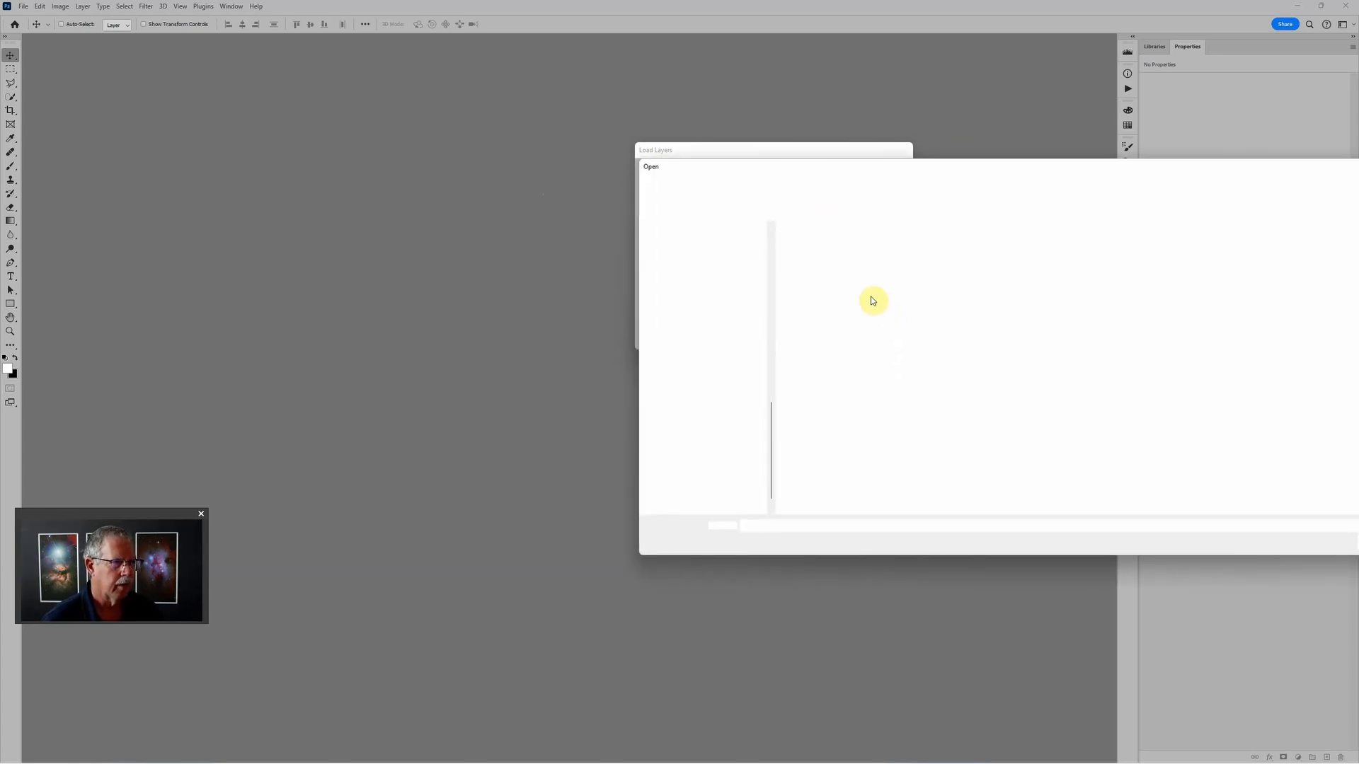
scroll(708, 297, "up", 5)
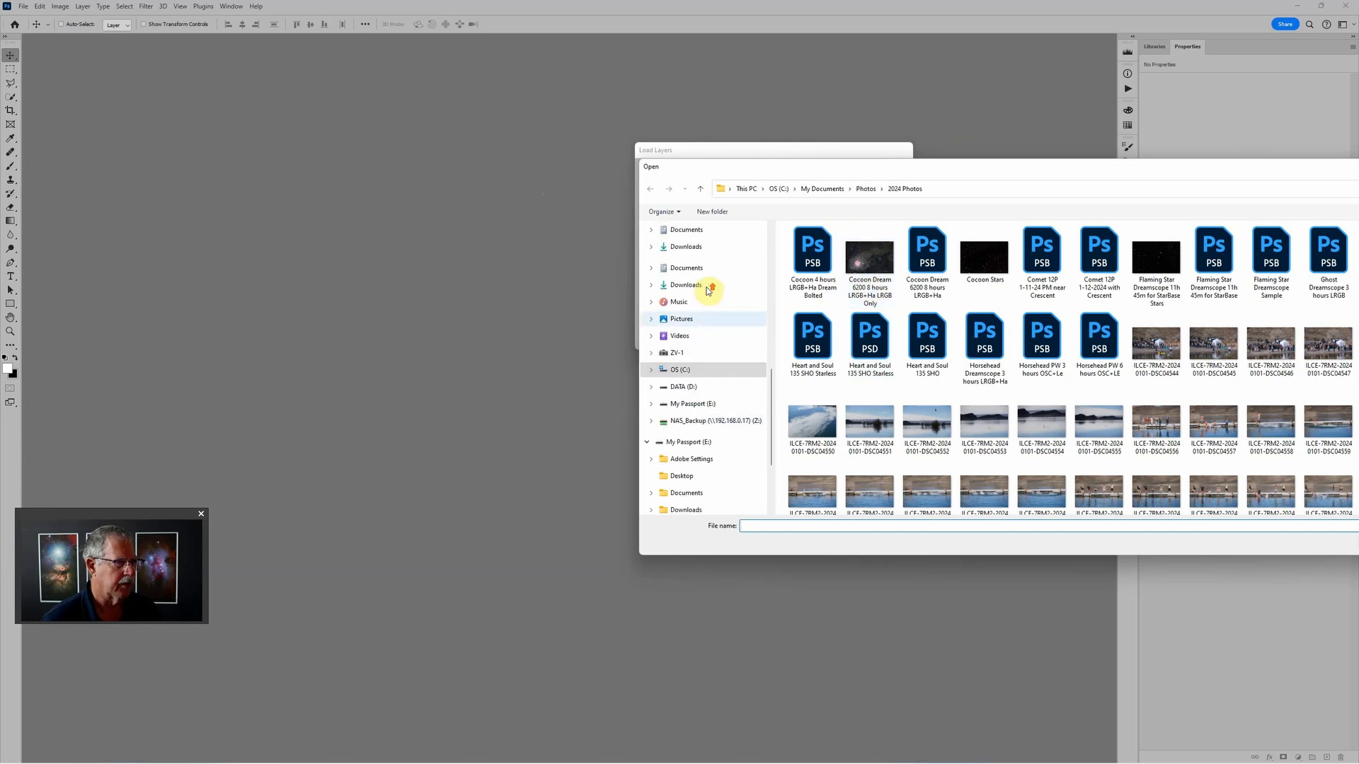
scroll(690, 271, "up", 5)
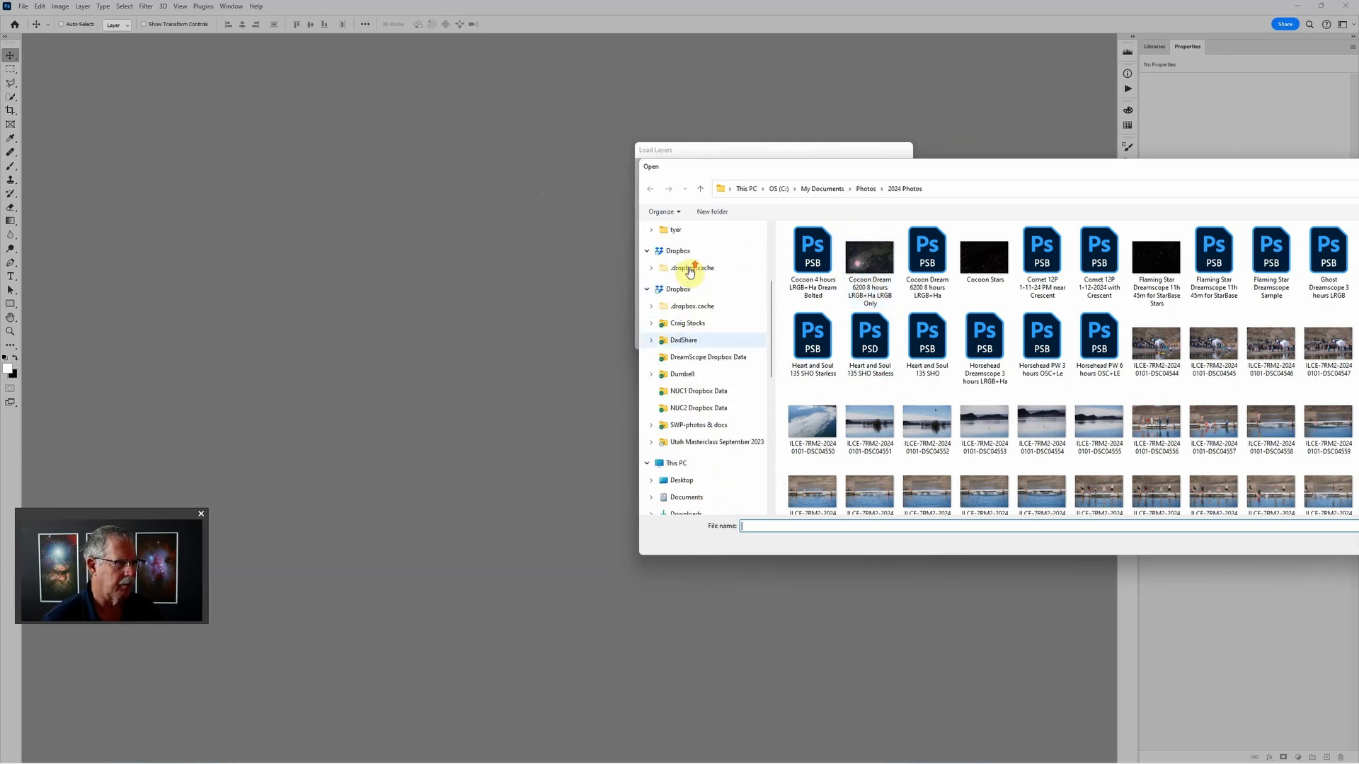
left_click(680, 314)
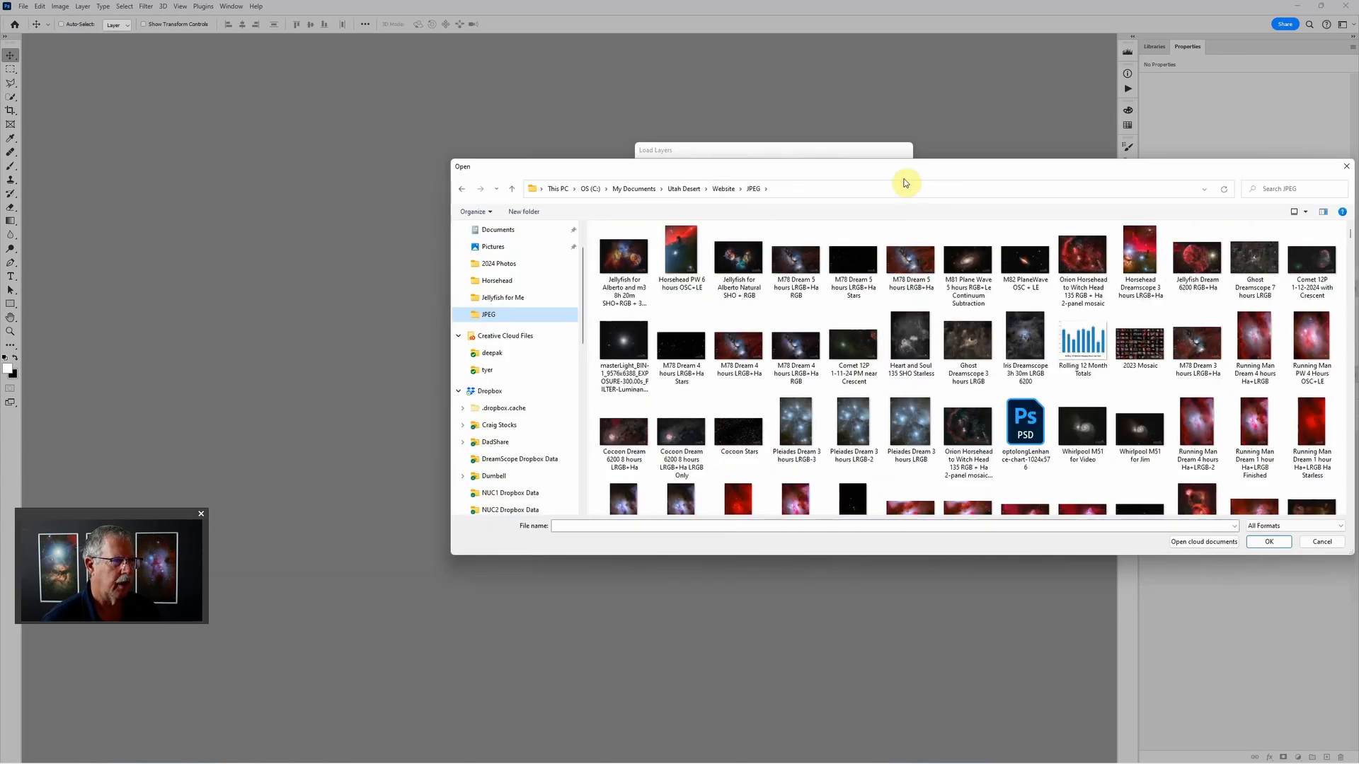
left_click_drag(864, 173, 811, 204)
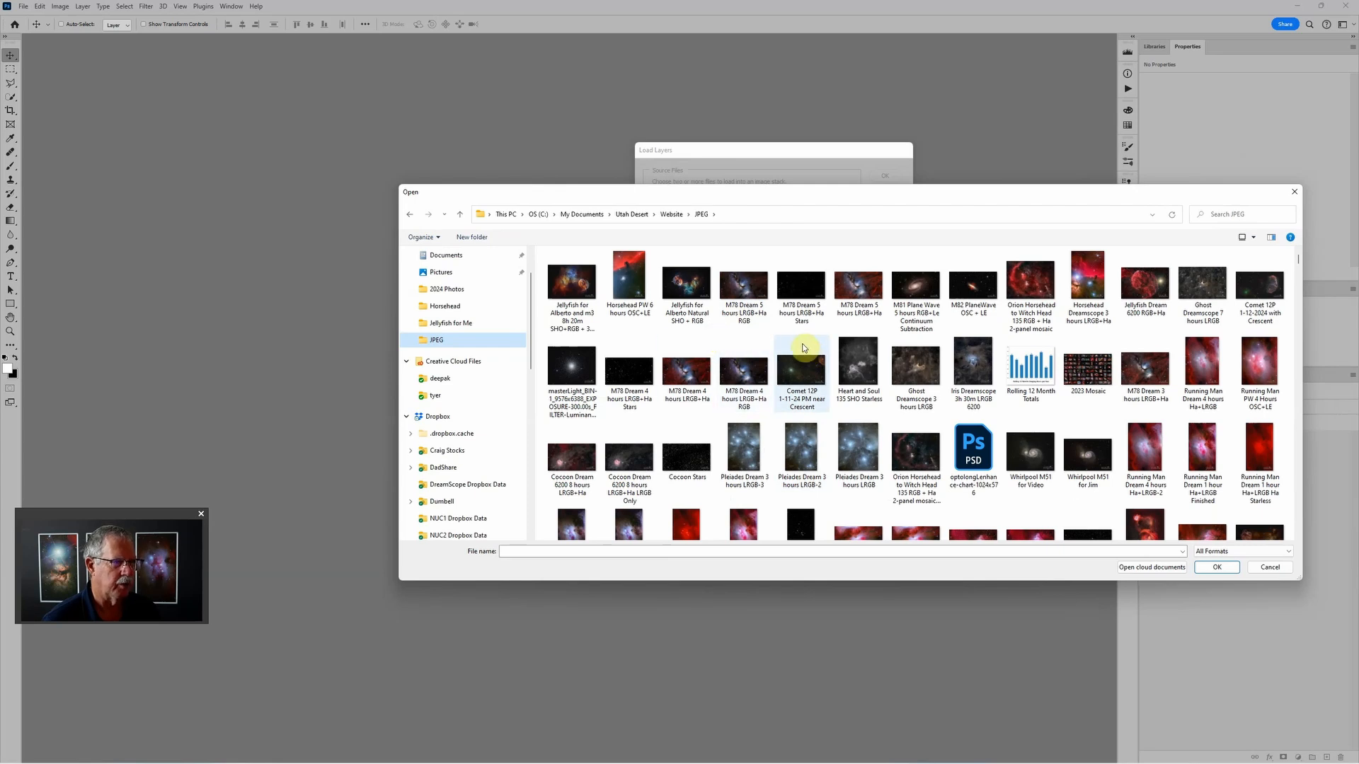
left_click(743, 284)
left_click(859, 285, "shift")
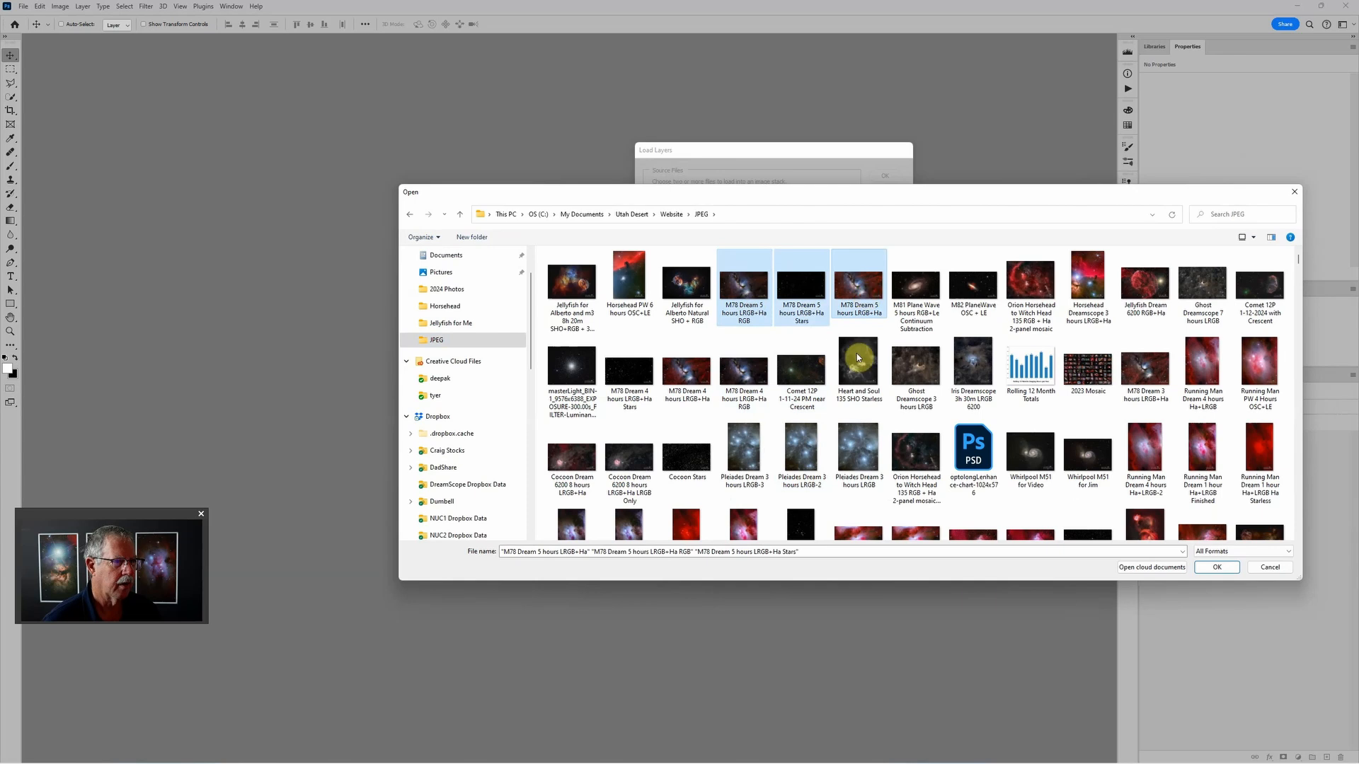
left_click(1217, 568)
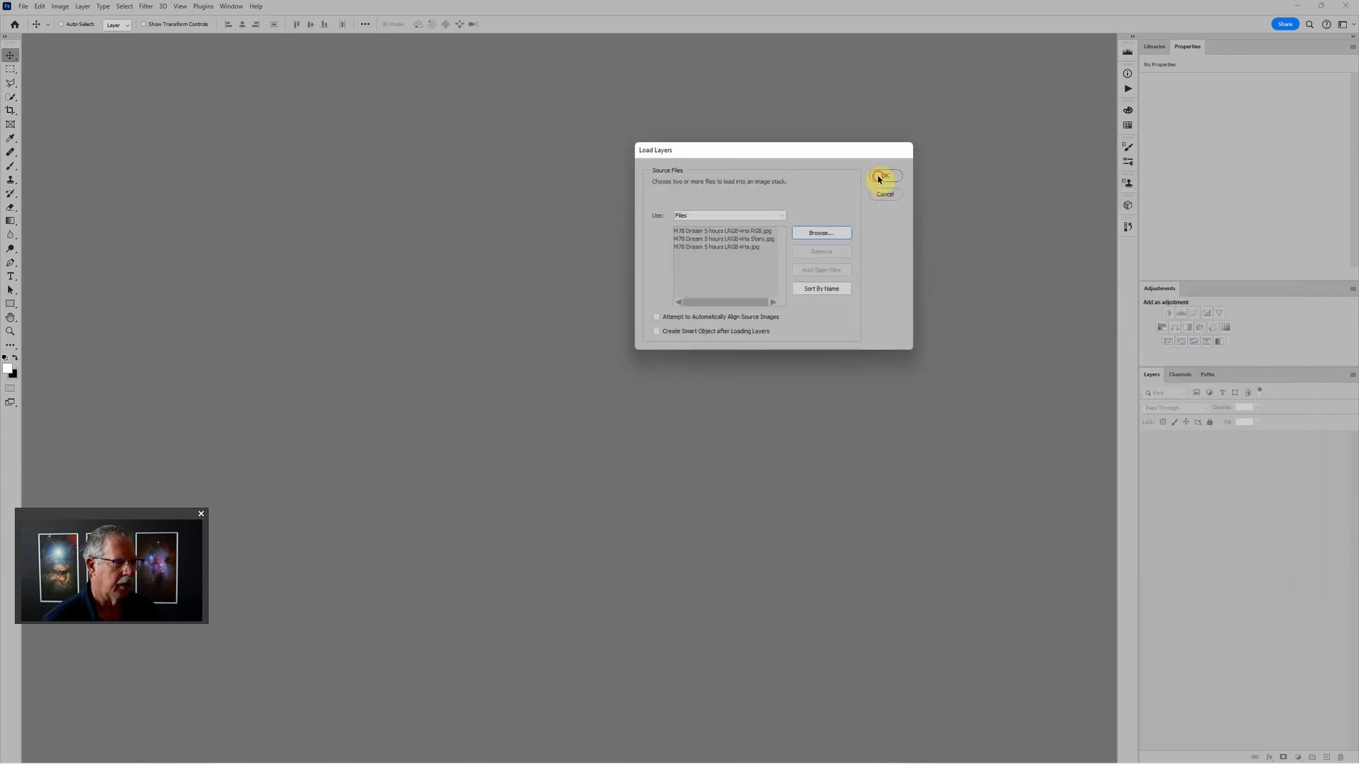
left_click(883, 177)
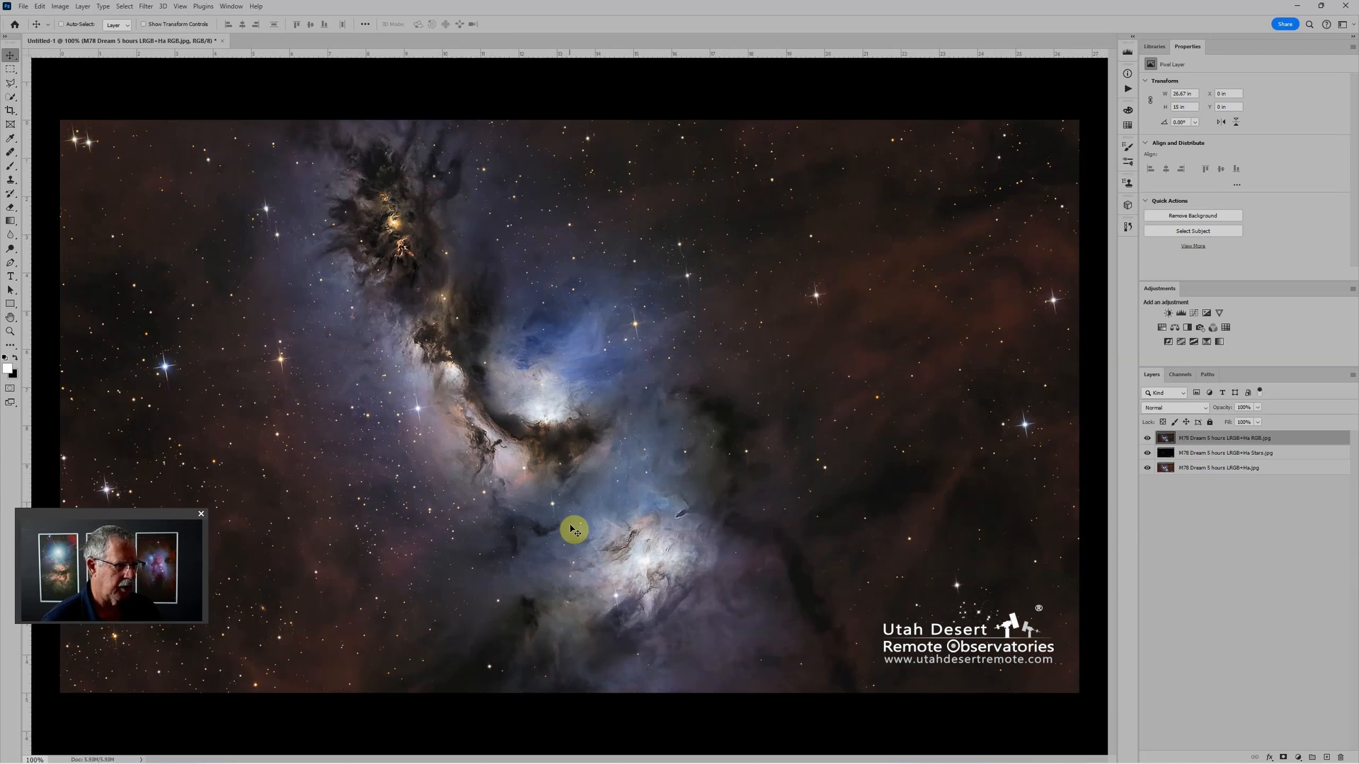
Show the Timeline and create a video timeline from the three M78 image layers
left_click(1168, 456)
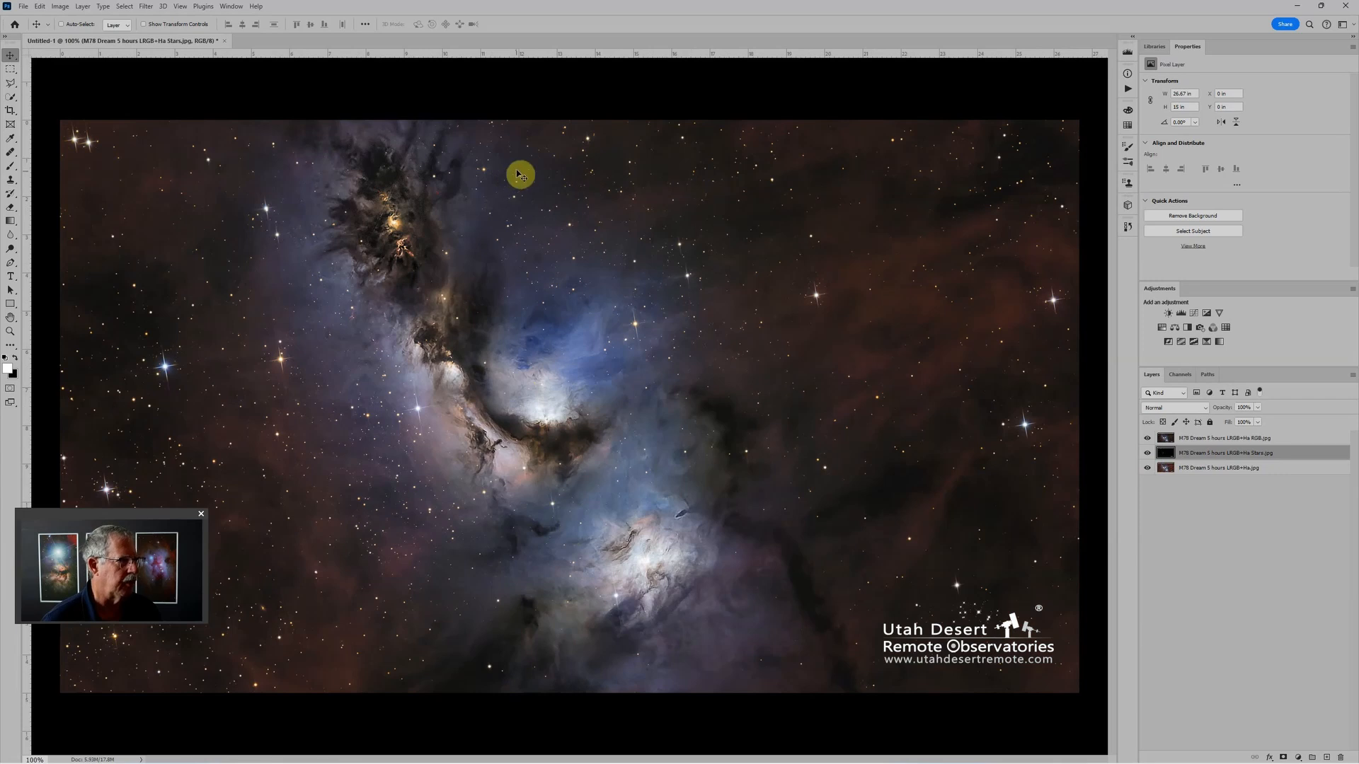
left_click(241, 8)
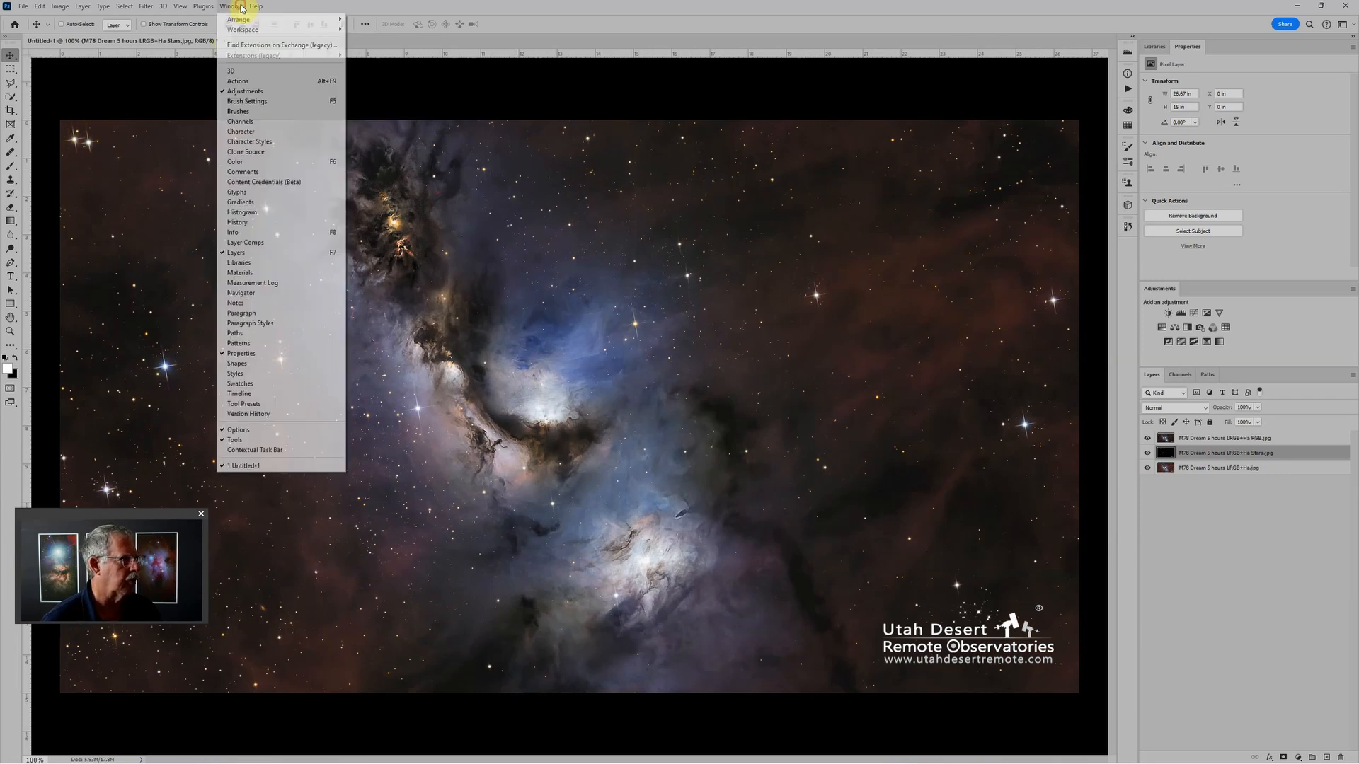
left_click(267, 398)
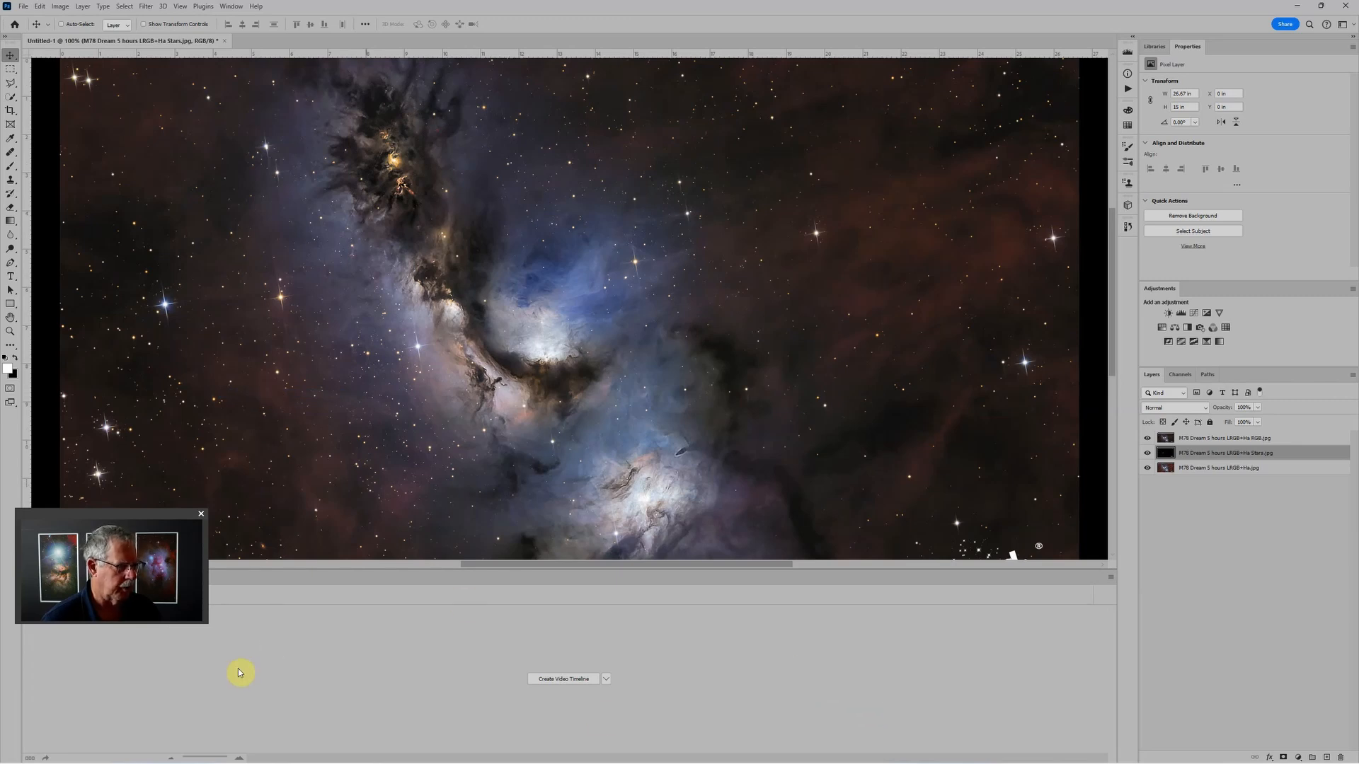
left_click_drag(148, 523, 140, 459)
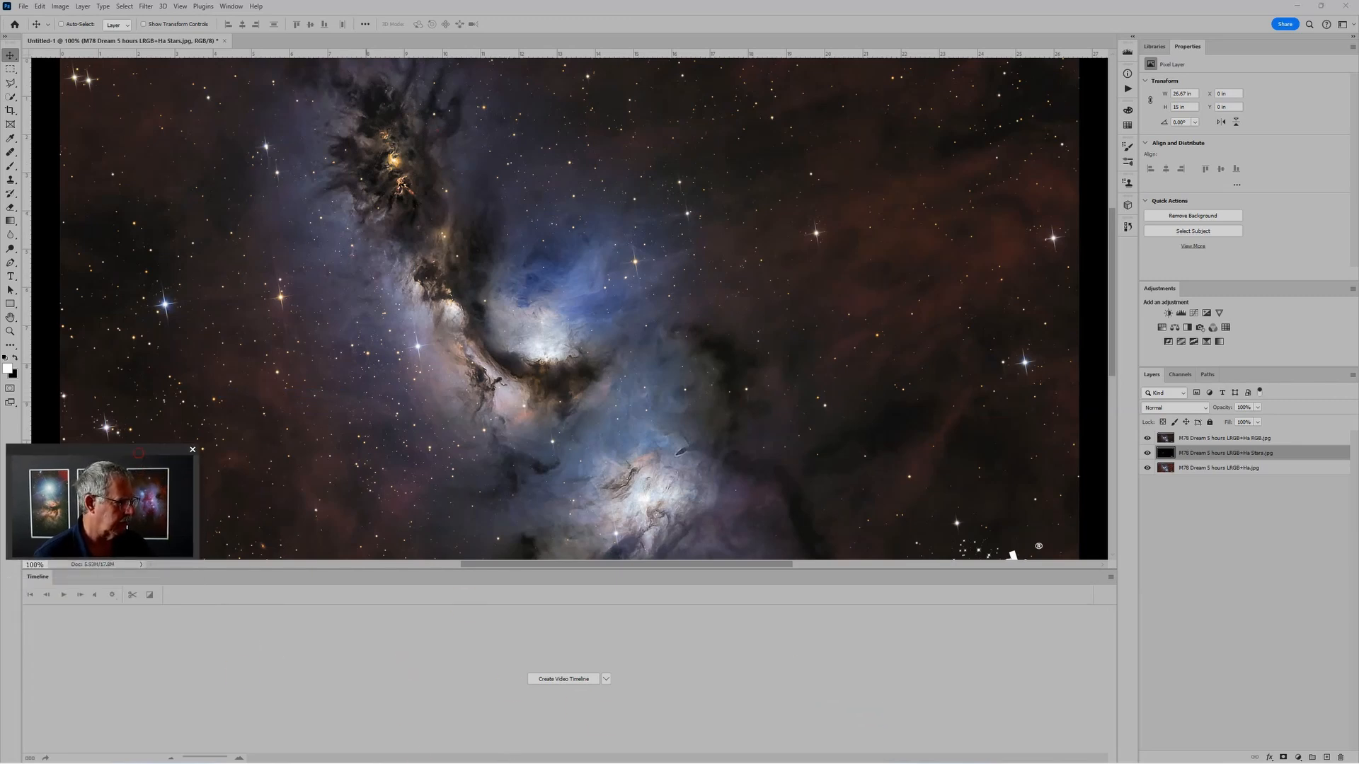
left_click(606, 680)
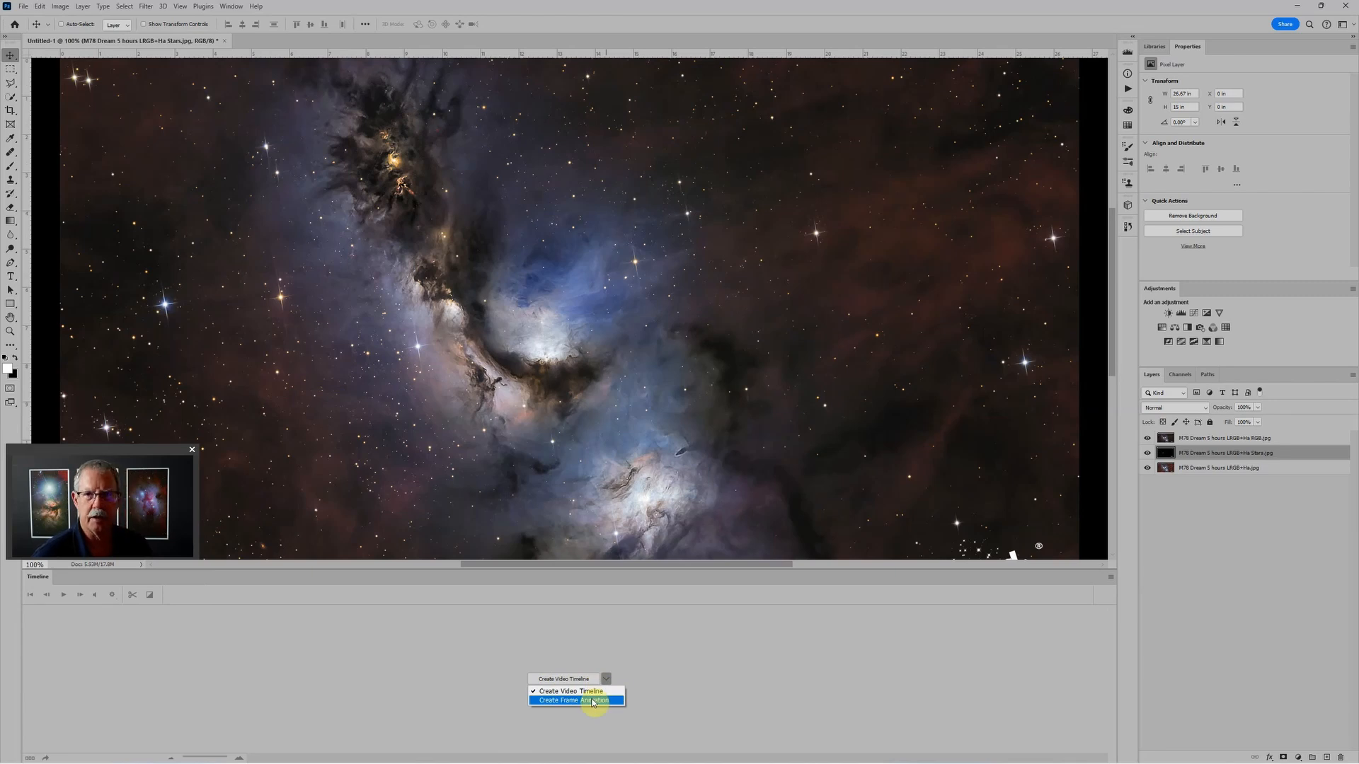
left_click(559, 680)
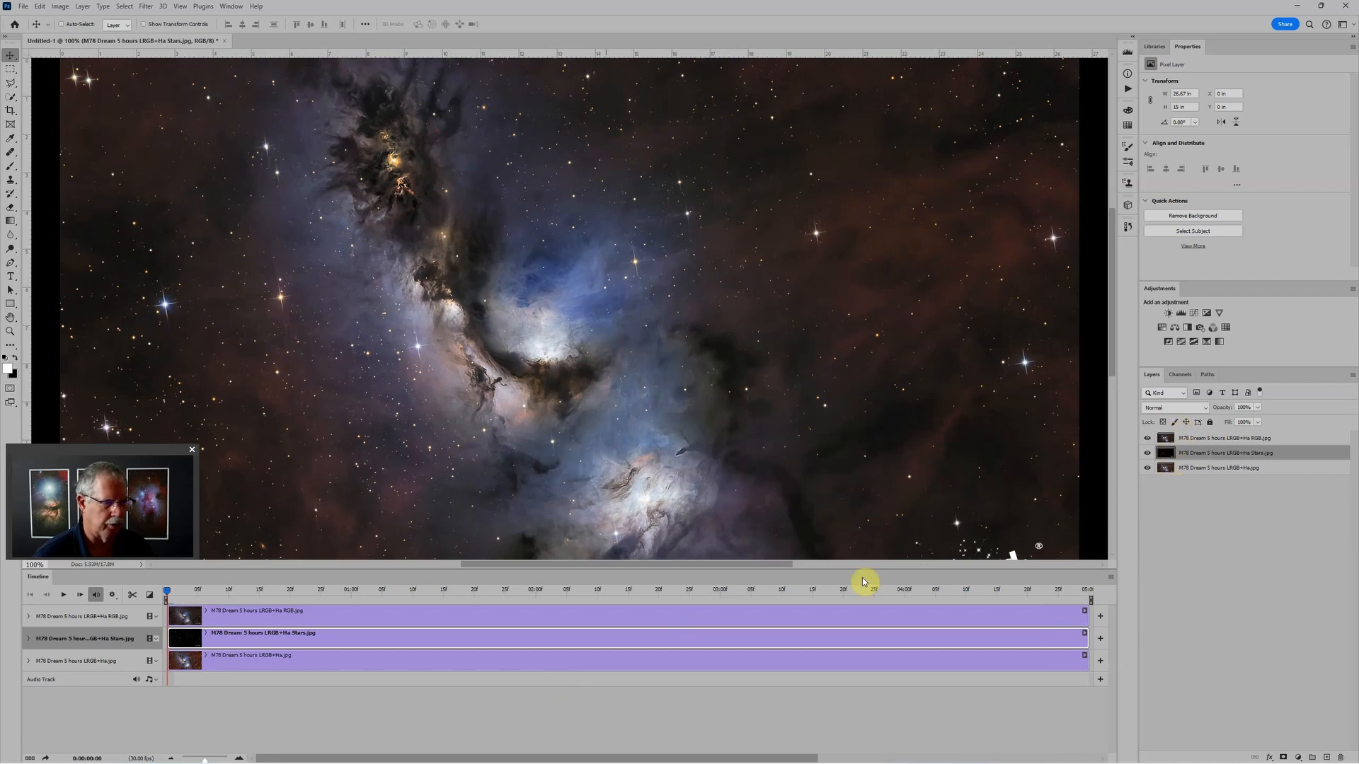
Scrub through the new timeline and play it from the beginning to preview the stacked clips
left_click_drag(165, 593, 666, 656)
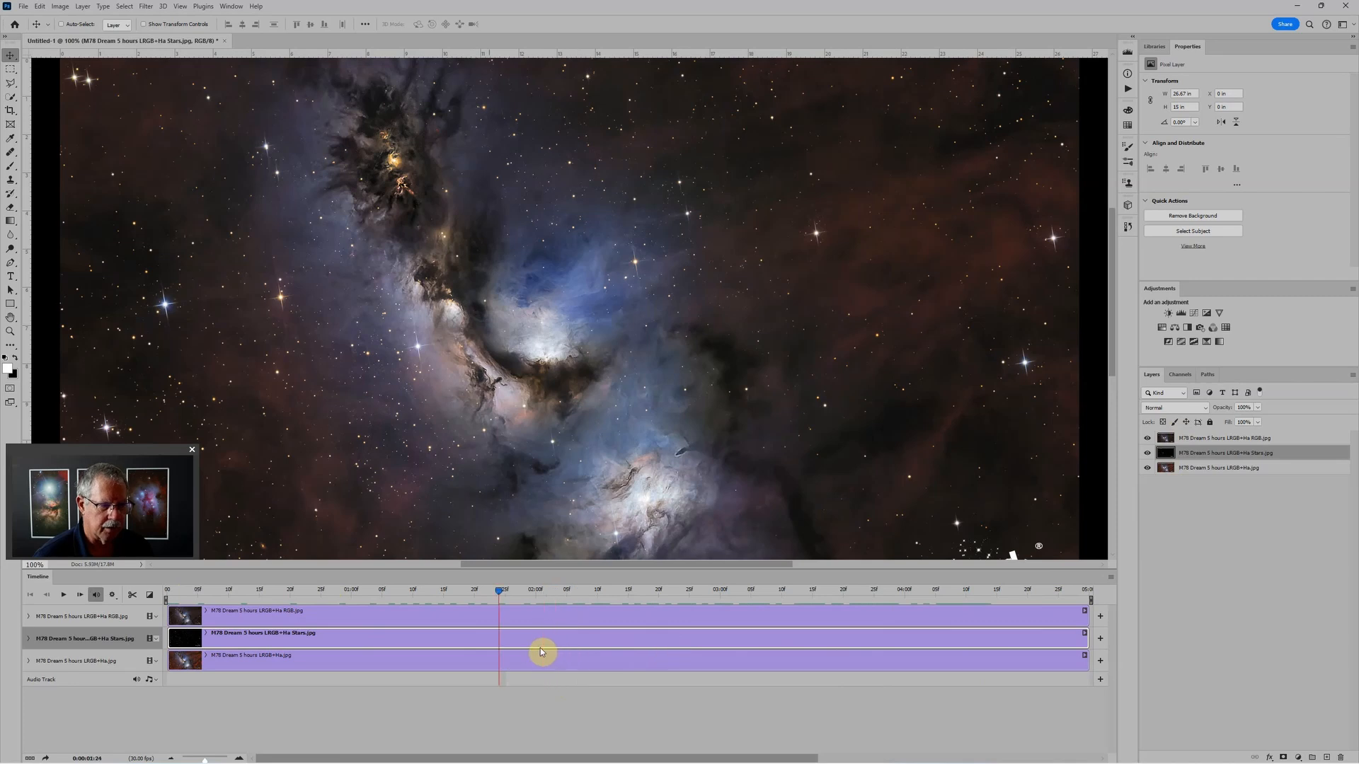
left_click_drag(540, 652, 131, 651)
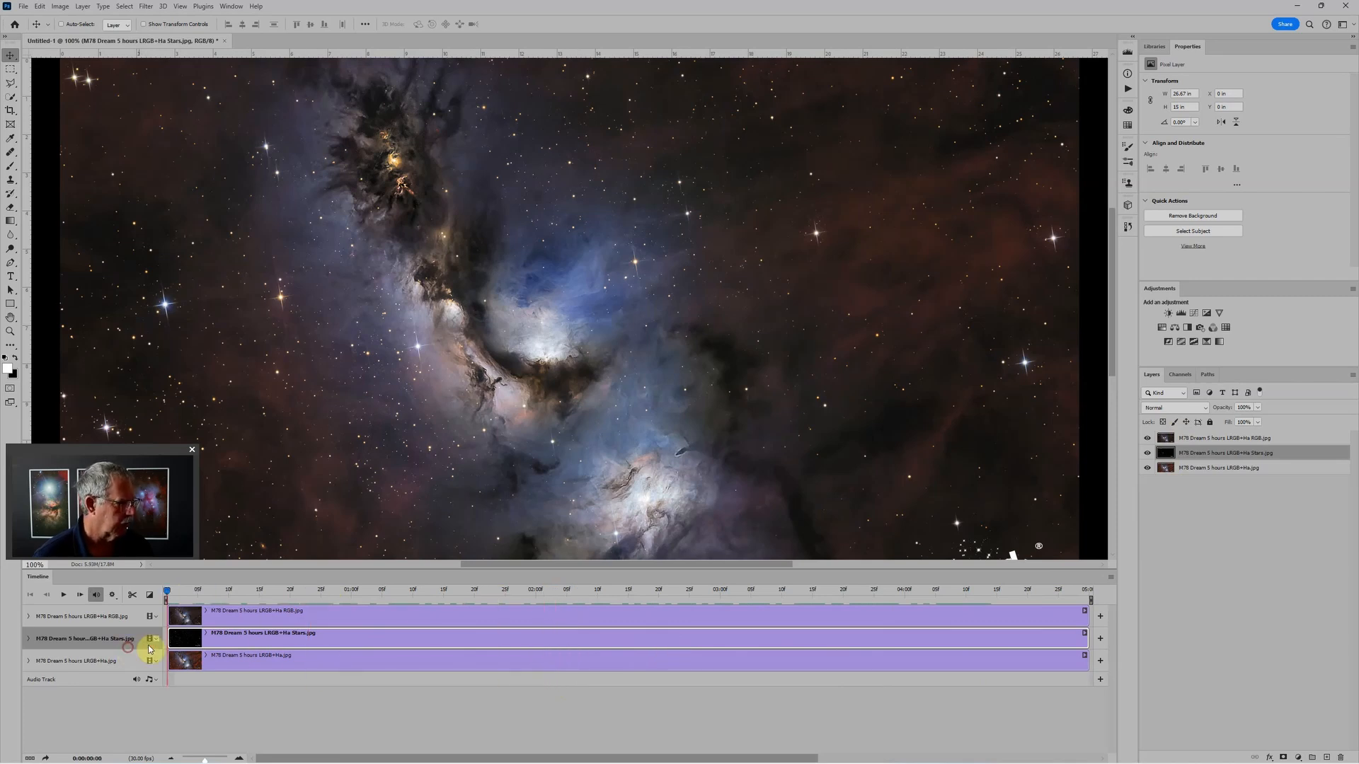
left_click(62, 595)
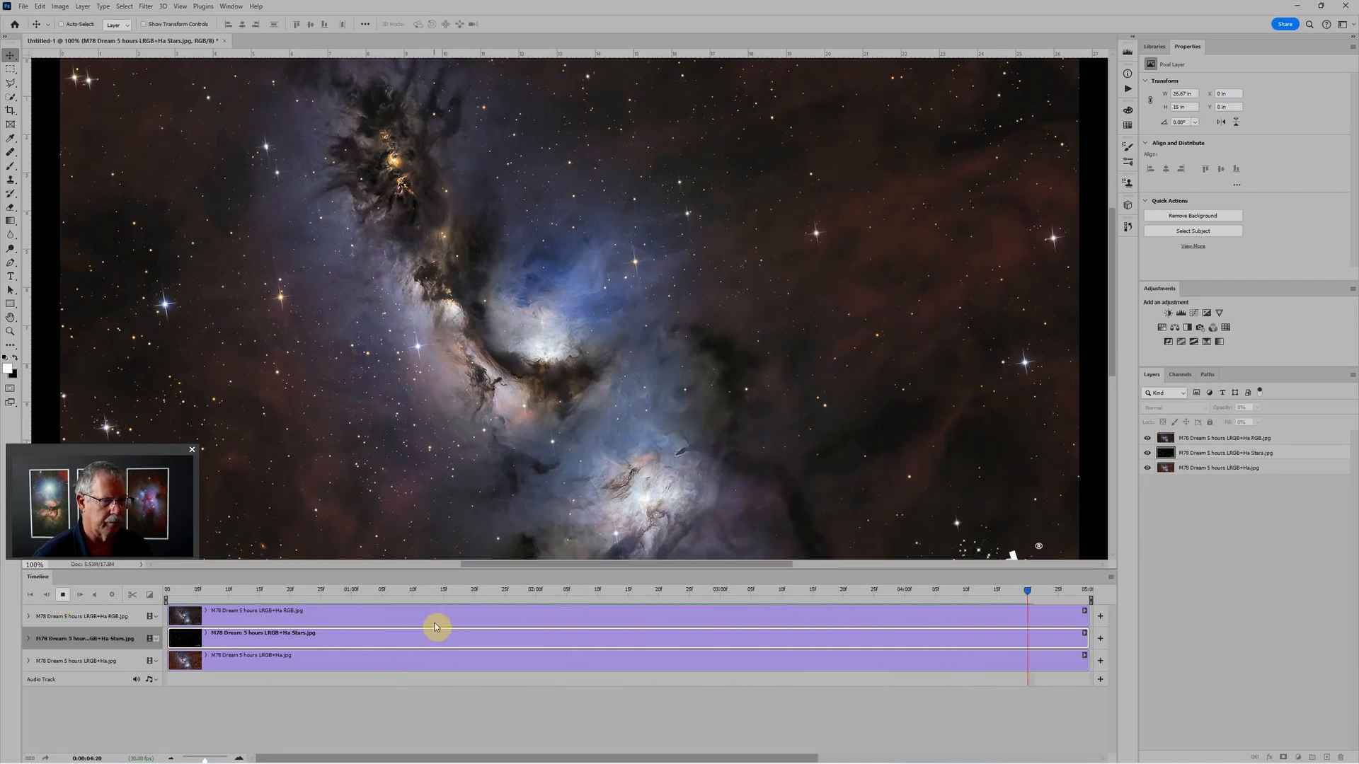
key("space")
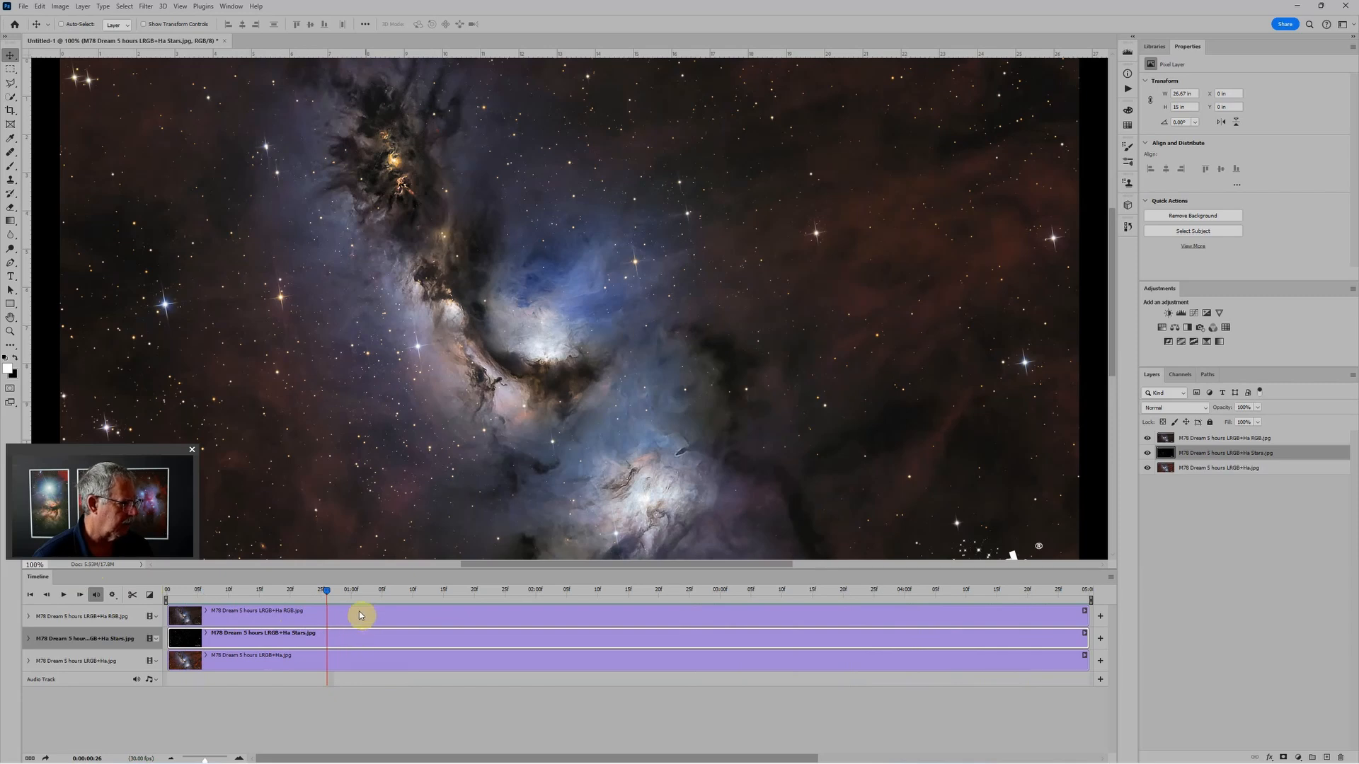
Move the LRGB+Ha clip to the uppermost track and stagger the clips, starting RGB at 1 second and LRGB+Ha at 2 seconds
left_click(351, 661)
left_click_drag(351, 662, 354, 593)
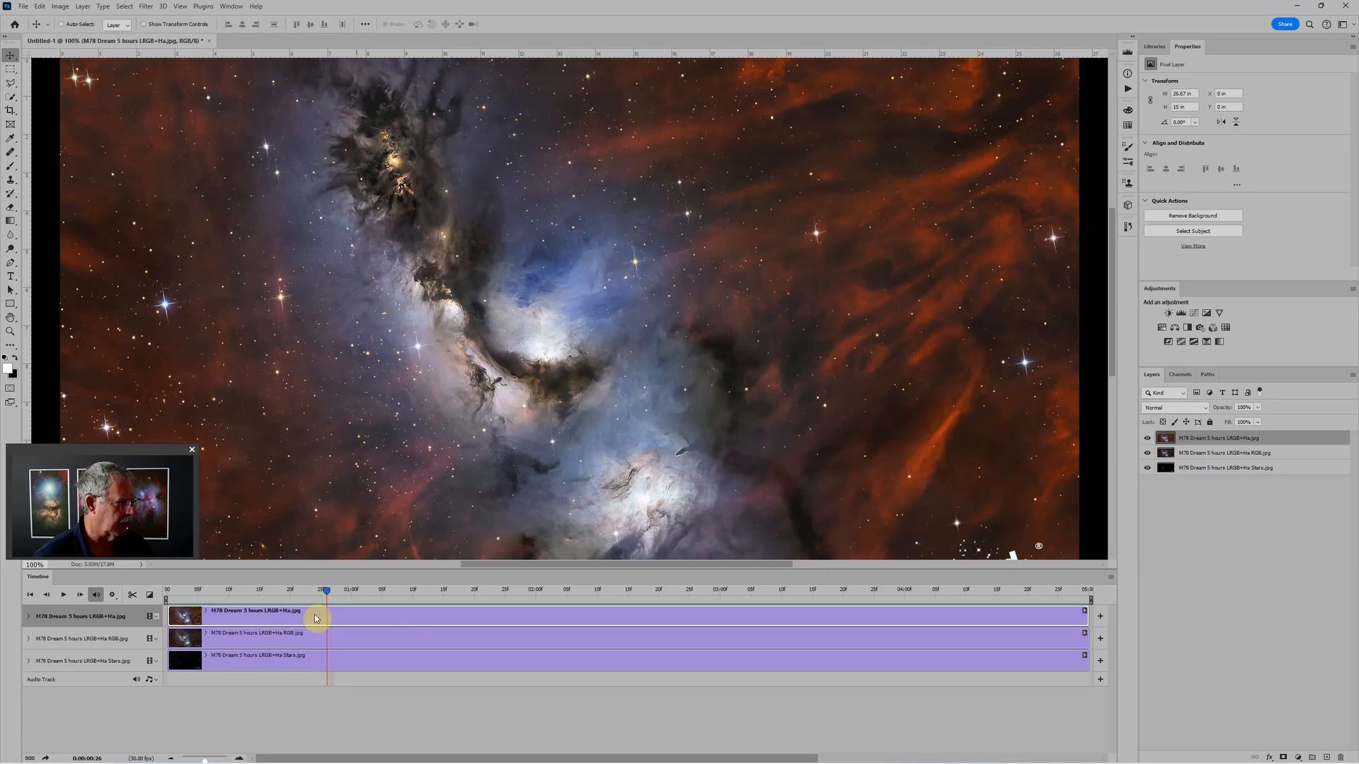
left_click_drag(414, 617, 781, 614)
left_click_drag(563, 650, 737, 635)
Return the playhead to the start and play the staggered sequence of stars, RGB and LRGB+Ha clips
left_click_drag(326, 587, 99, 601)
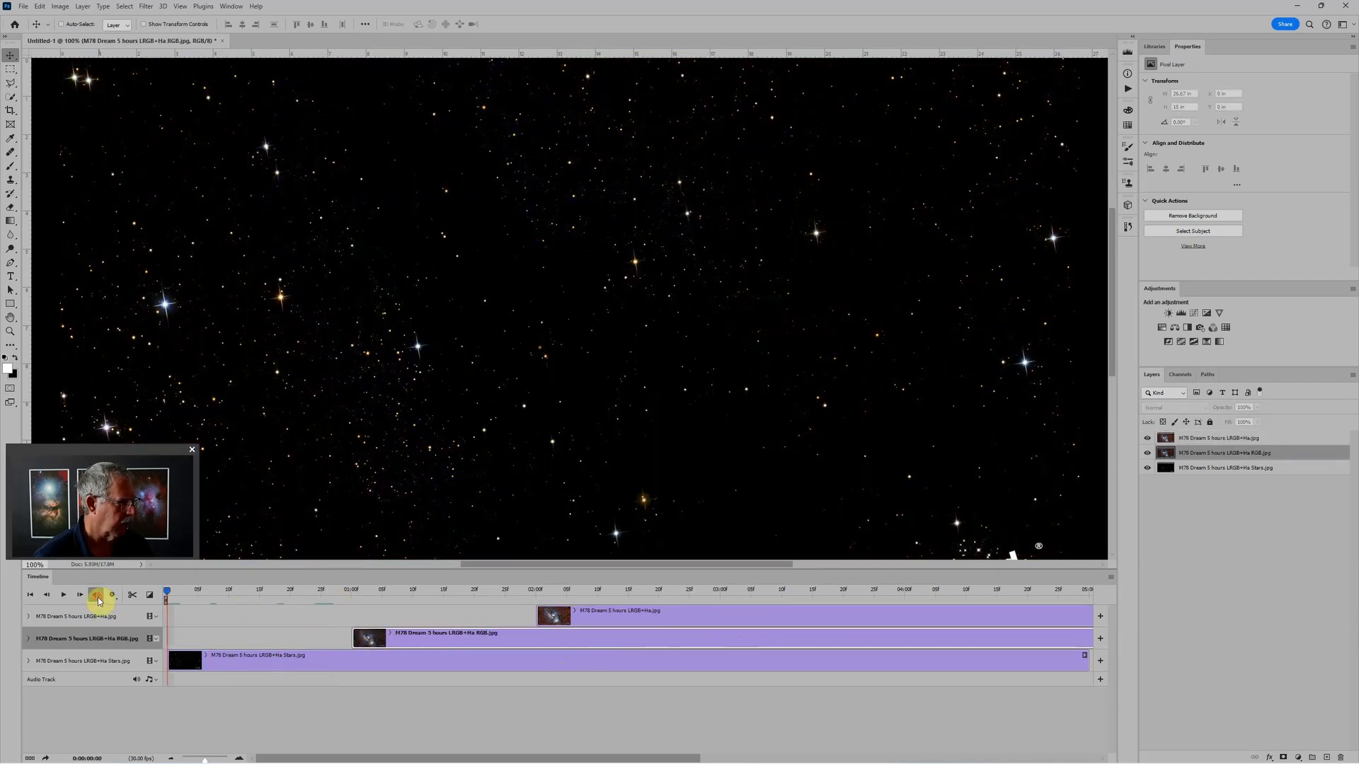
key("space")
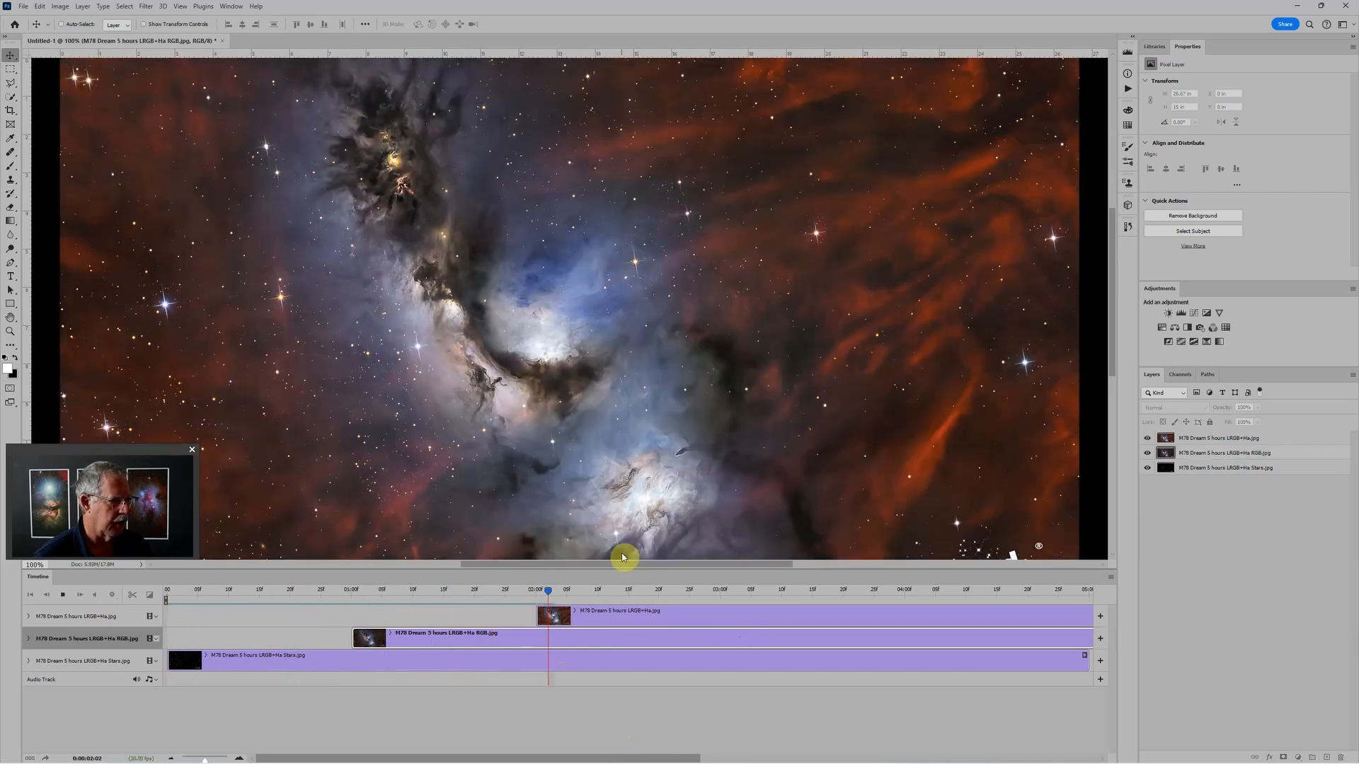
Stop playback, move the RGB clip earlier to start at about 20 frames, and apply a Fade transition to its beginning
key("space")
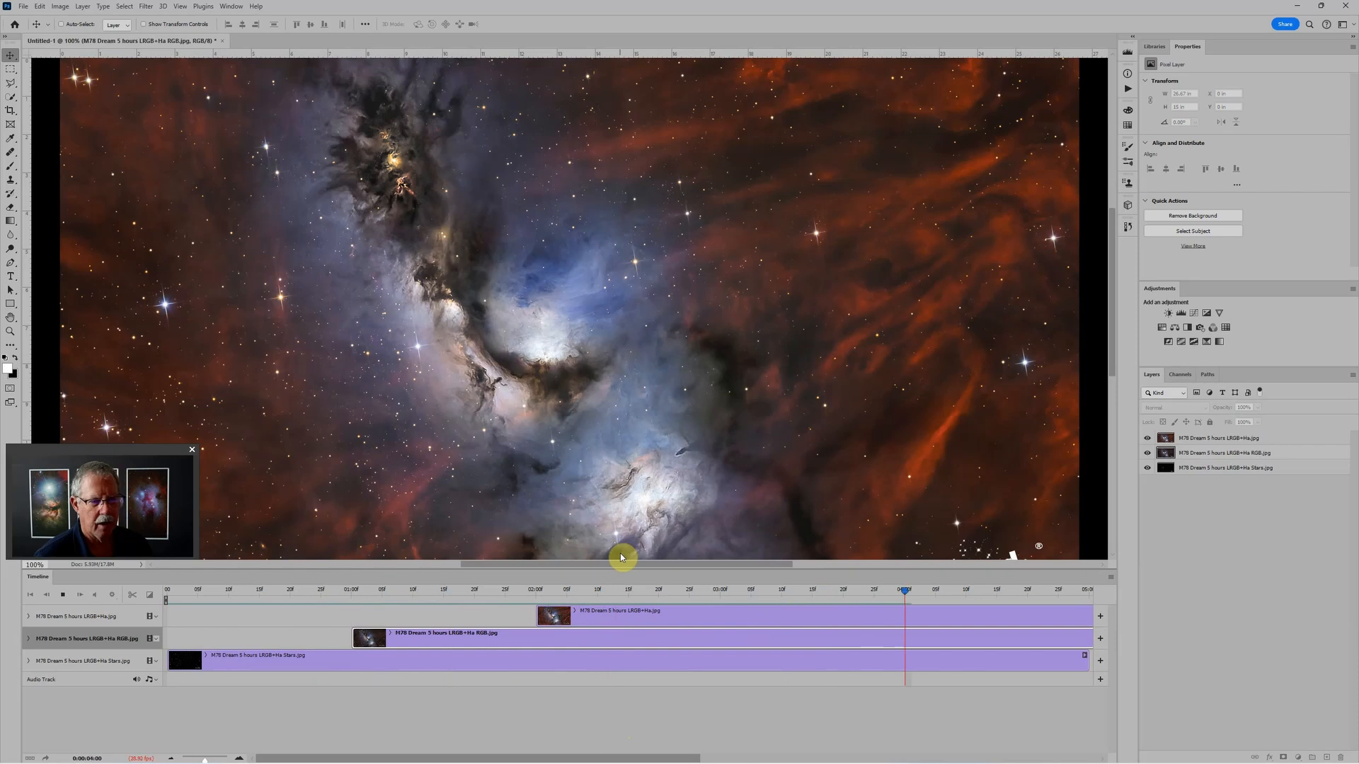
left_click_drag(446, 637, 382, 644)
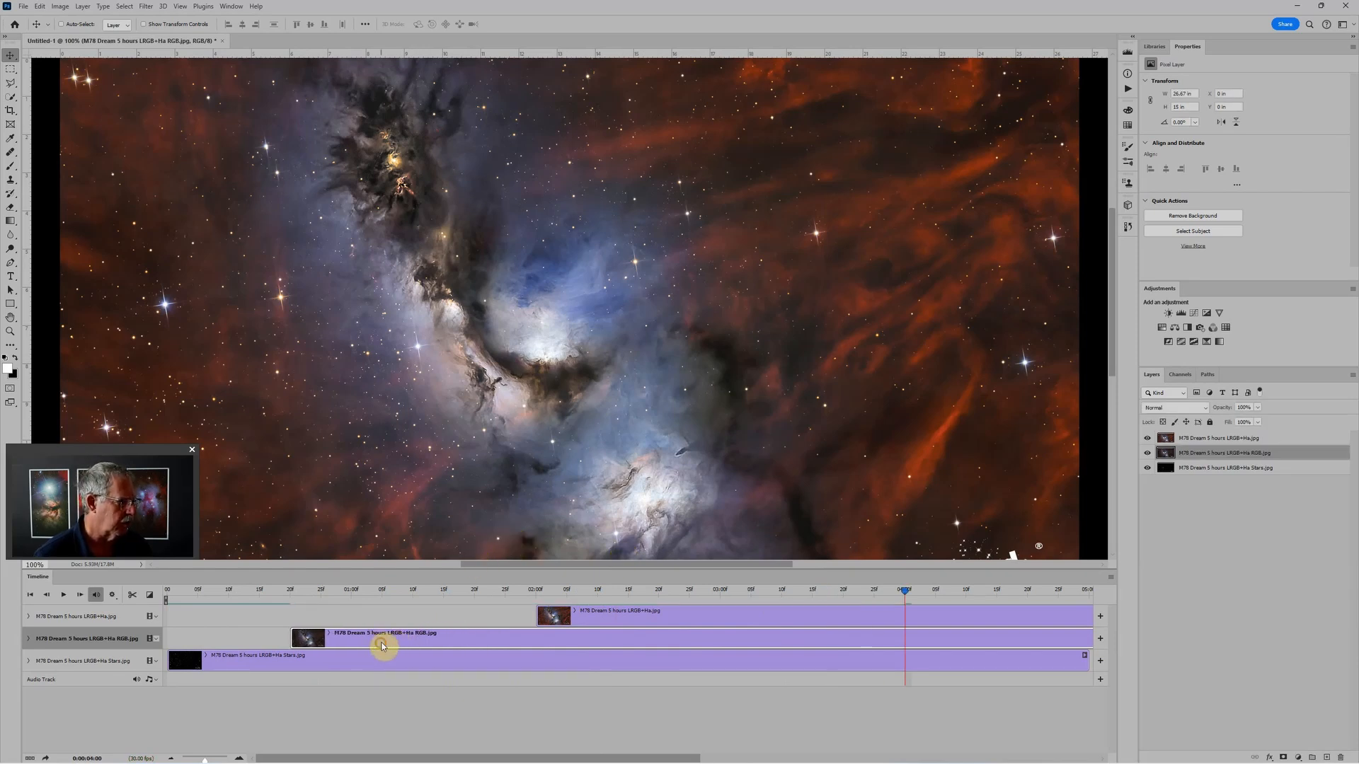
left_click(150, 597)
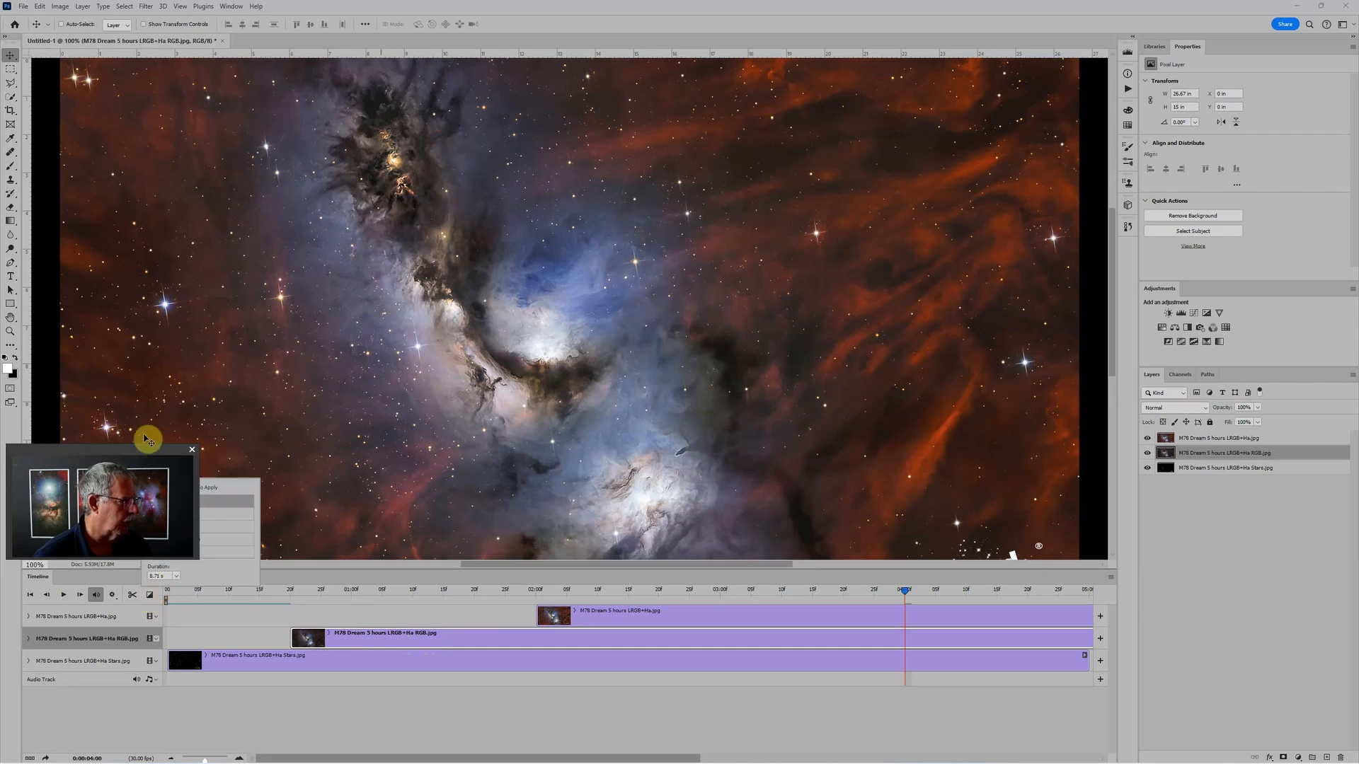
left_click_drag(145, 449, 138, 351)
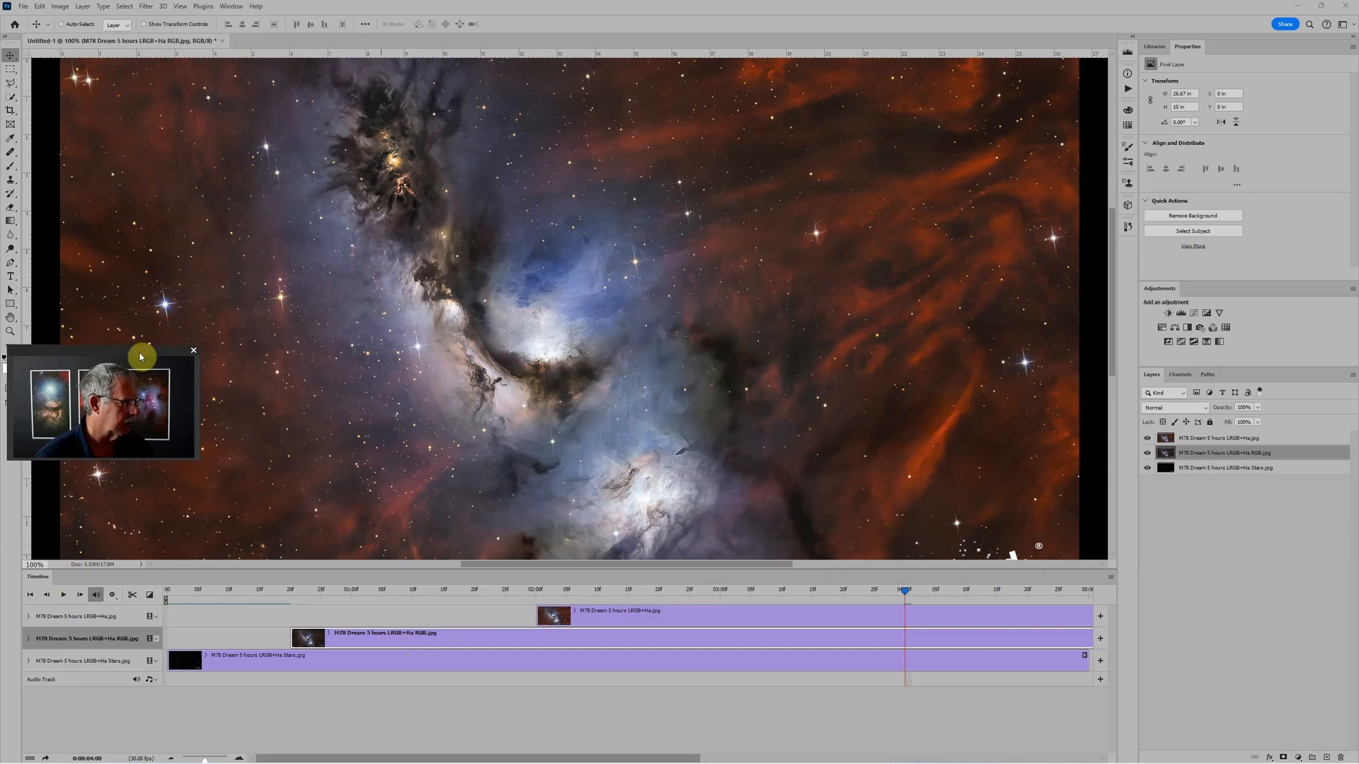
left_click(150, 597)
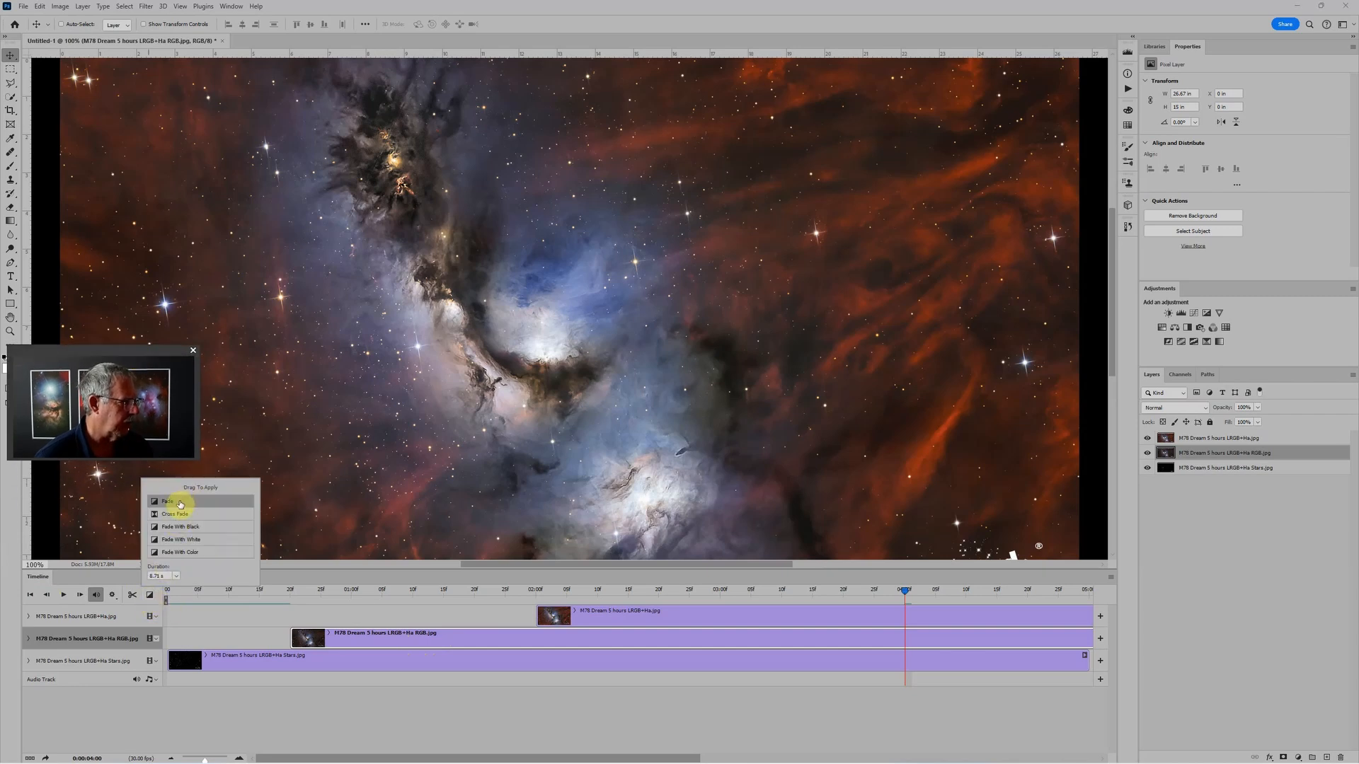
left_click_drag(180, 505, 354, 640)
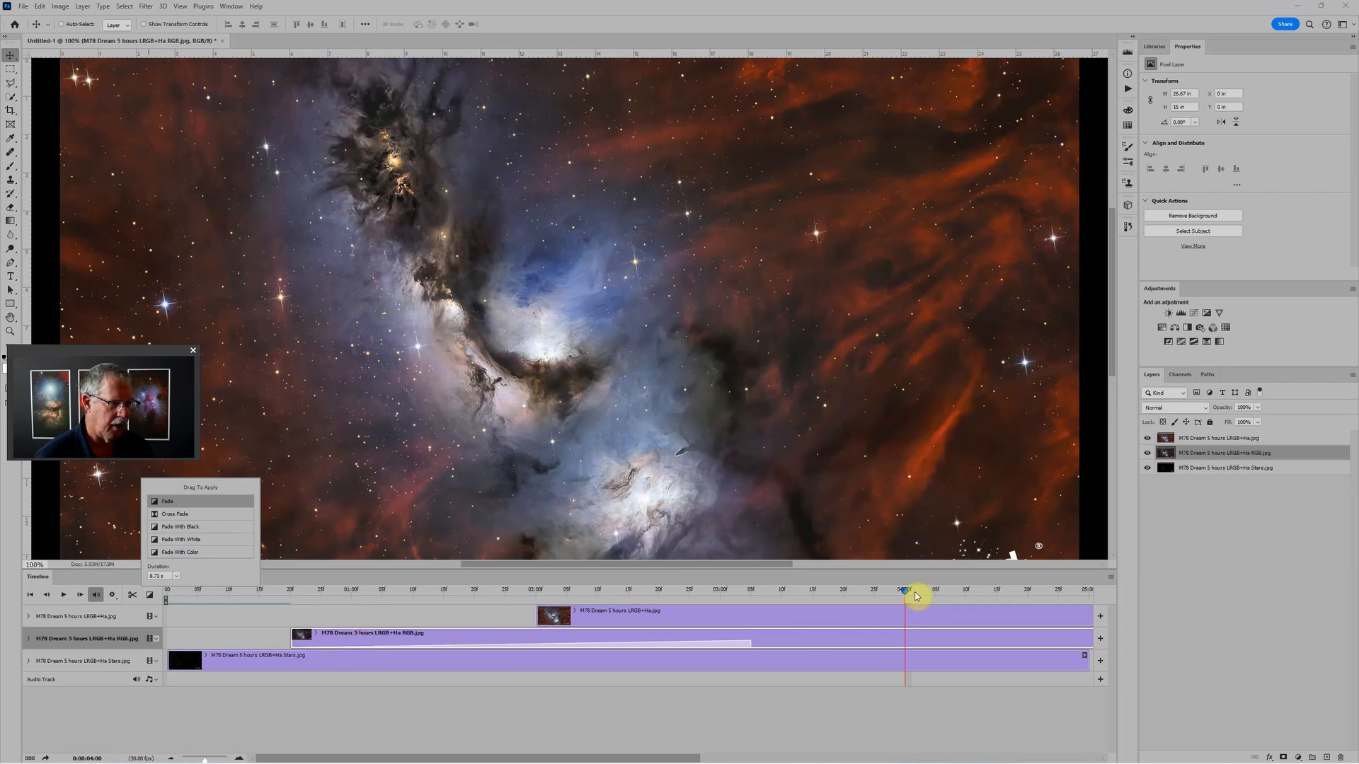
Move the LRGB+Ha clip to start at about 3.2 seconds, past the RGB fade, and apply a Fade transition to its beginning
left_click_drag(908, 594, 228, 595)
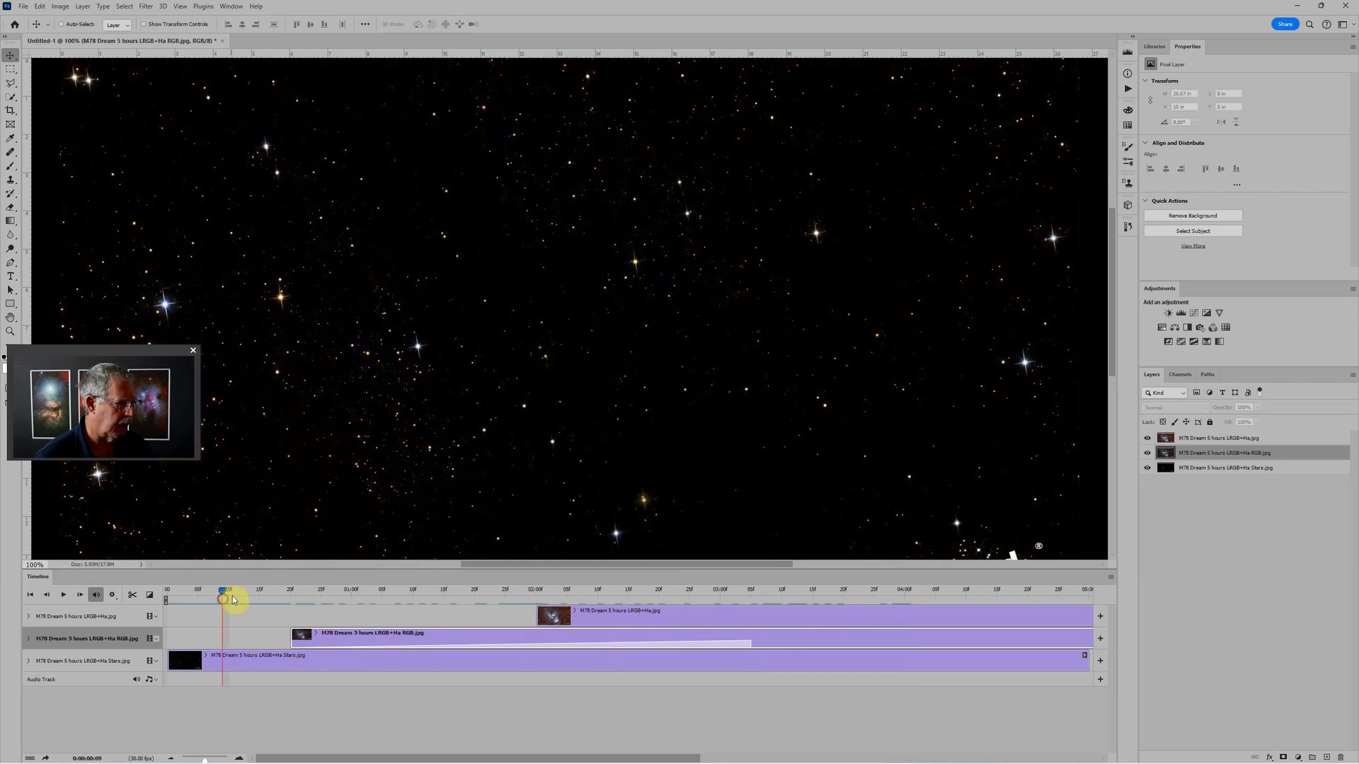
left_click(846, 622)
left_click_drag(846, 622, 1067, 615)
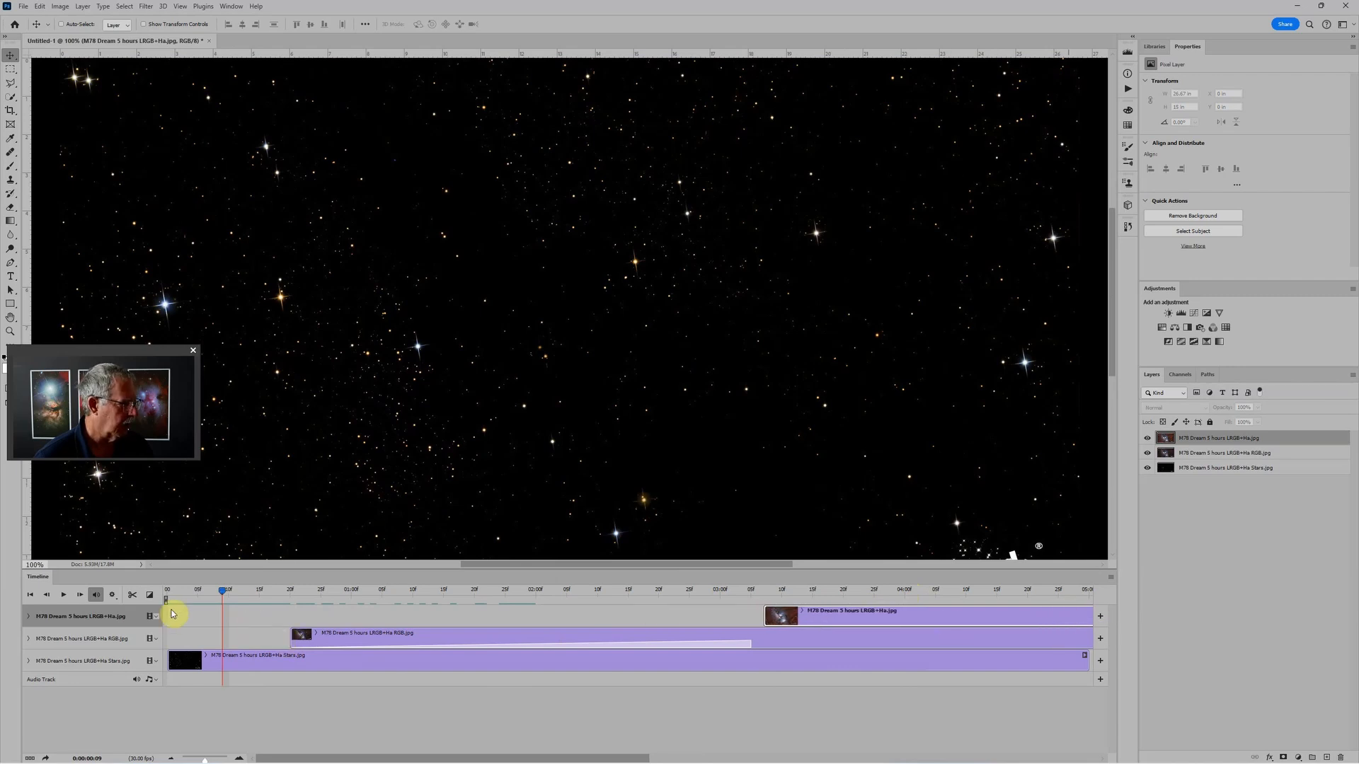
left_click(150, 597)
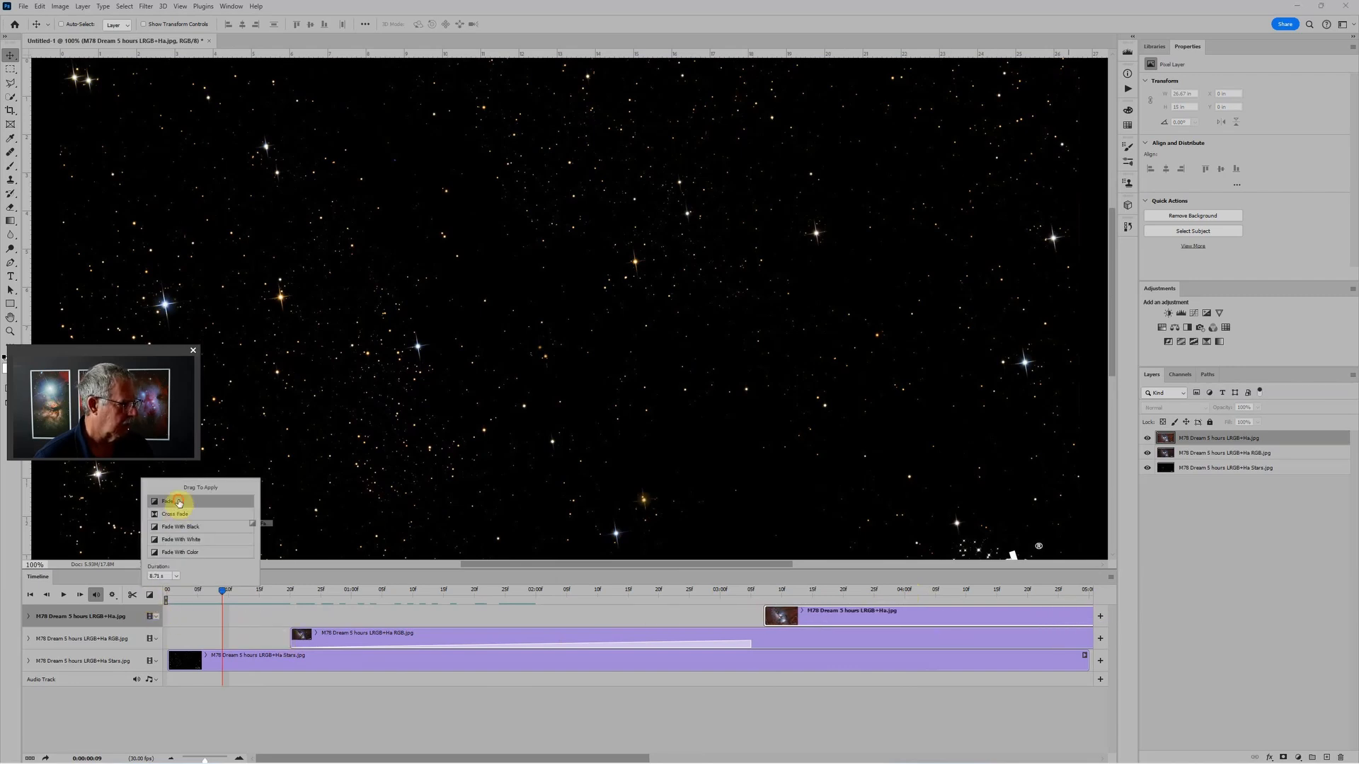
left_click_drag(179, 502, 873, 629)
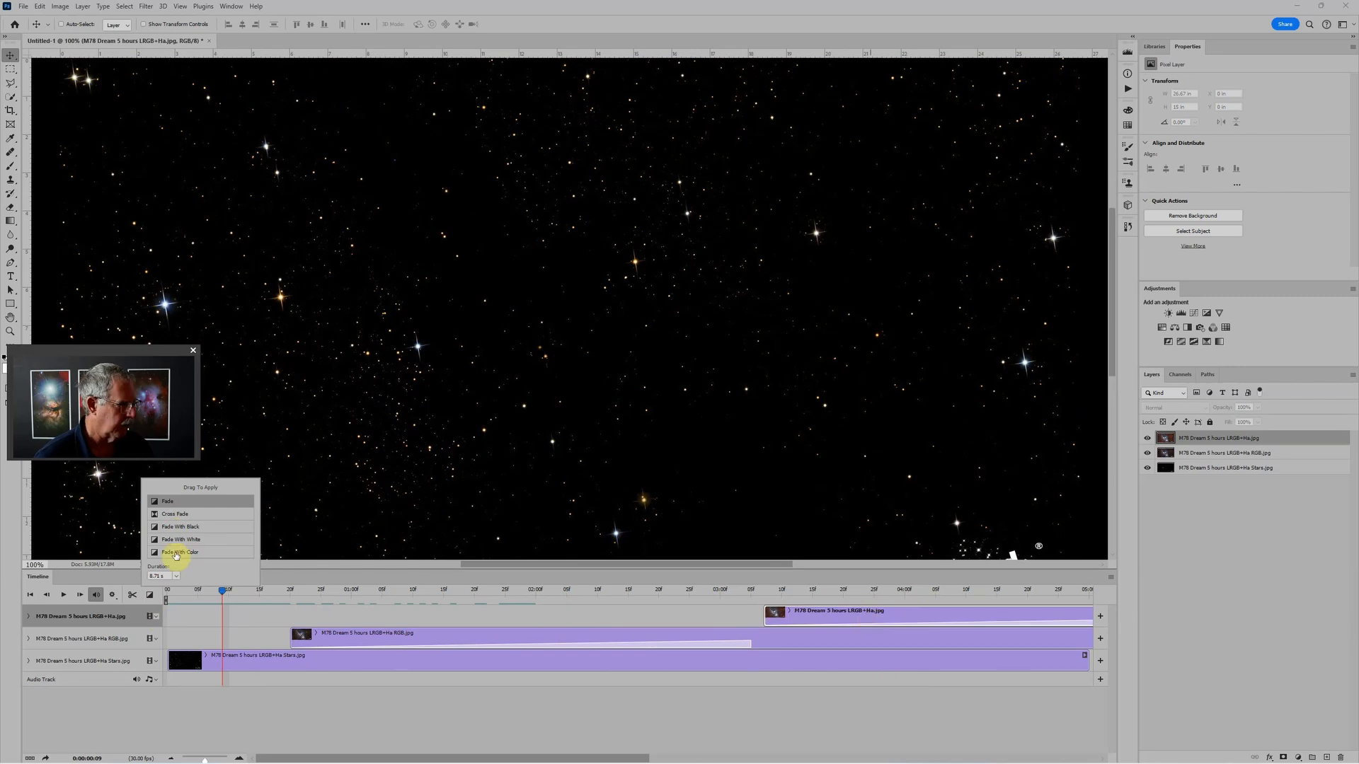
Play the timeline to preview the stars fading into the RGB and LRGB+Ha images, and stop at the end
left_click(639, 476)
key("space")
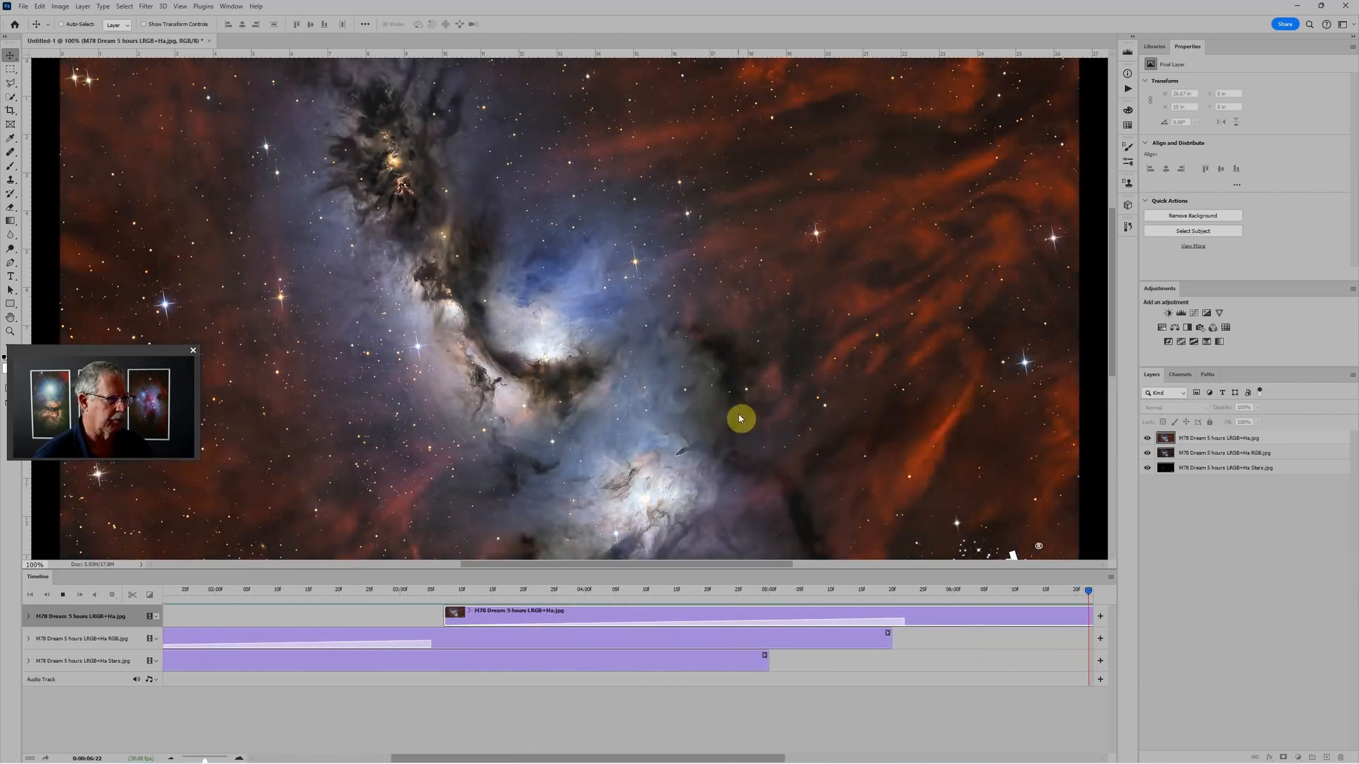
key("space")
Extend the end of the RGB clip to about 6.2 seconds and return the playhead to the start
left_click(740, 637)
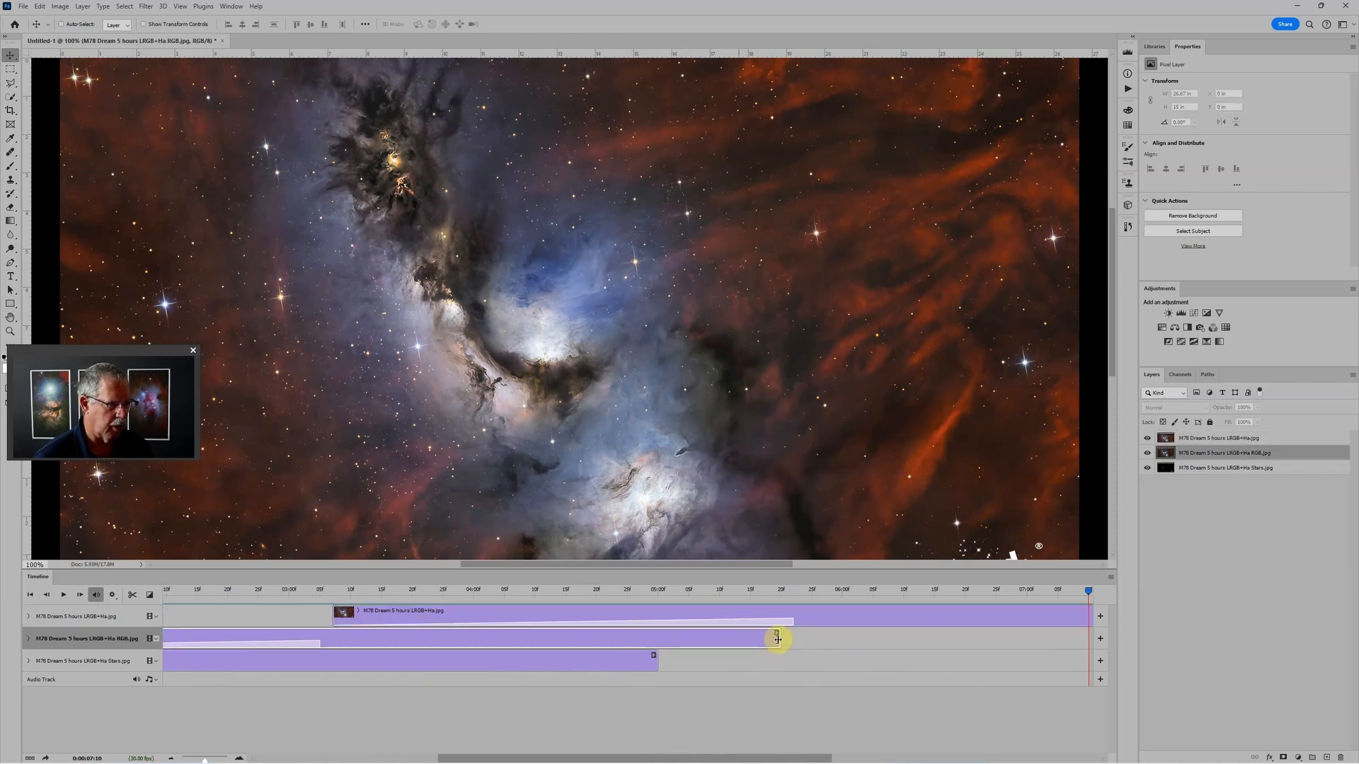
left_click_drag(777, 639, 883, 640)
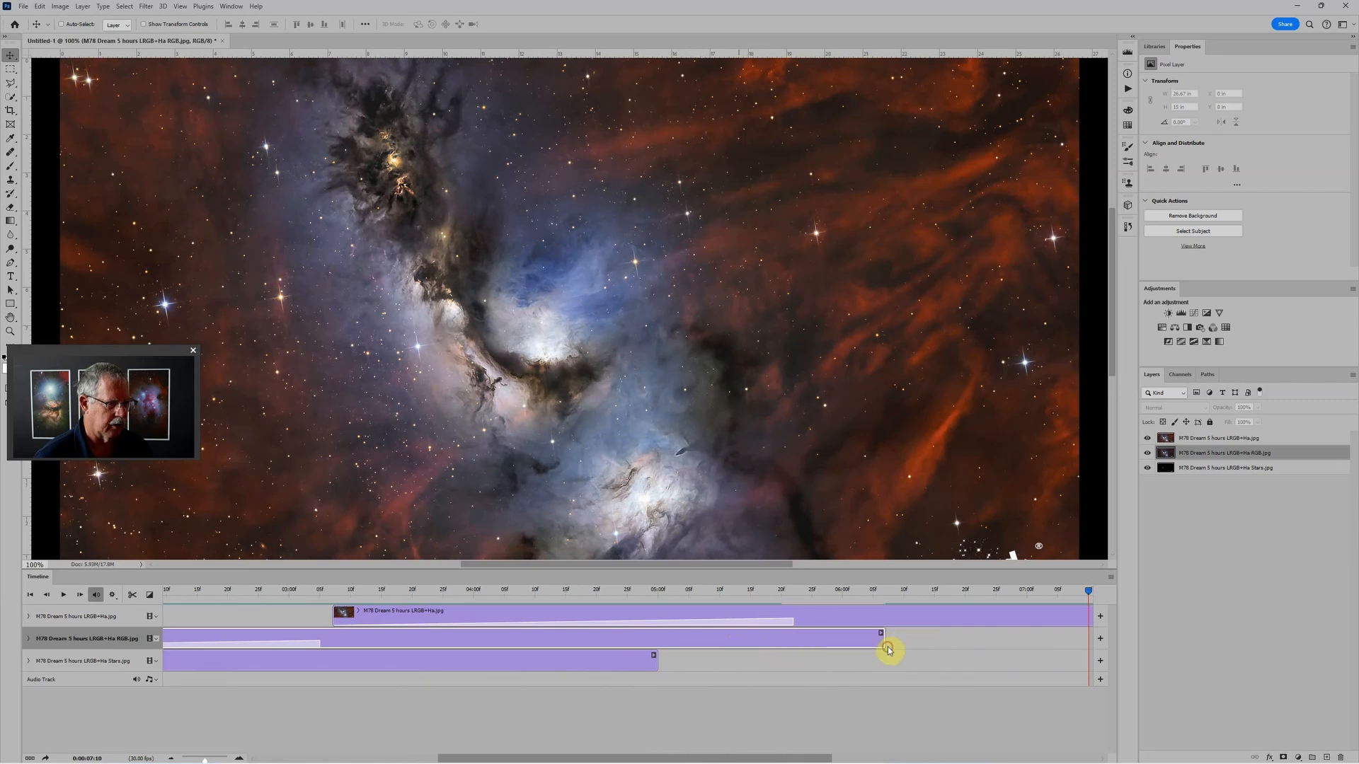
left_click_drag(1088, 591, 125, 607)
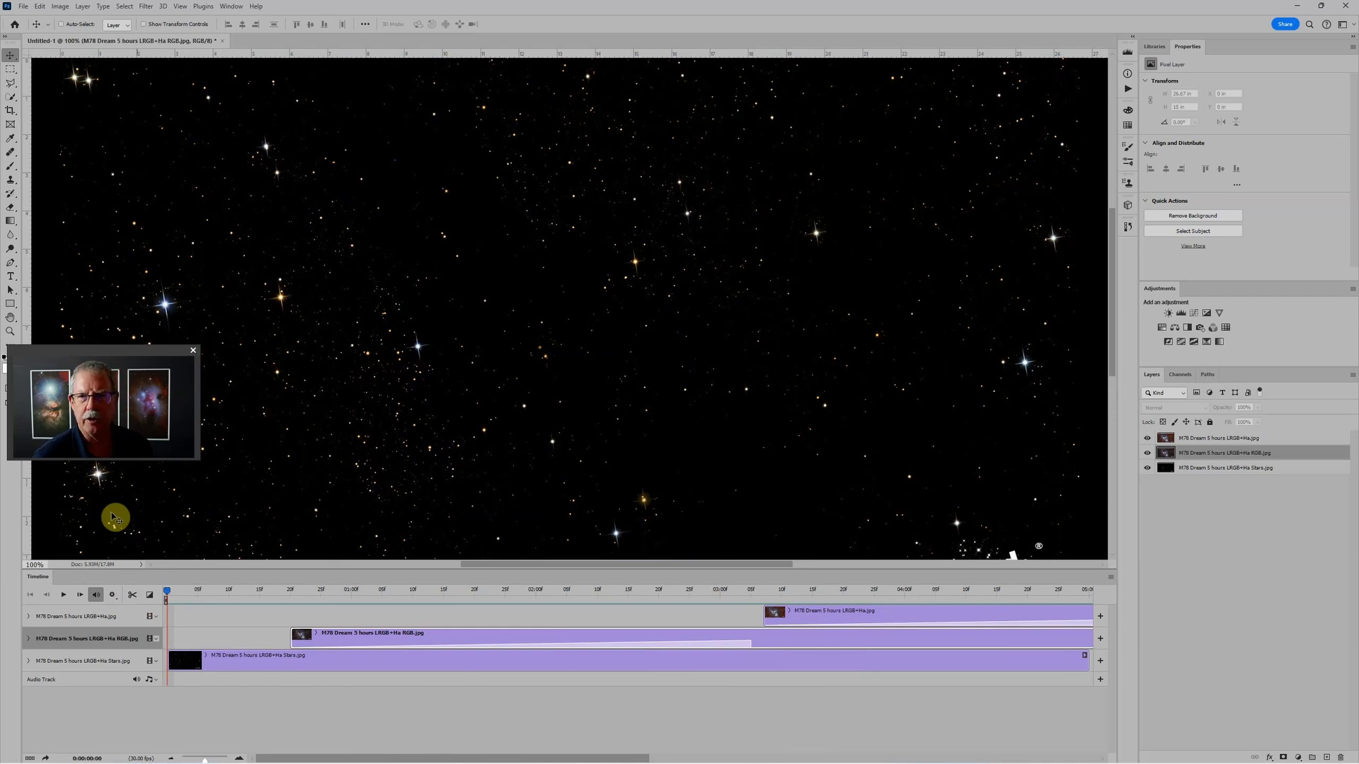
Open the Render Video export settings to review the format, preset and size, and close them without rendering
left_click(24, 10)
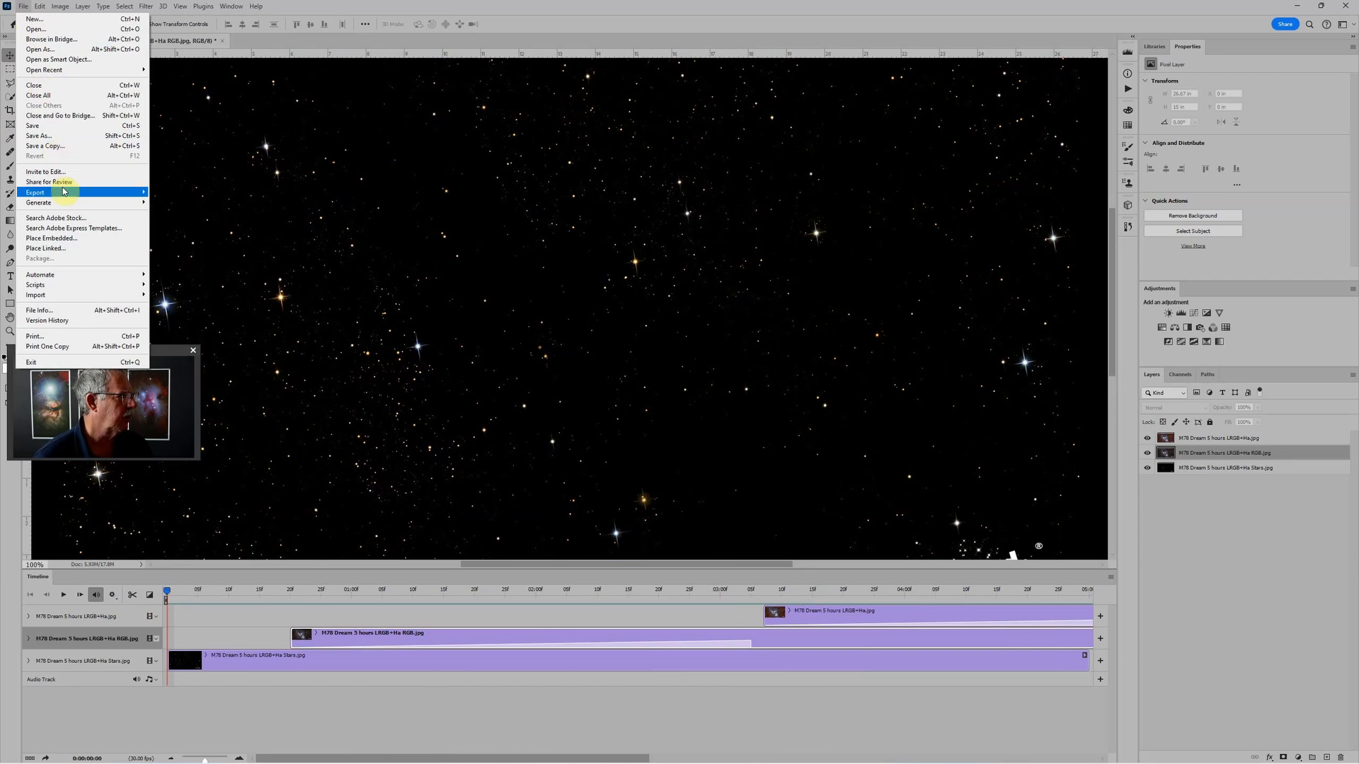
mouse_move(65, 197)
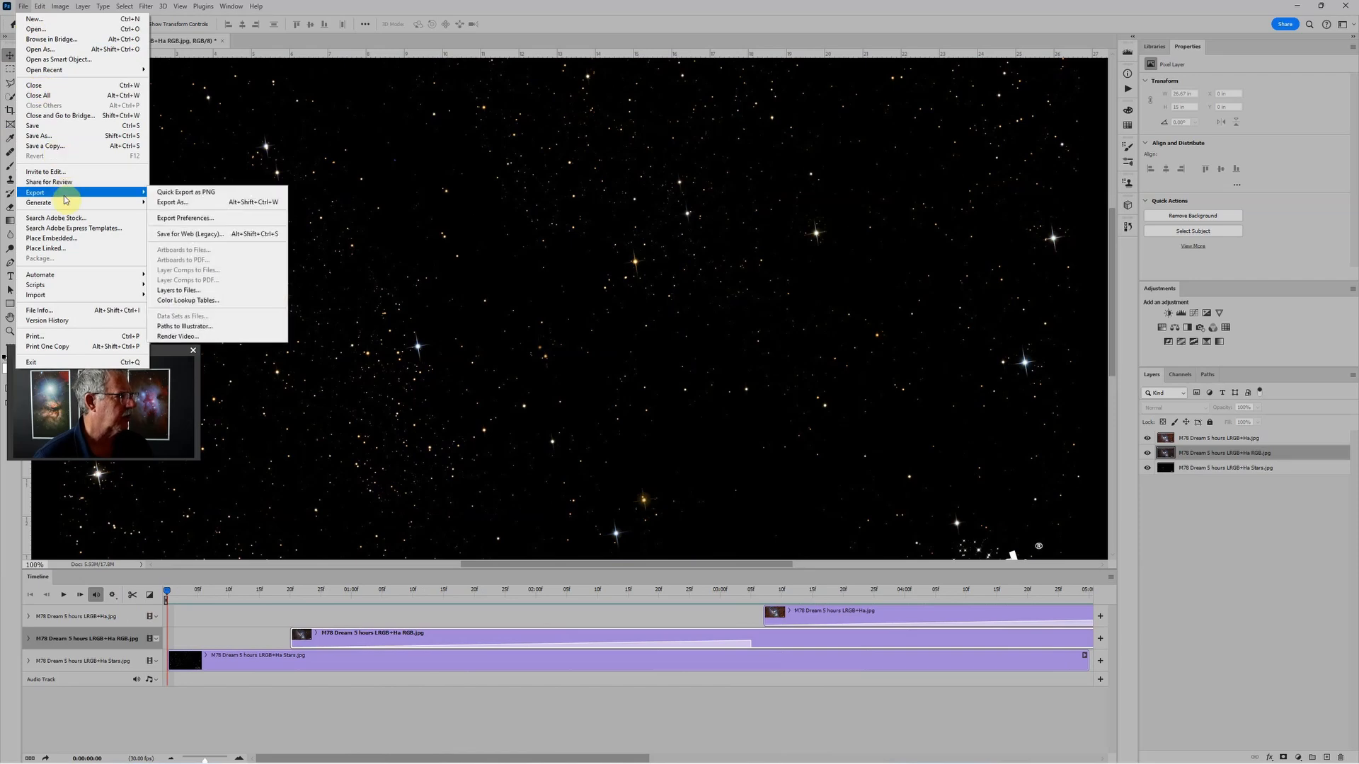
left_click(234, 338)
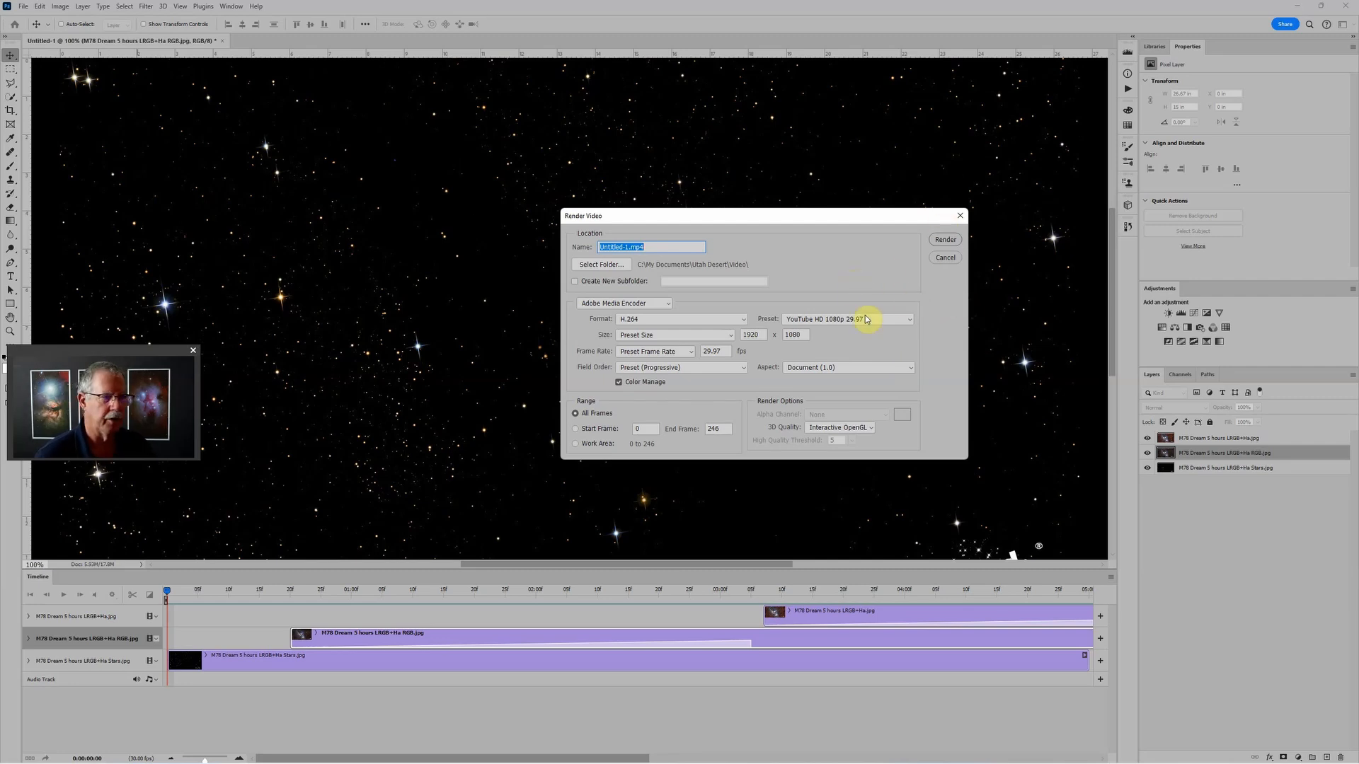
left_click(936, 258)
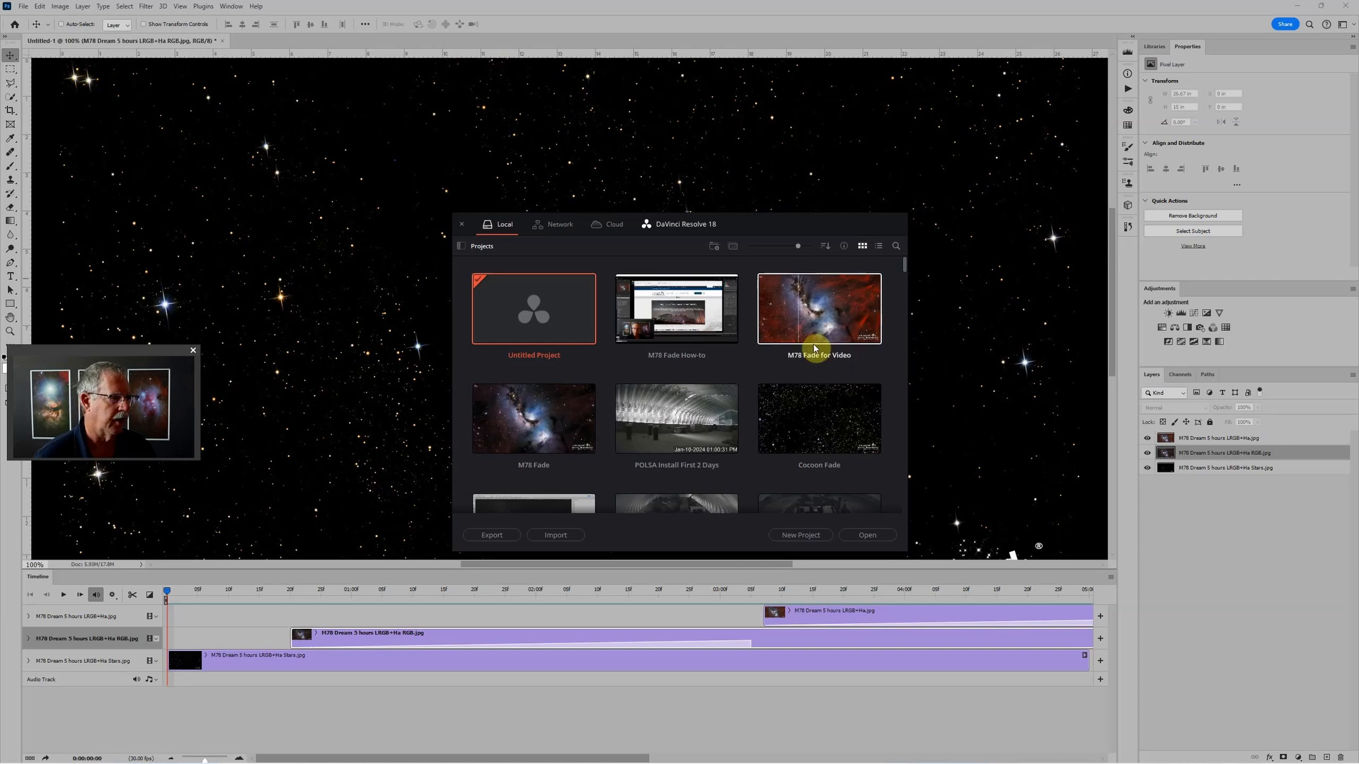
Switch to DaVinci Resolve and create a new project named M78 Fade Demo
left_click(784, 542)
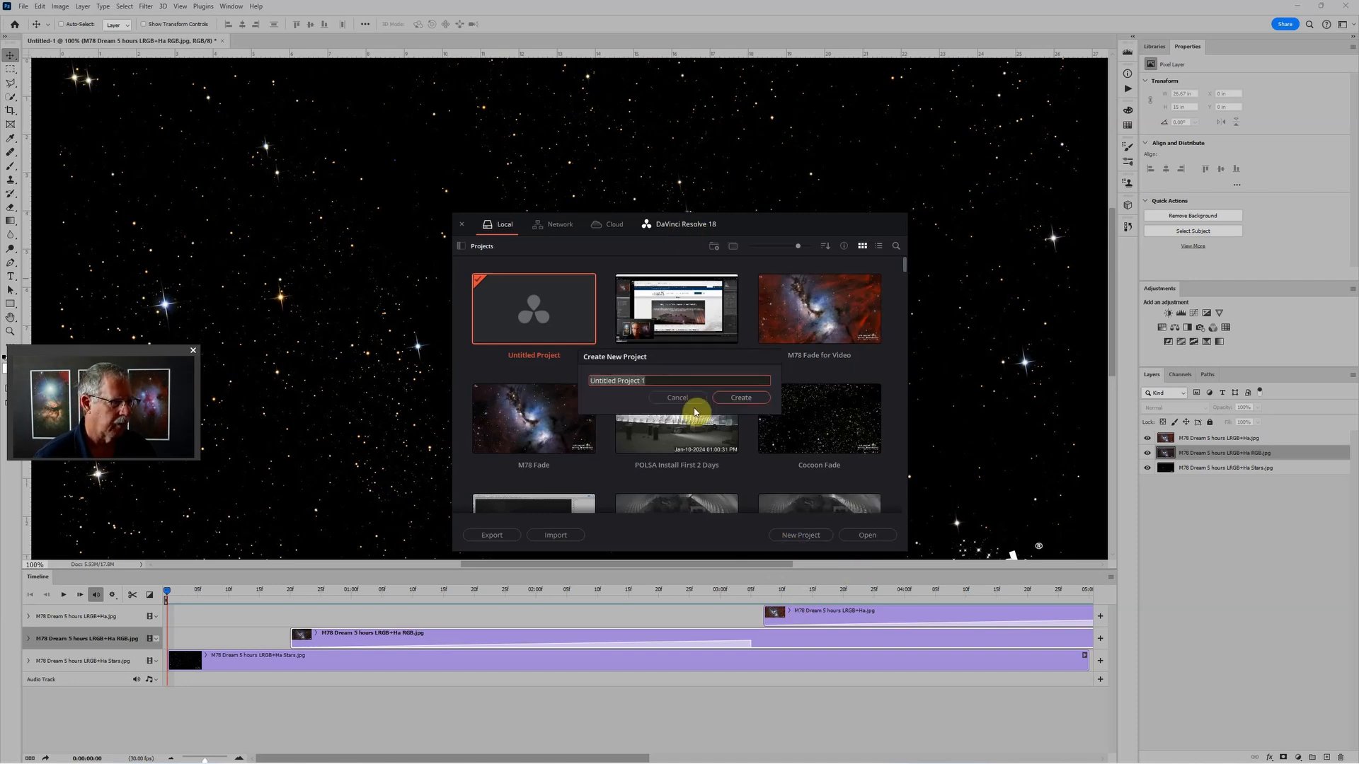
type("M")
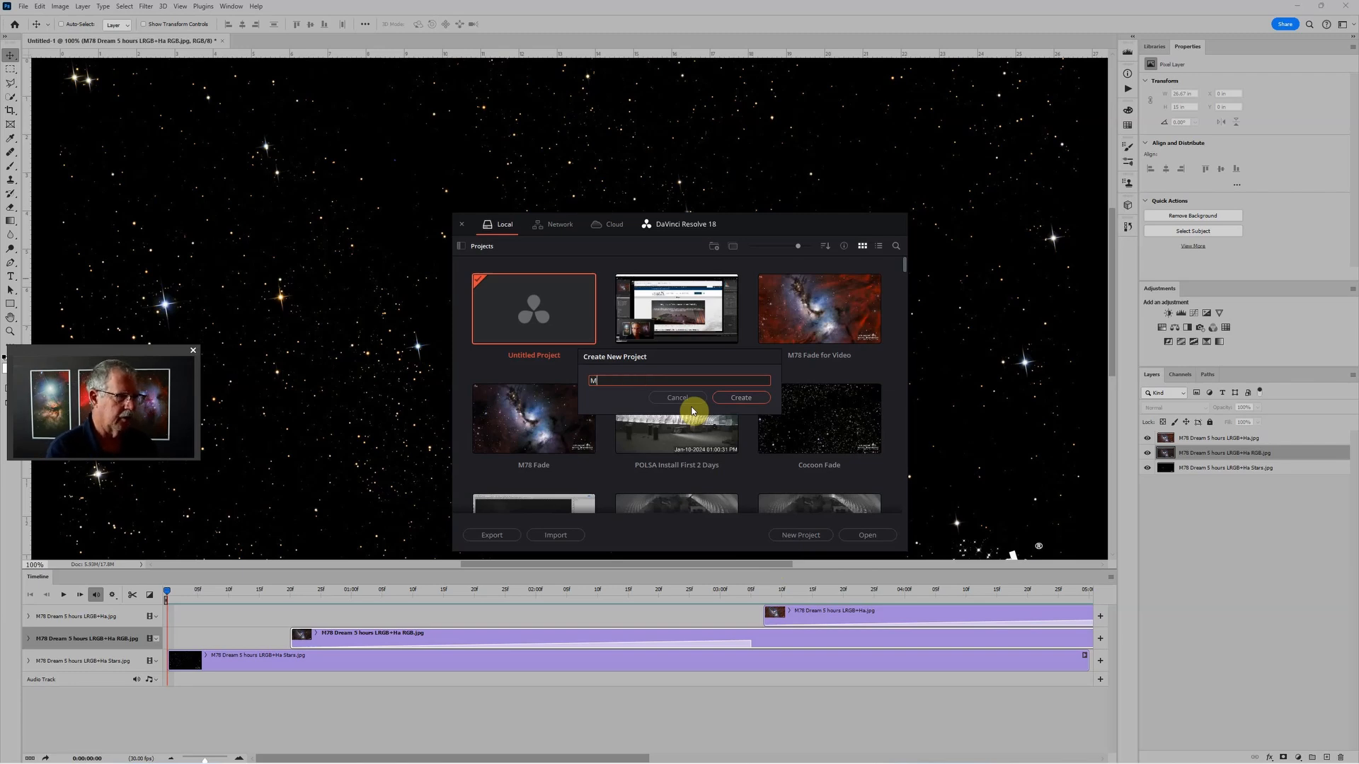
type("78 Fad")
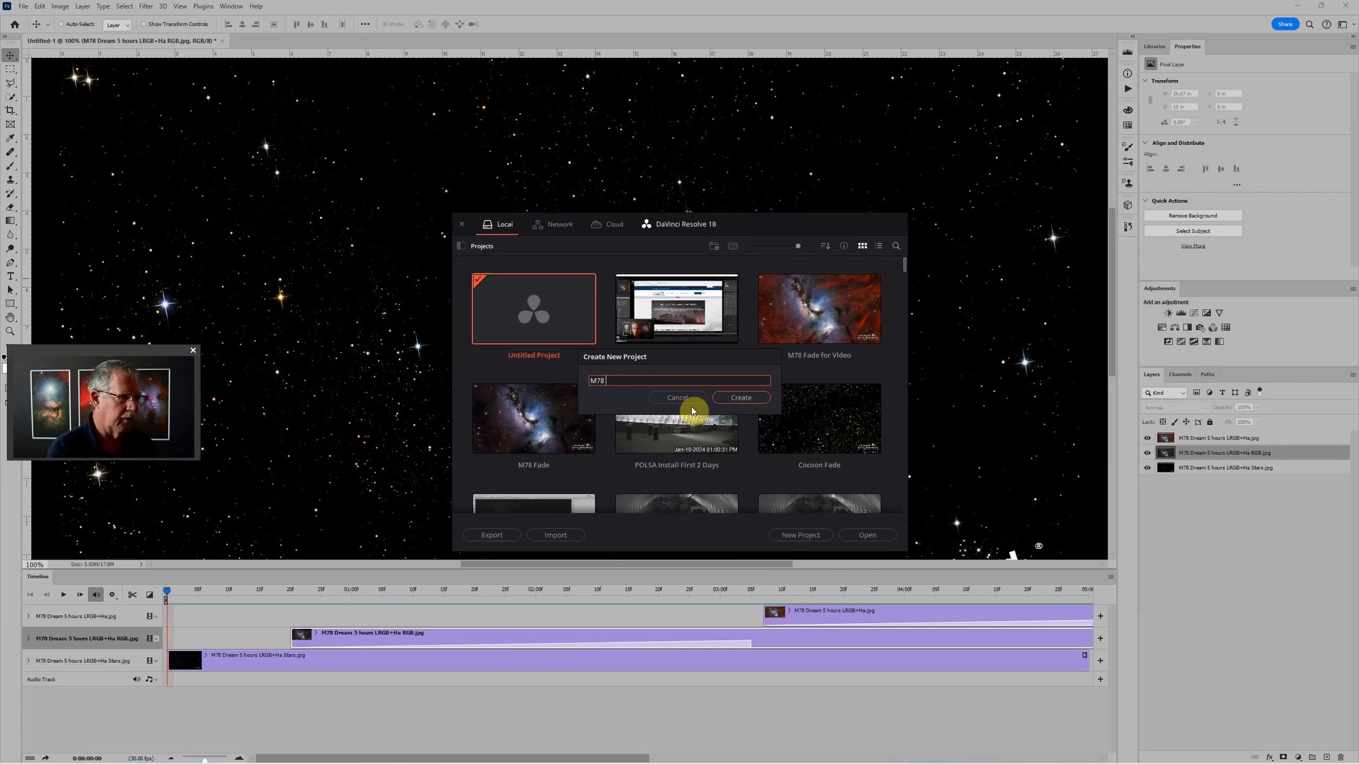
type("e Demo")
left_click(688, 399)
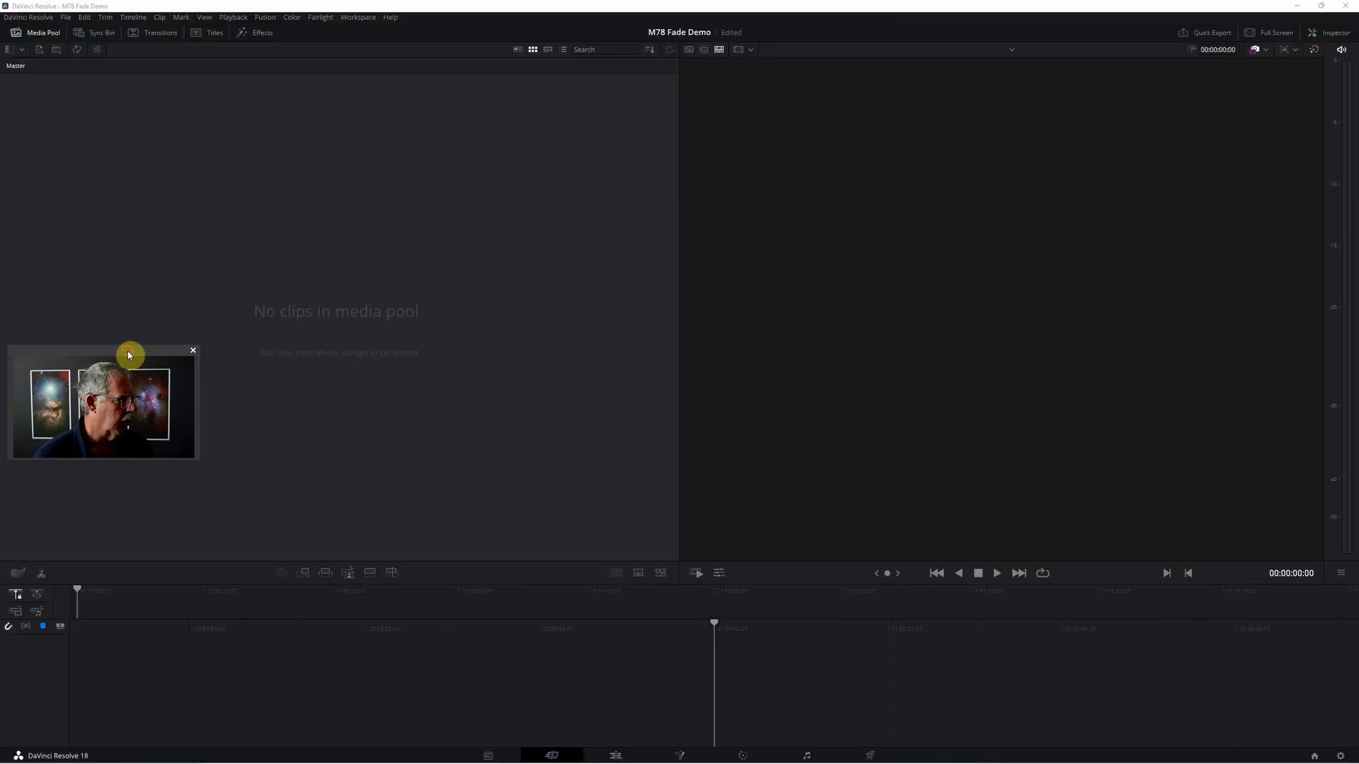
left_click_drag(130, 354, 119, 662)
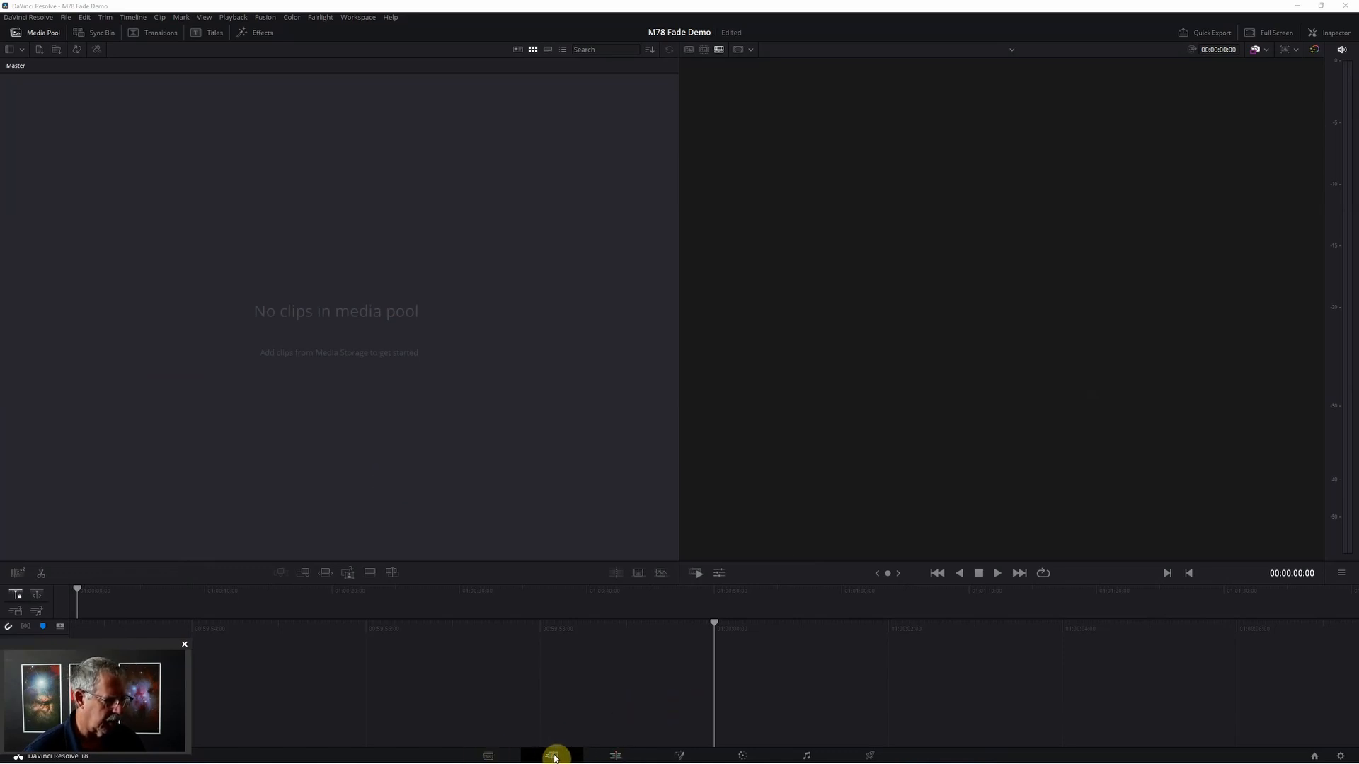
mouse_move(792, 761)
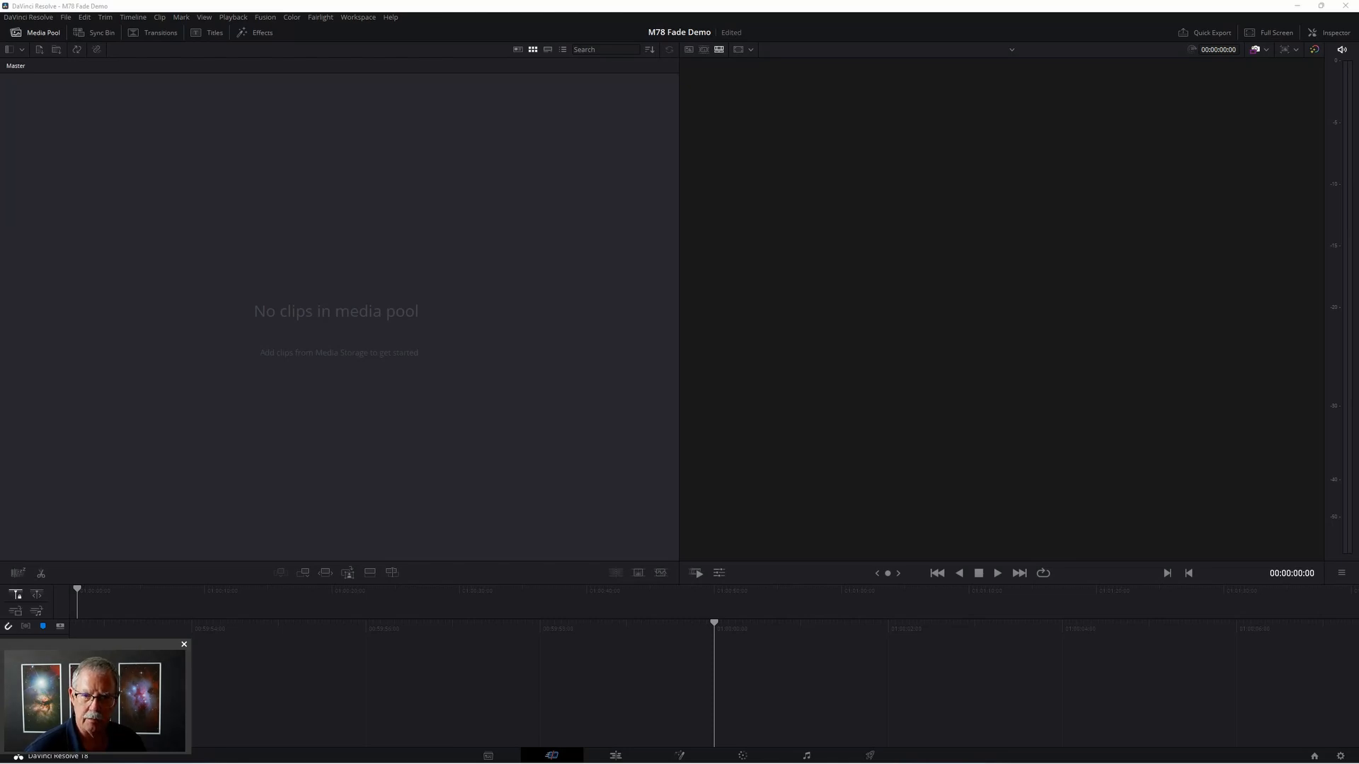
Import the M78 Dream 5 hours LRGB+Ha, RGB and Stars images from the JPEG folder into the media pool and close the folder
left_click_drag(1358, 234, 942, 234)
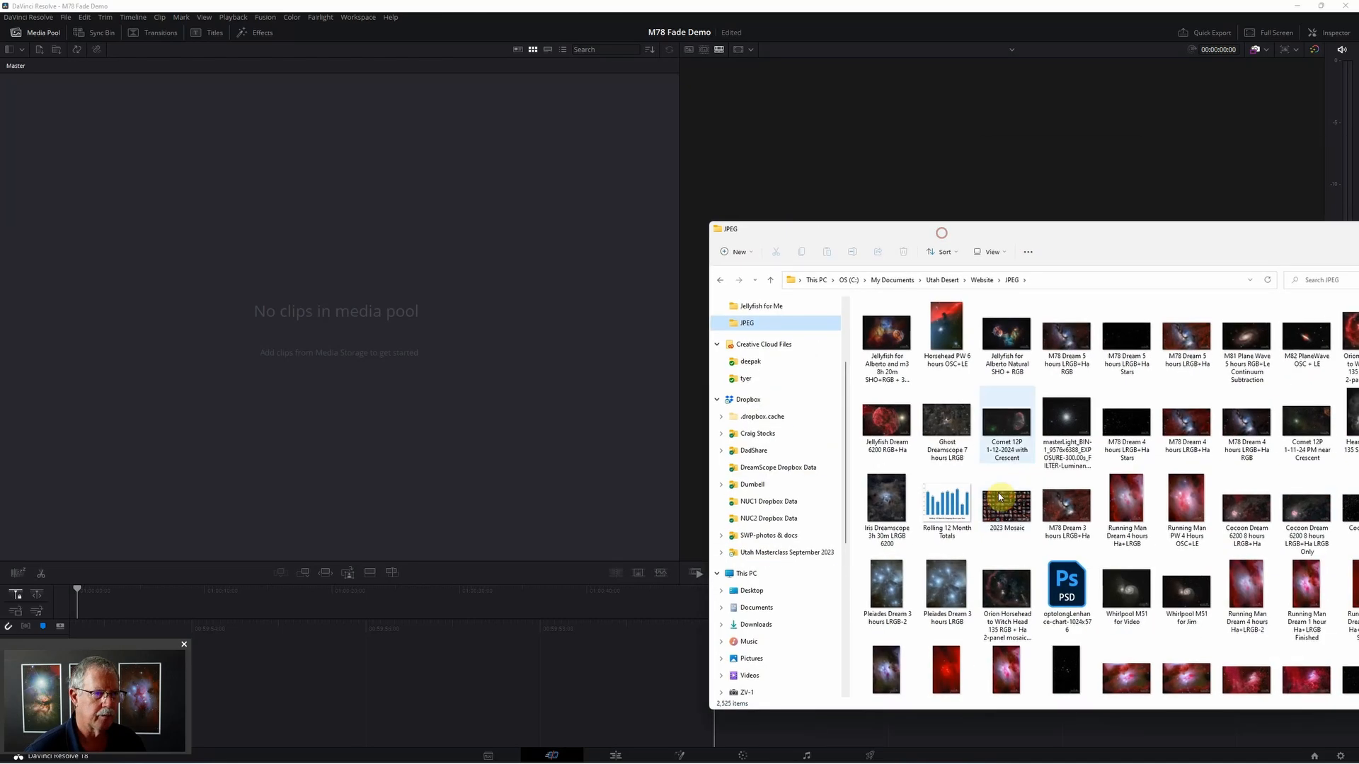
left_click(1010, 334)
left_click(1133, 367, "shift")
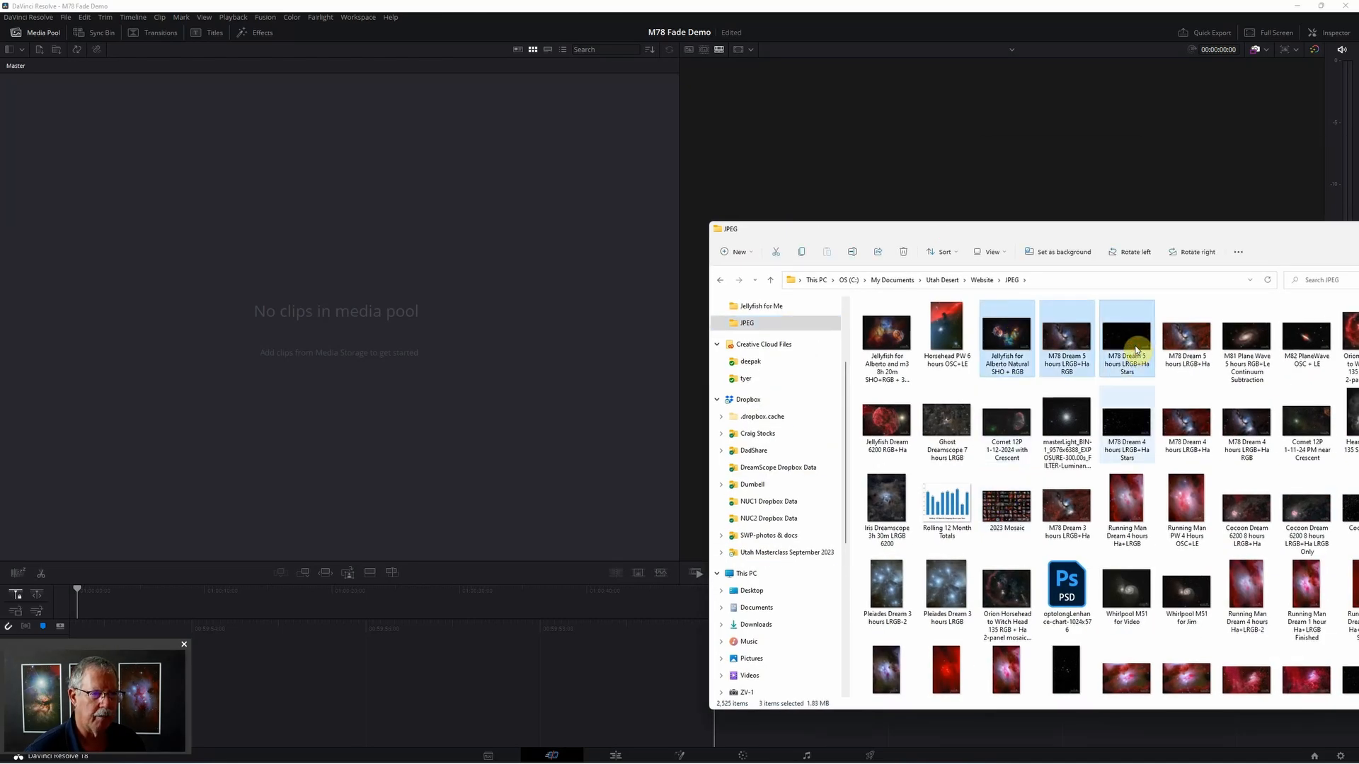
left_click(1084, 352)
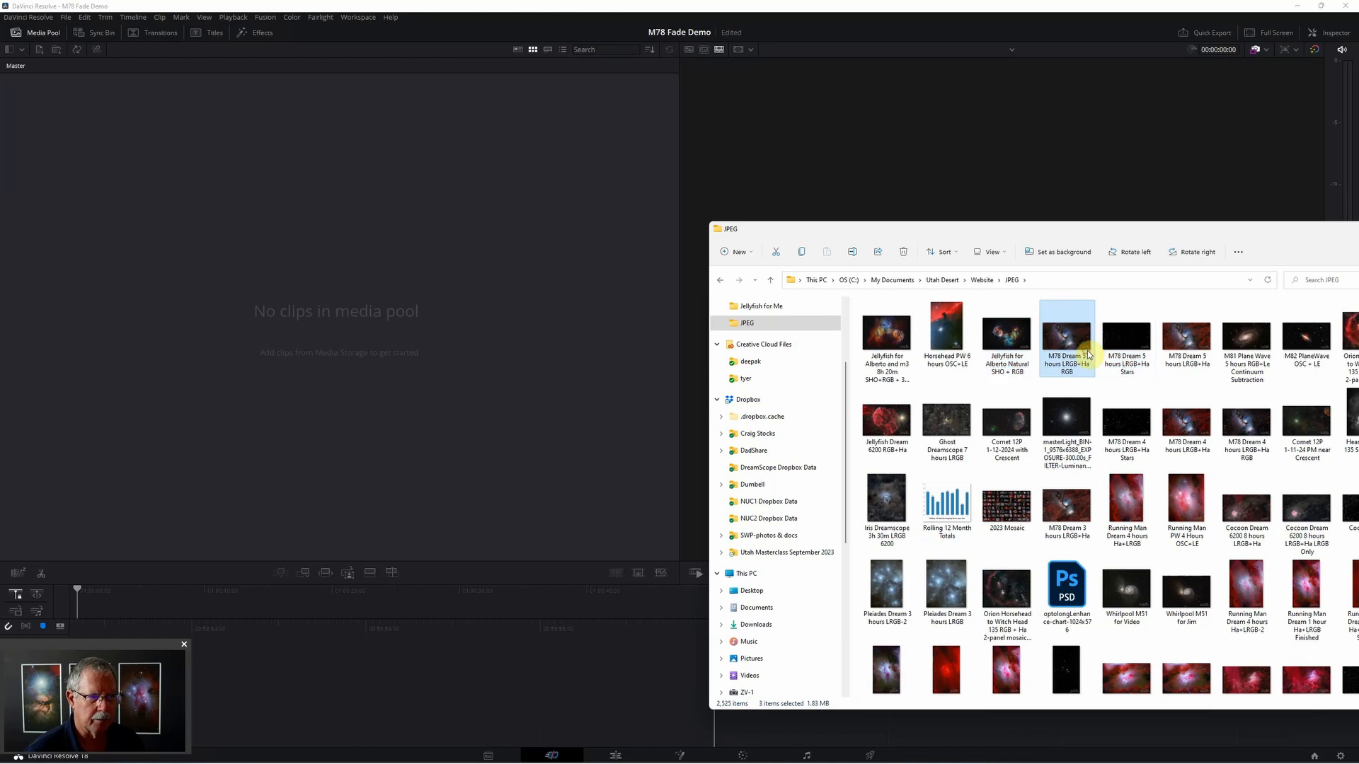
left_click(1186, 337, "shift")
left_click_drag(1084, 339, 283, 225)
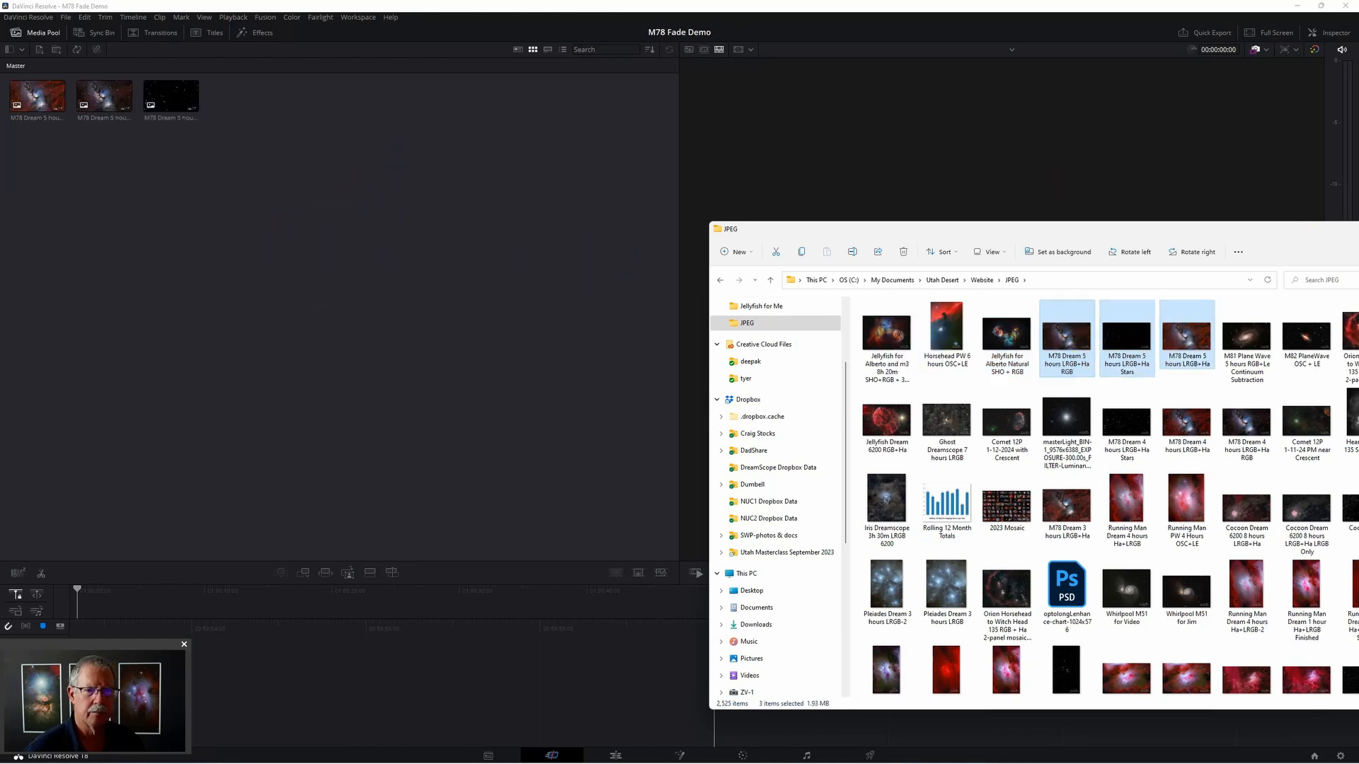
key("alt+F4")
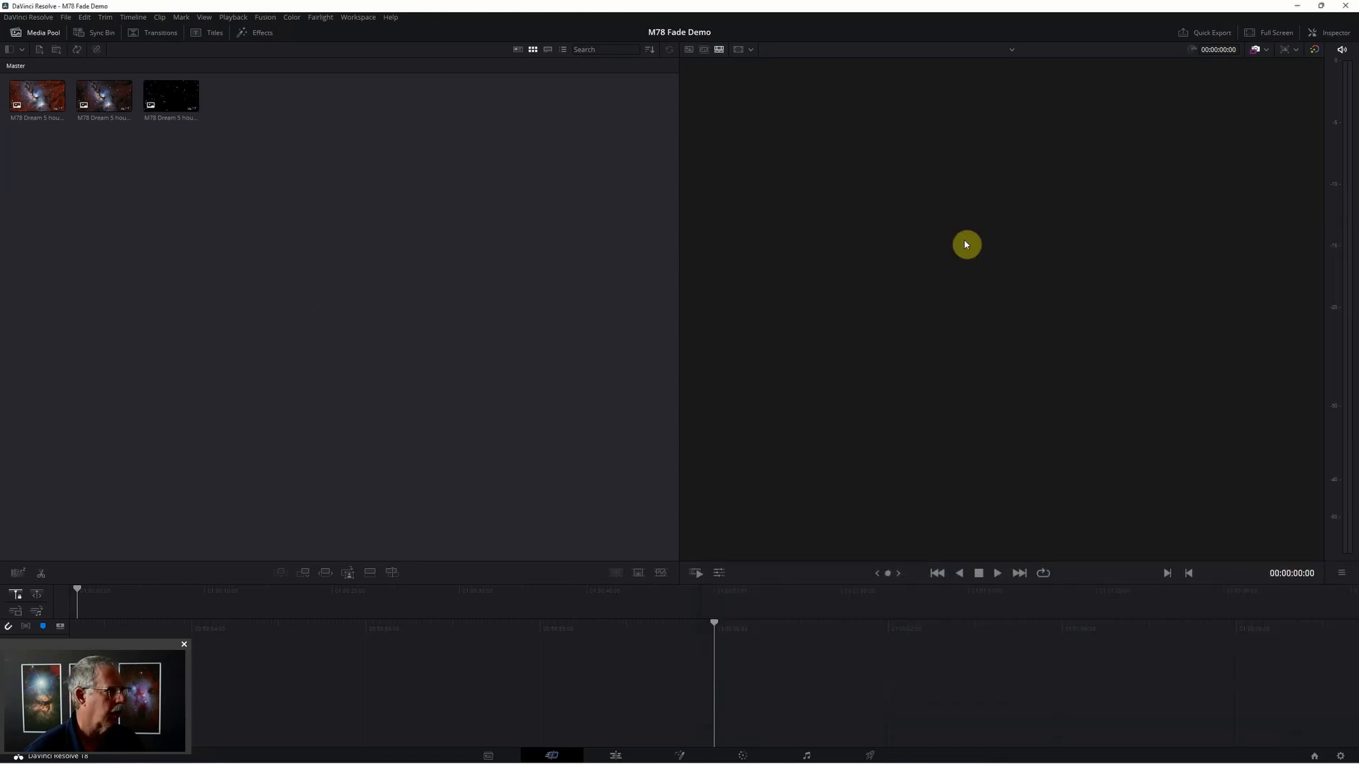
Switch to the Edit page, place the stars image at the start of a new timeline and extend it to about 16.5 seconds
left_click(29, 98)
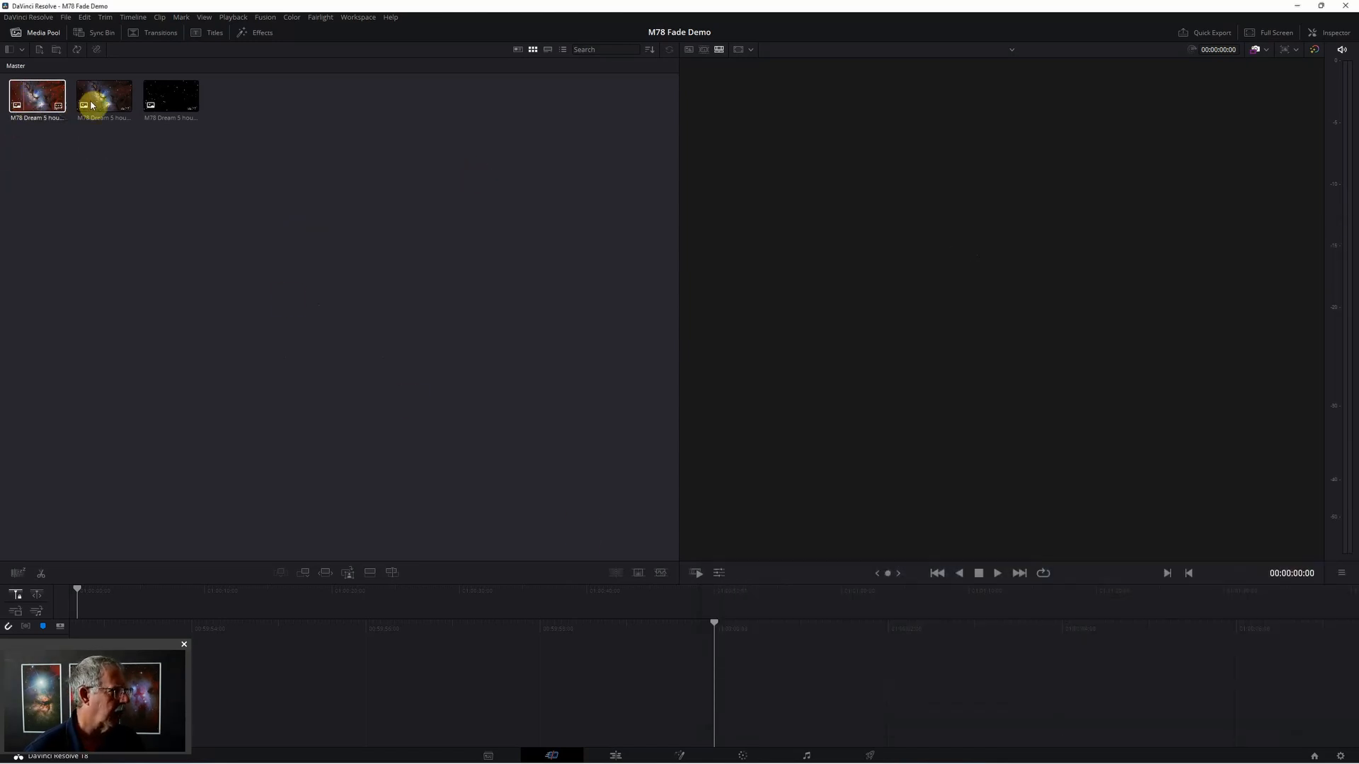
left_click(196, 109)
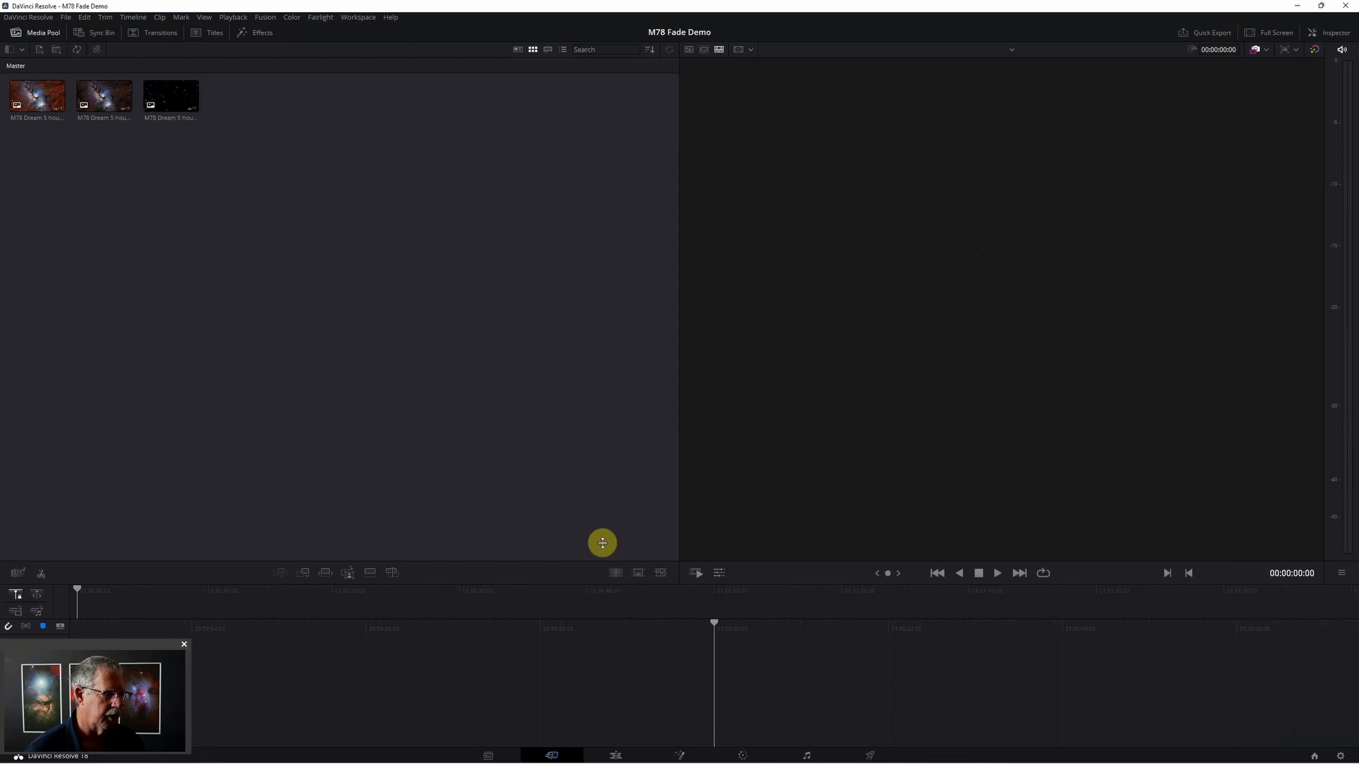
left_click(616, 754)
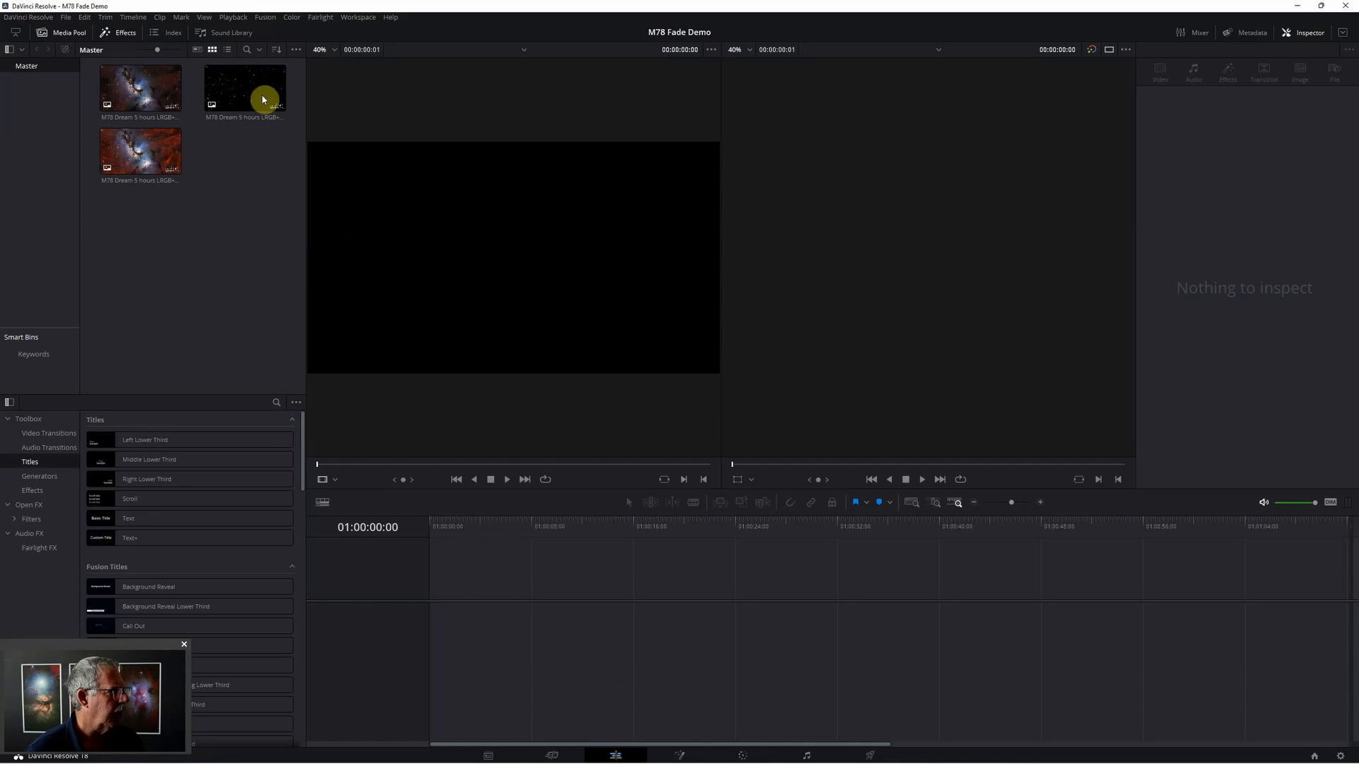
left_click(262, 92)
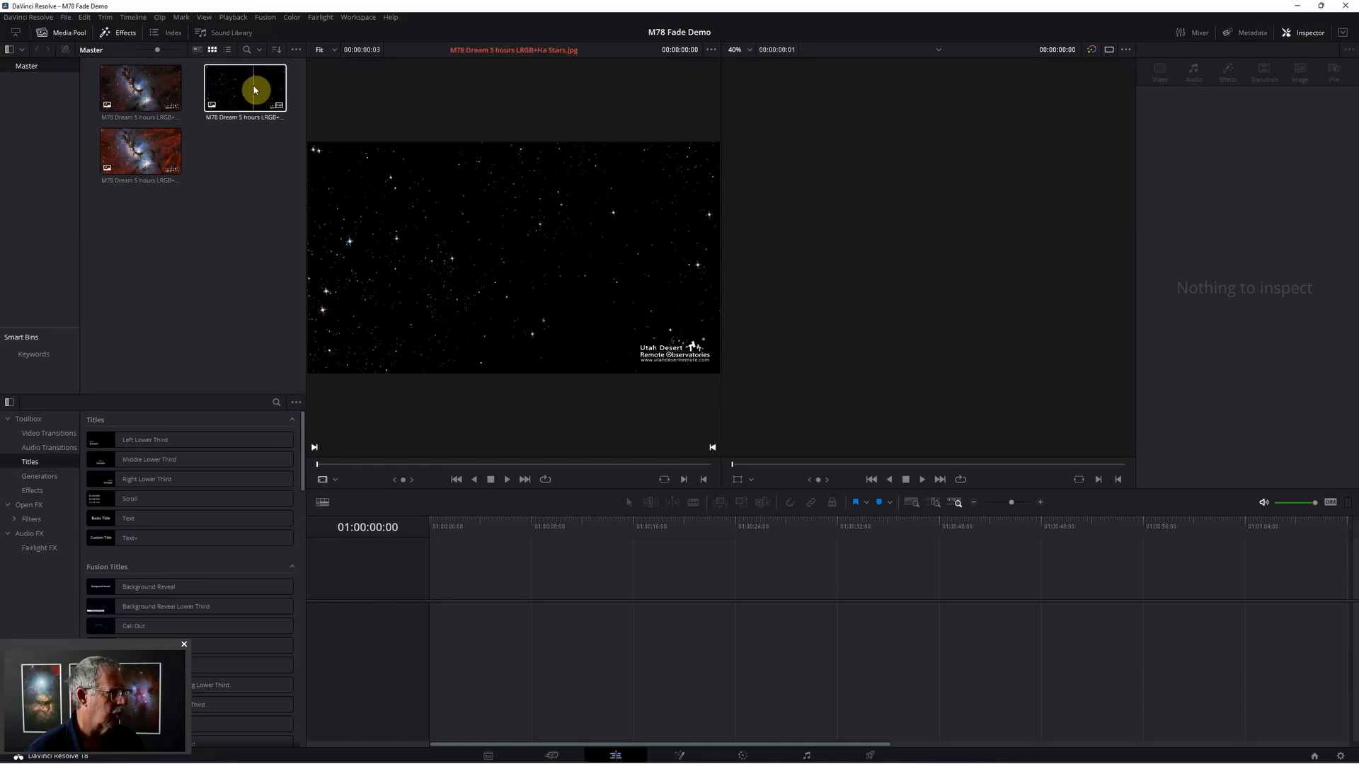
left_click_drag(254, 88, 453, 633)
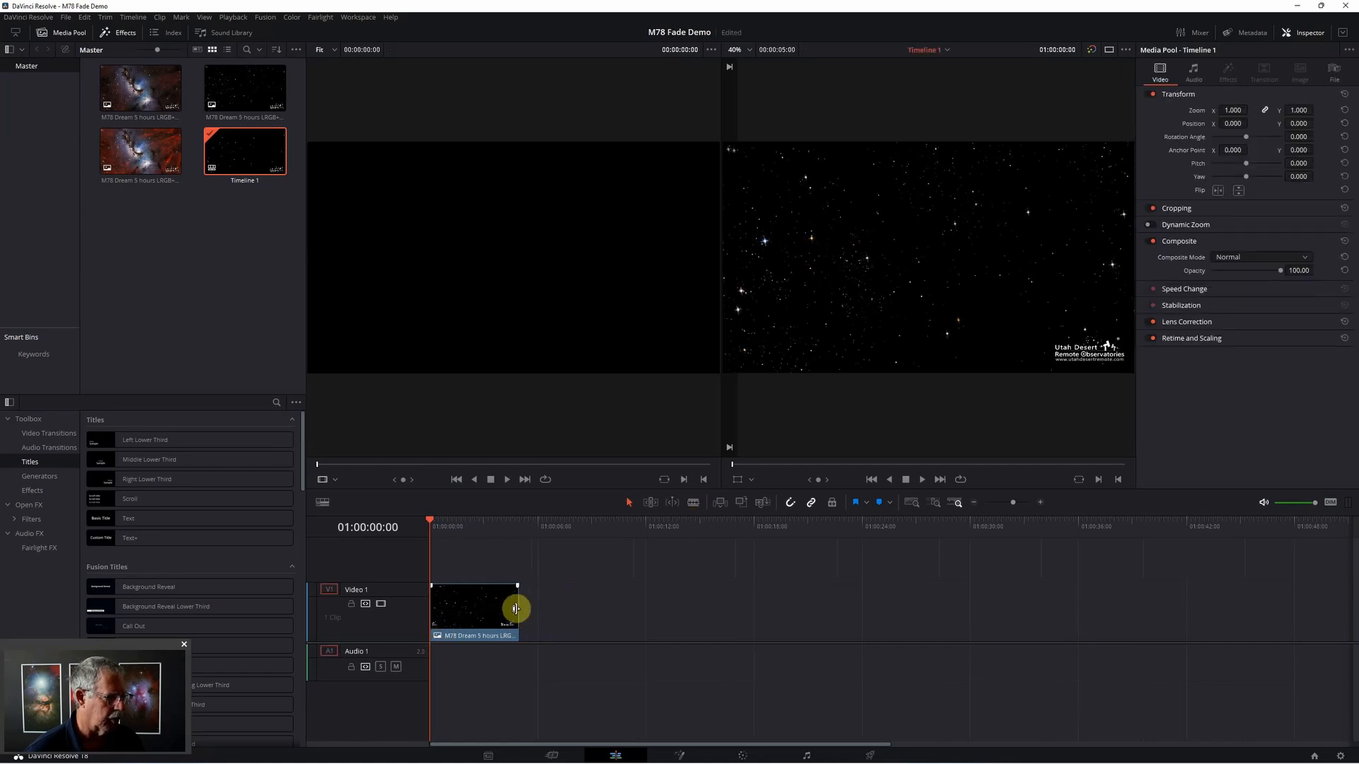
left_click_drag(516, 609, 725, 620)
Place the RGB image on a second video track above the stars clip, extend it to about 26 seconds and give it a long fade-in
left_click_drag(149, 90, 528, 575)
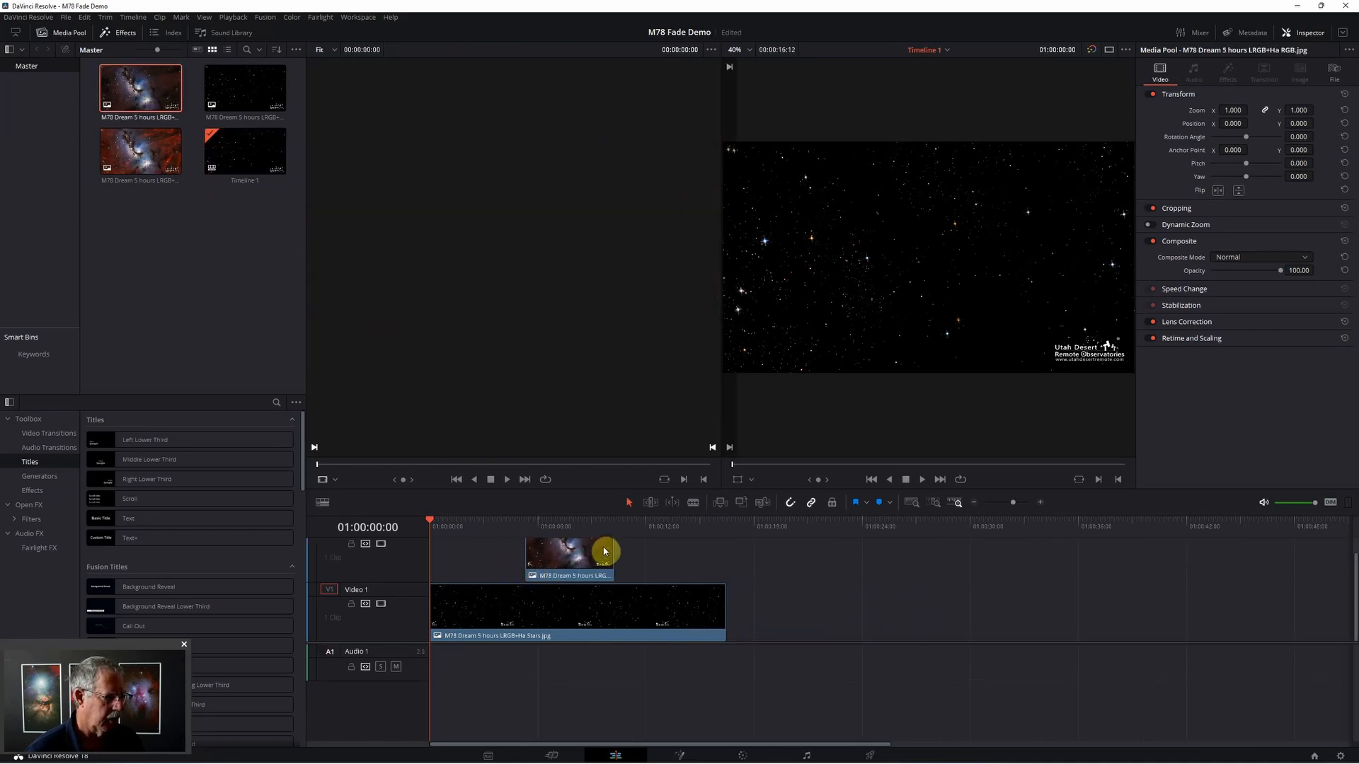
left_click_drag(615, 552, 902, 571)
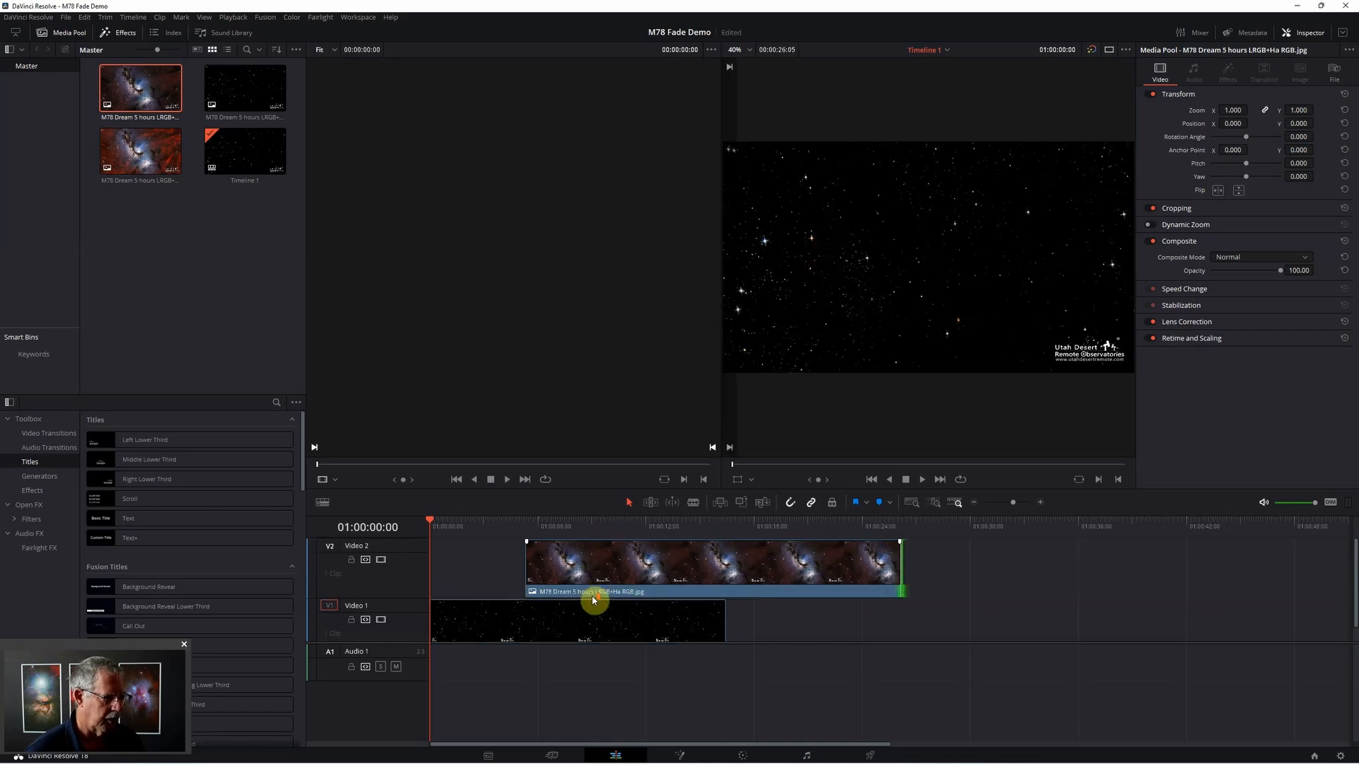
left_click(570, 556)
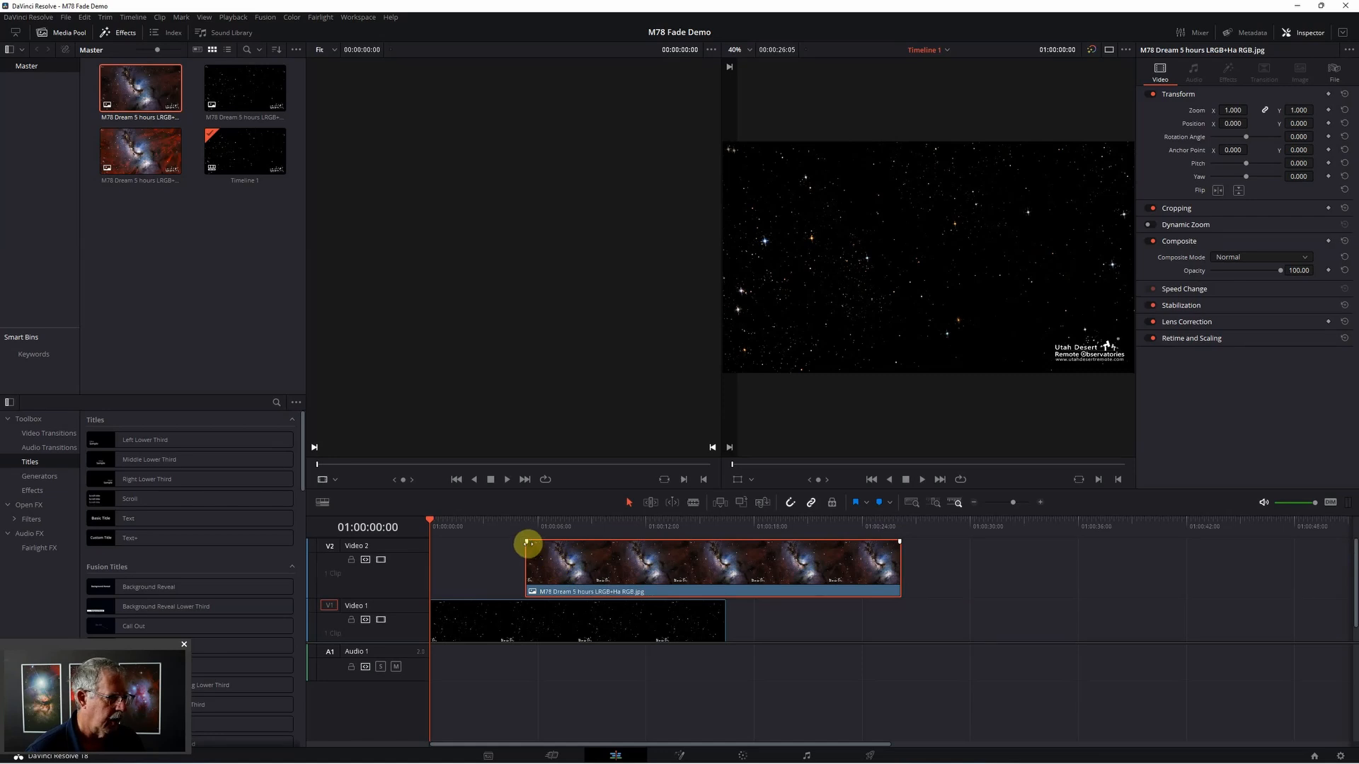
left_click_drag(526, 543, 697, 573)
Move the RGB clip earlier so it starts at about 1 second, and play the timeline to check the fade
key("space")
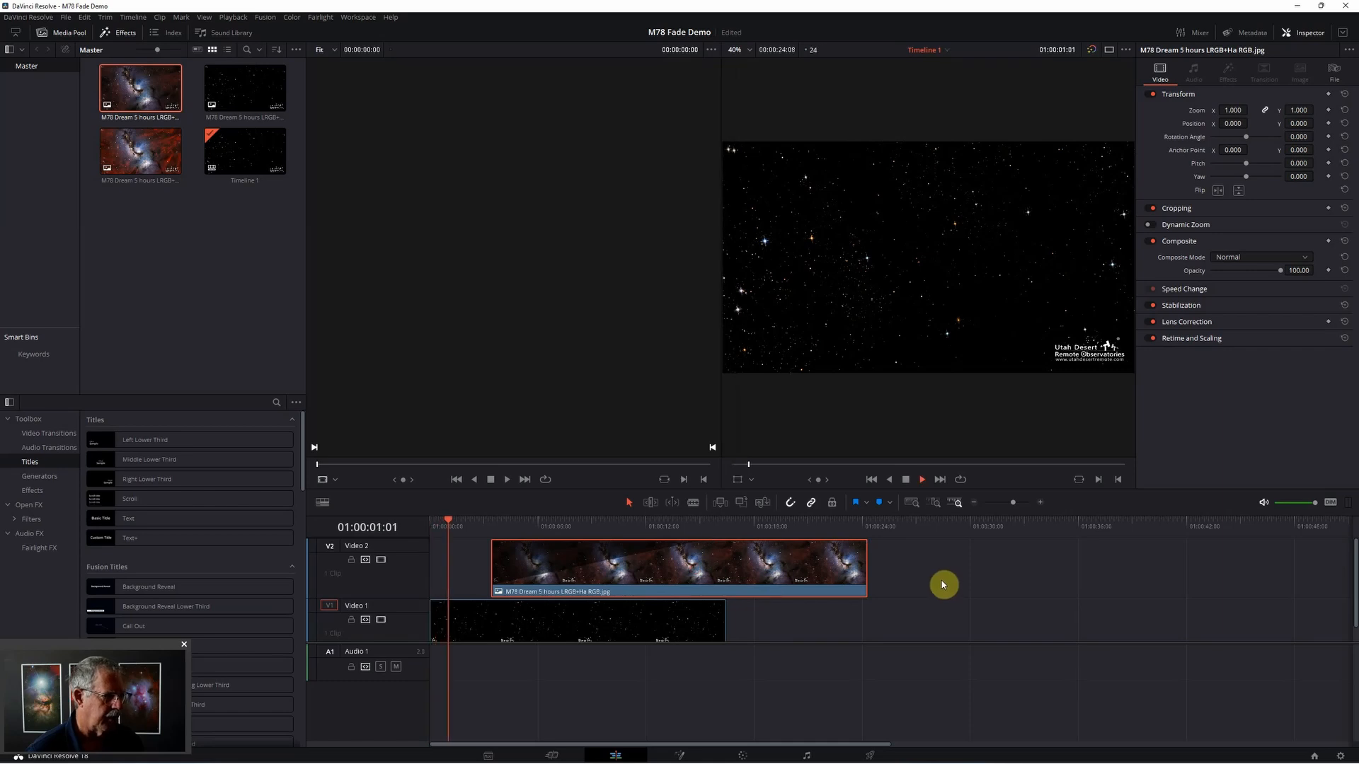
left_click_drag(686, 581, 654, 577)
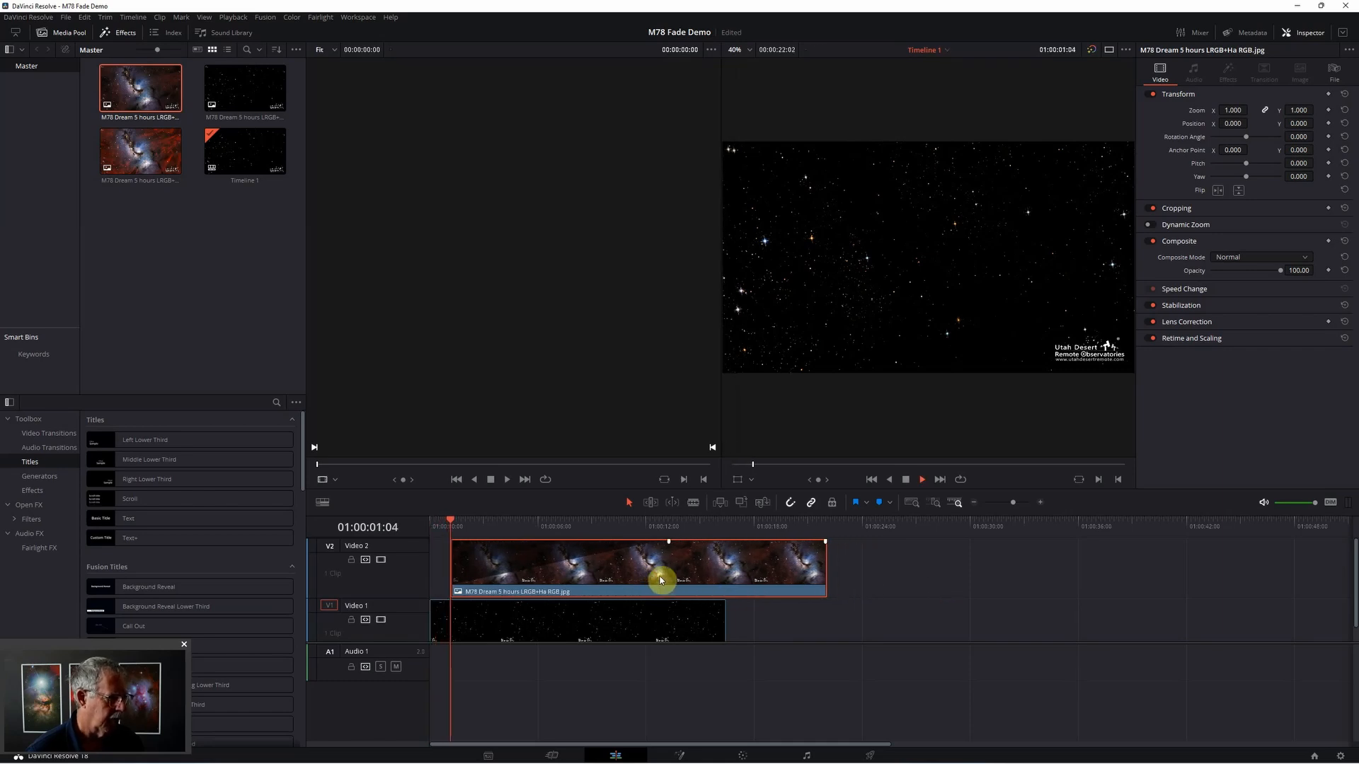
key("space")
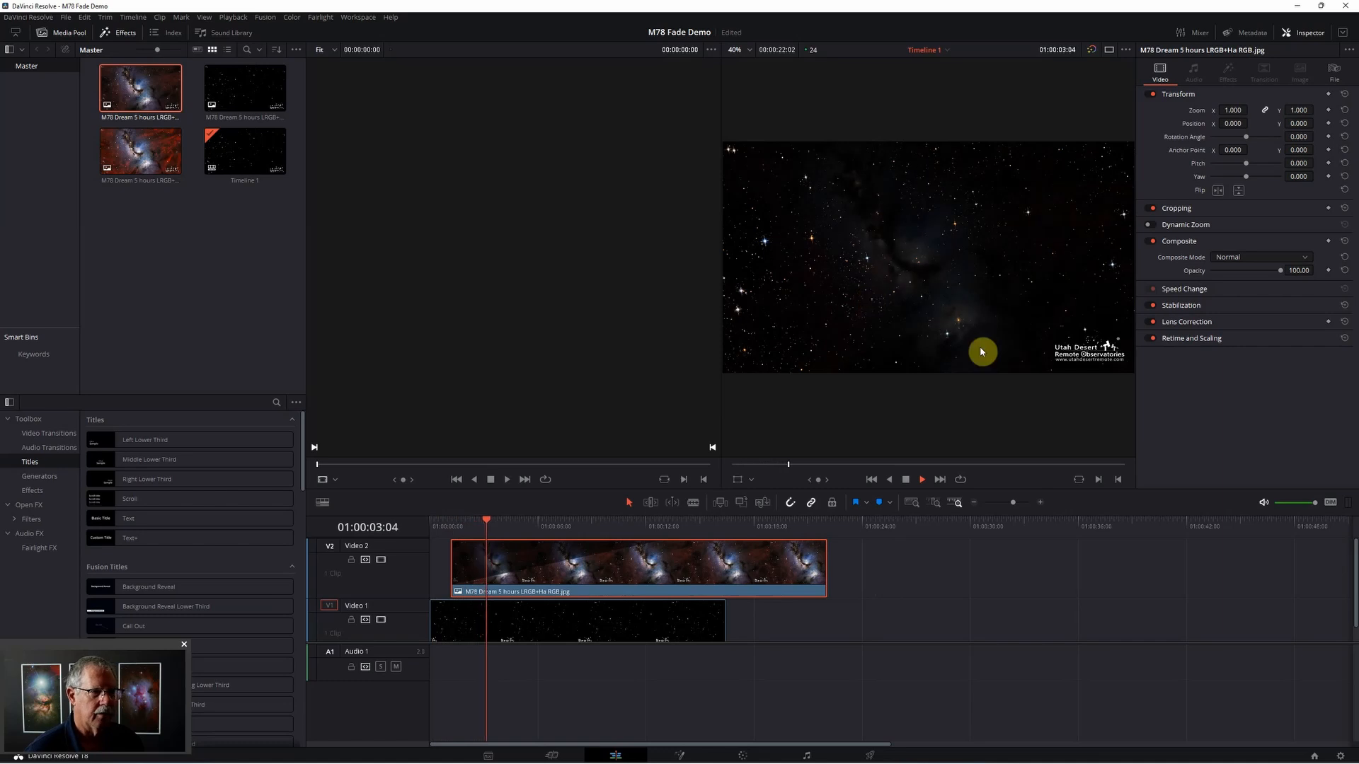
key("space")
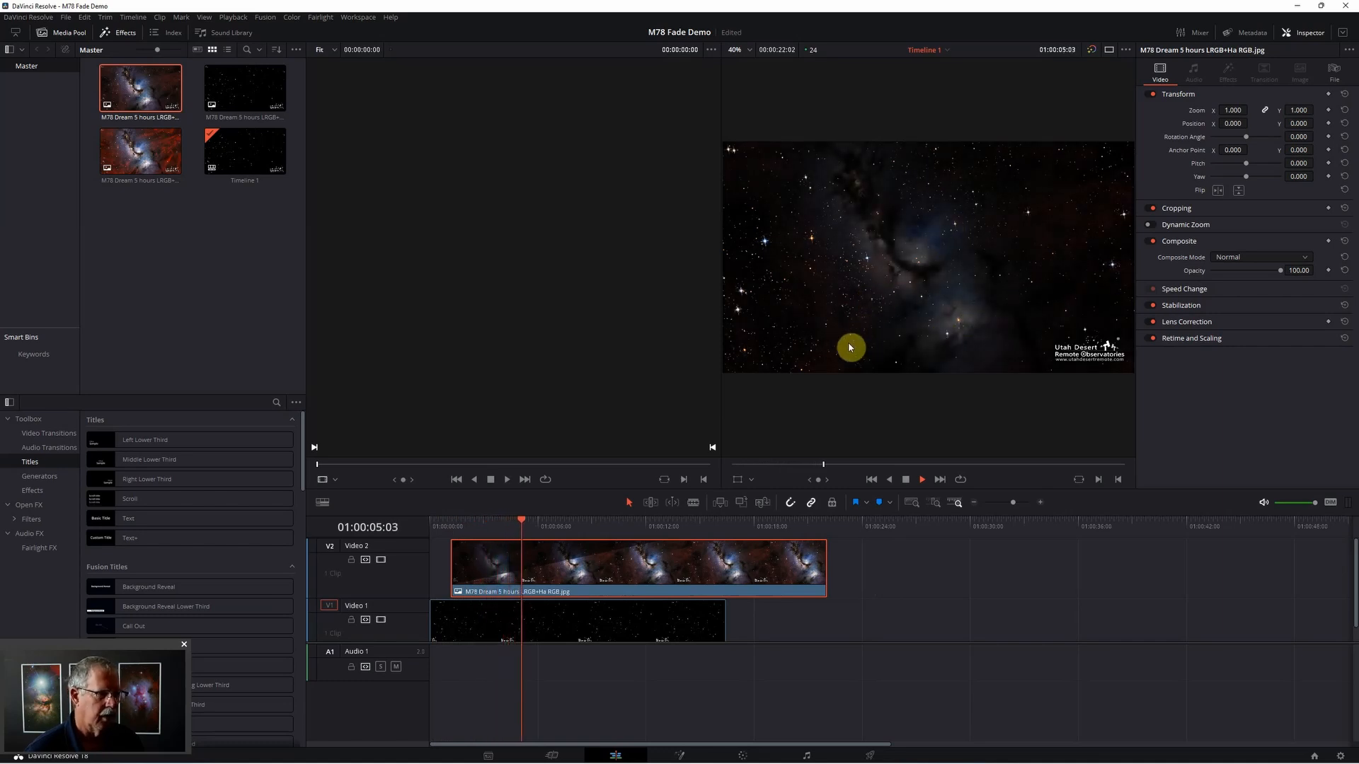
Shorten the RGB clip's fade-in to about 8 seconds and play the timeline from the start
left_click_drag(670, 542, 434, 533)
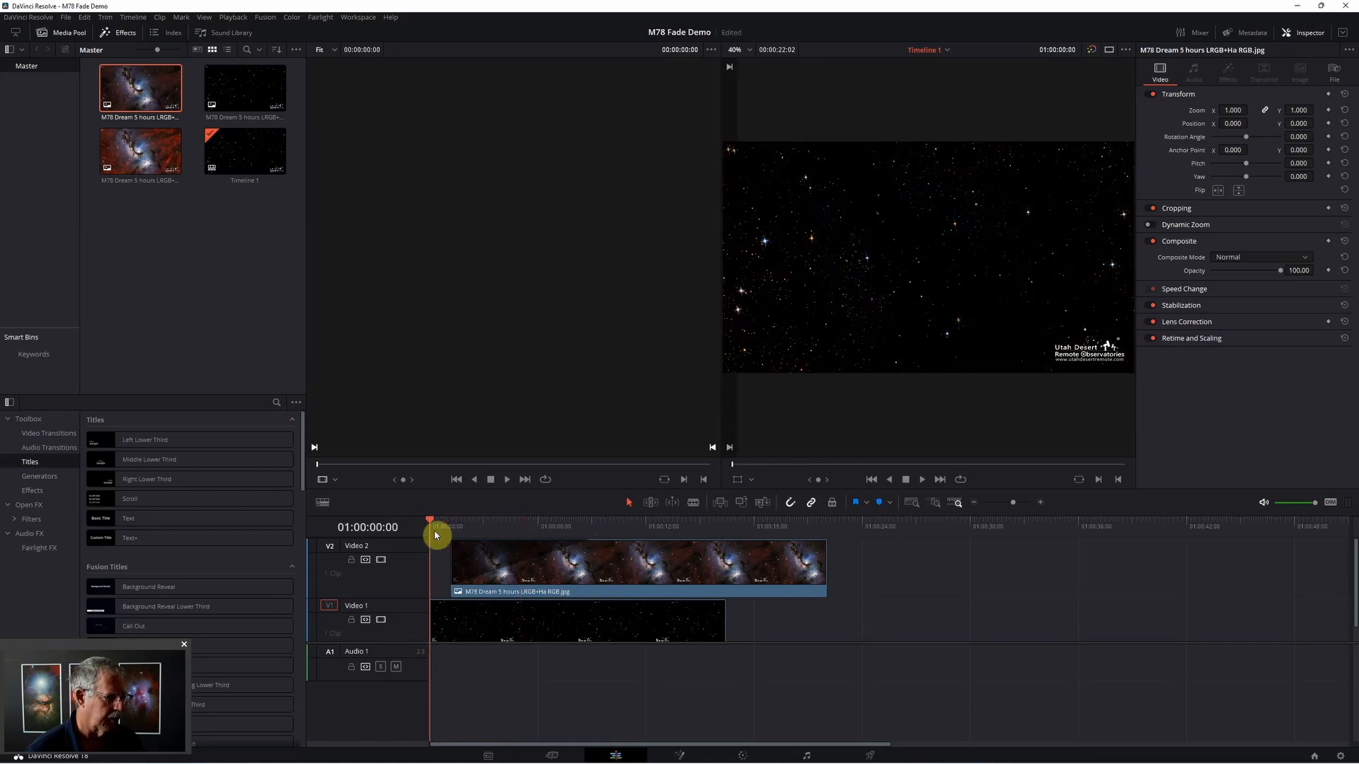
key("space")
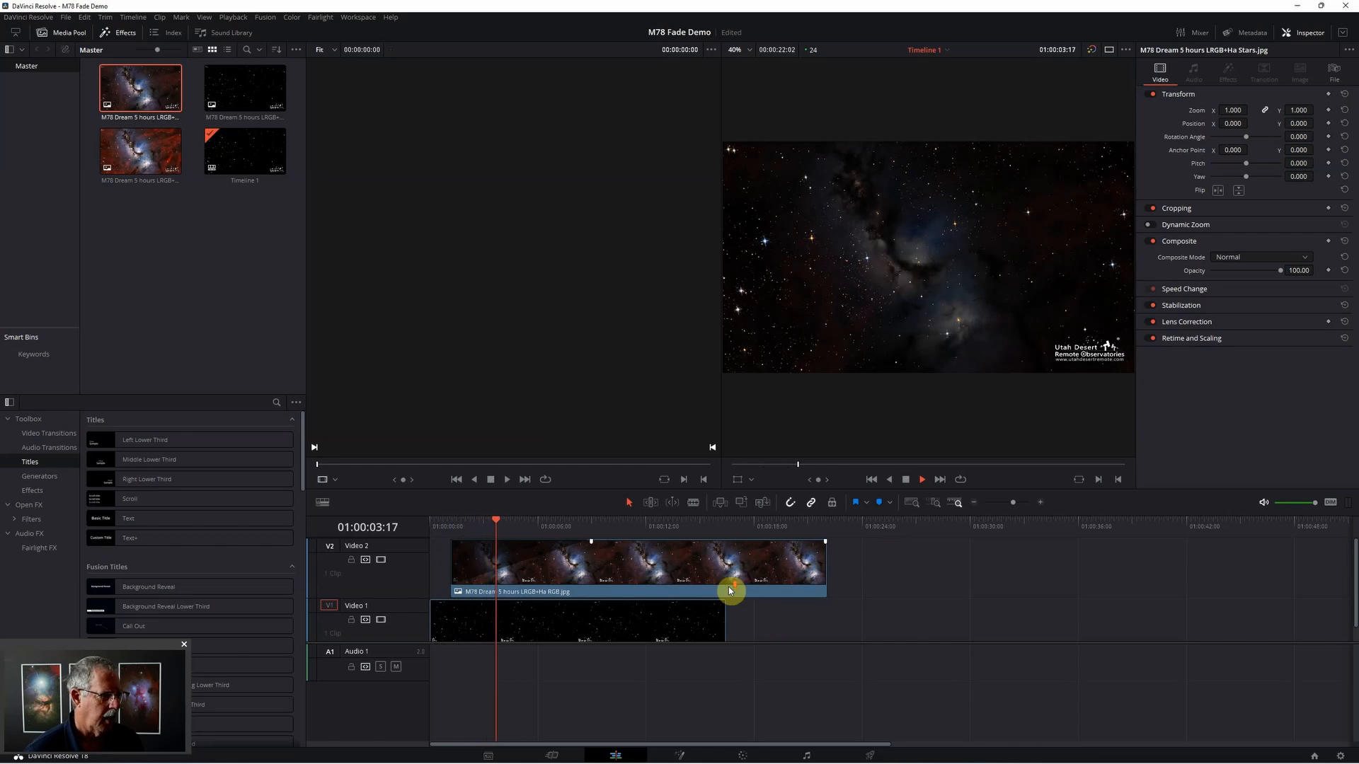
key("space")
Add the LRGB+Ha image on a third video track from about 11 to 25 seconds with a fade-in of about 8 seconds, and preview it
left_click(157, 164)
left_click_drag(157, 164, 646, 530)
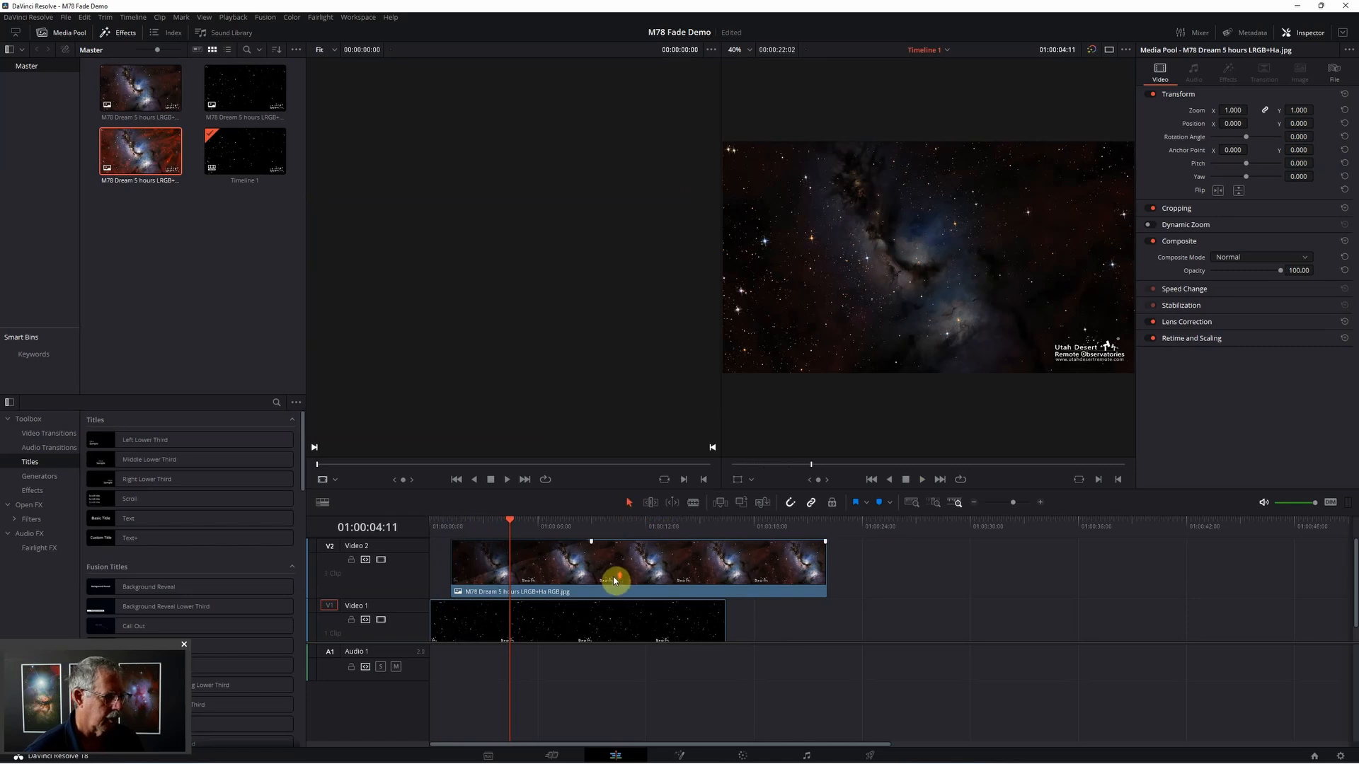
left_click(149, 145)
left_click_drag(149, 145, 608, 553)
left_click_drag(715, 566, 880, 564)
left_click_drag(628, 540, 770, 562)
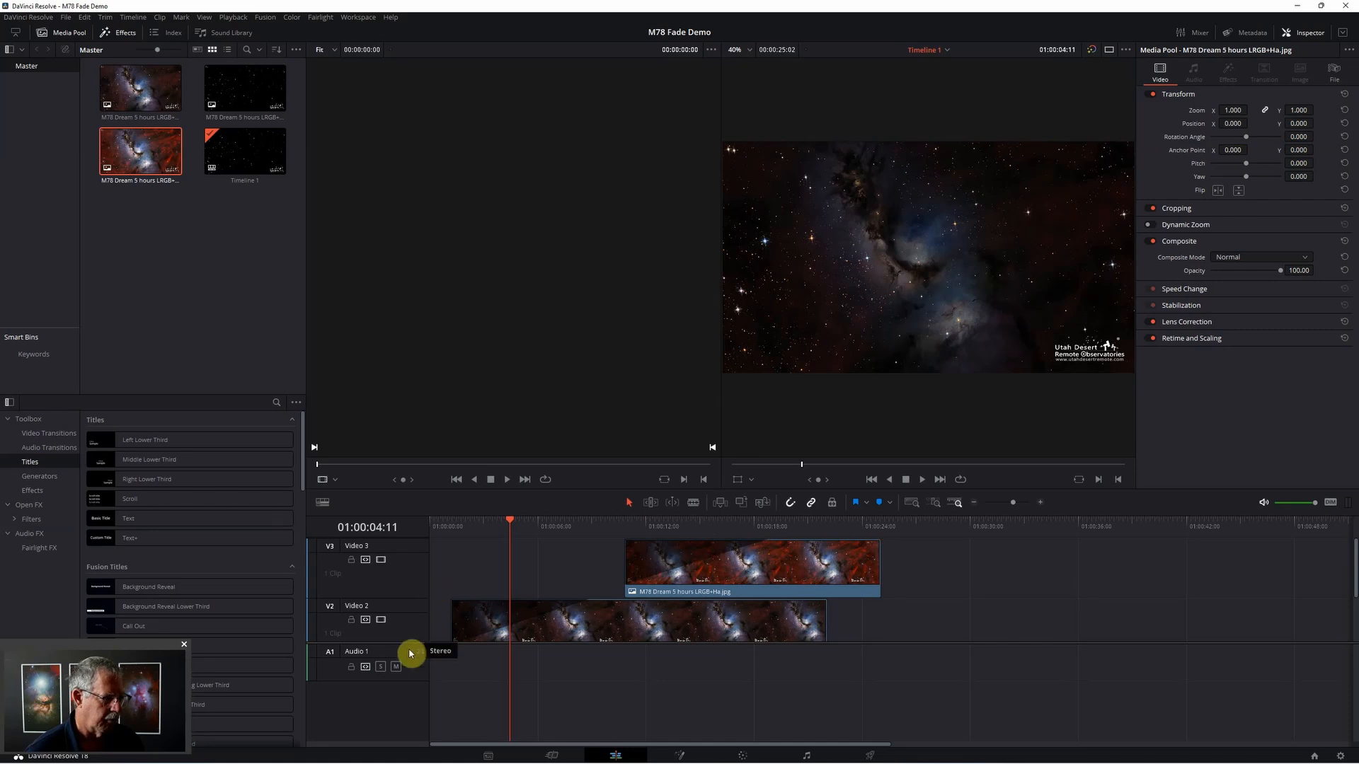
key("space")
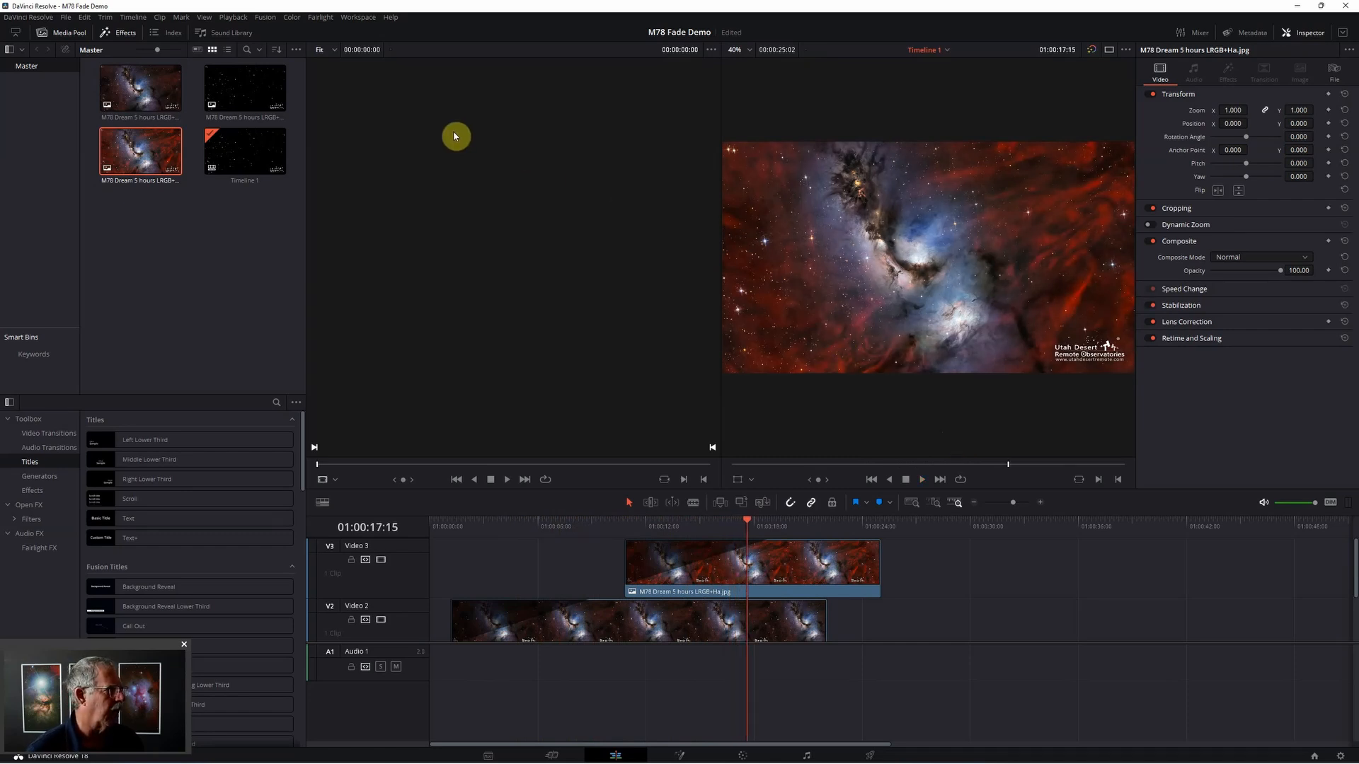
Switch to the Deliver page and set the Video folder under Utah Desert as the render location for M78 Fade Demo
left_click(871, 758)
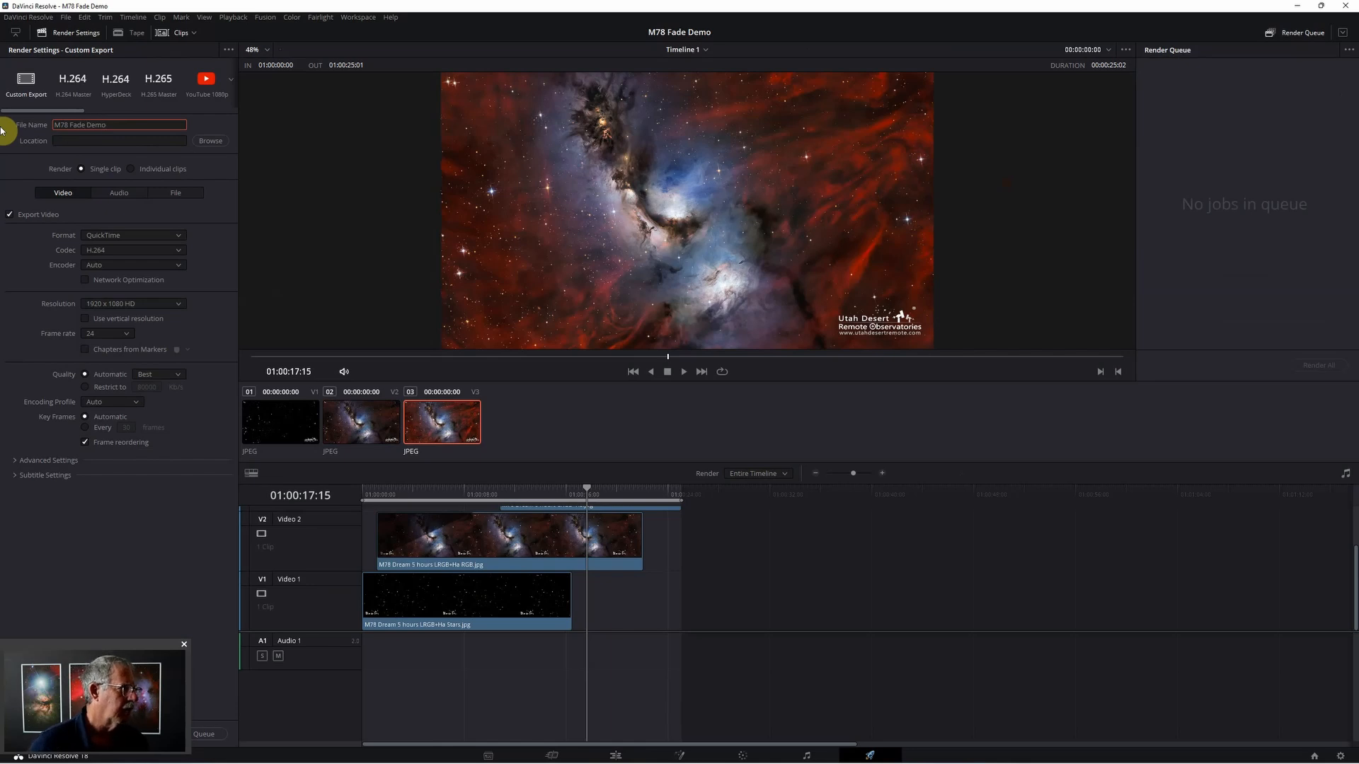
left_click(203, 141)
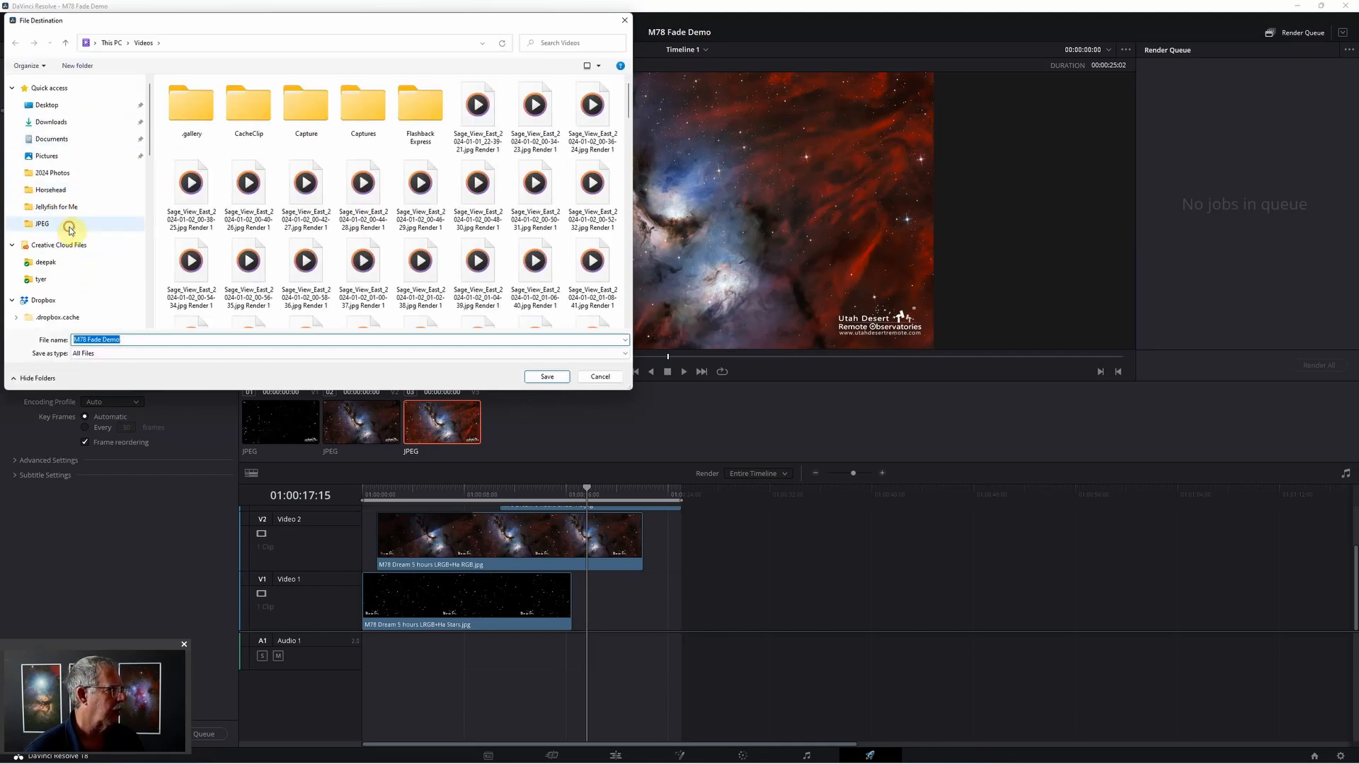
left_click(70, 226)
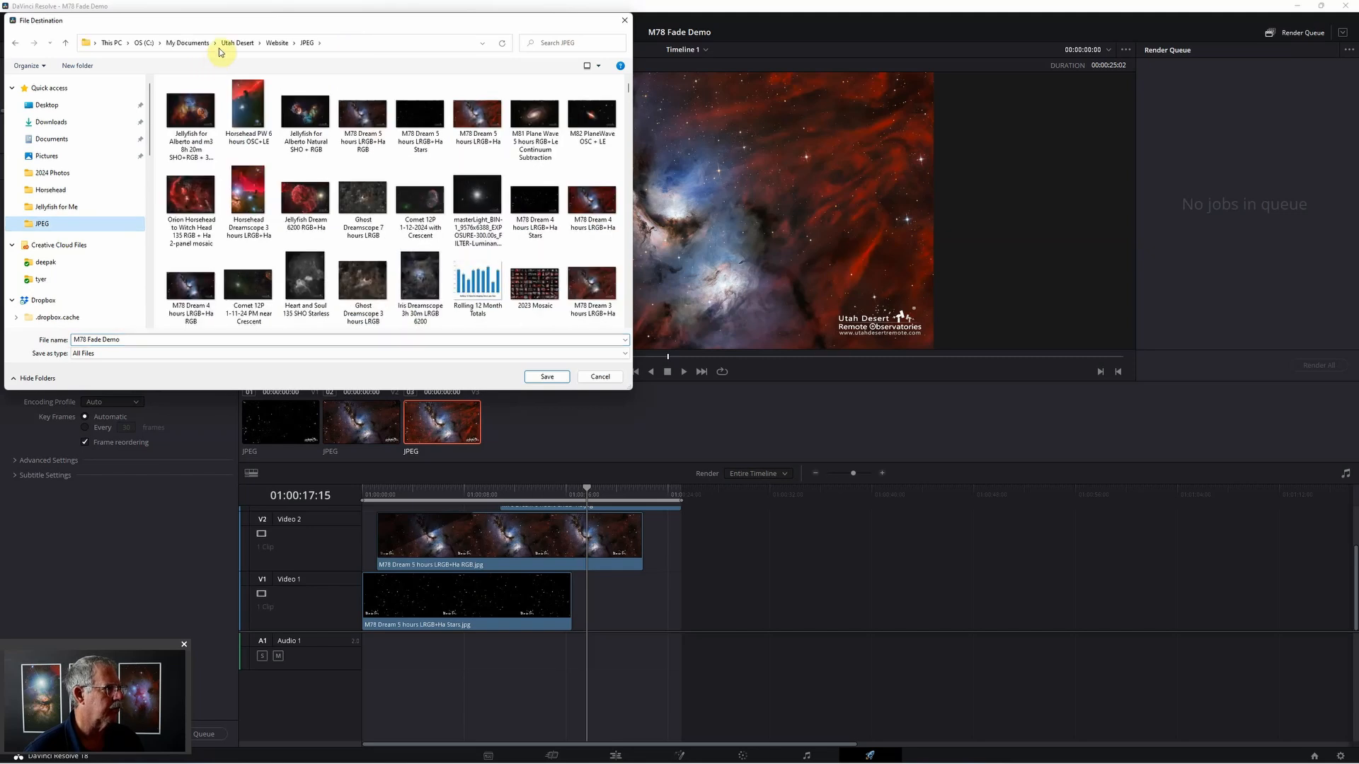
left_click(259, 43)
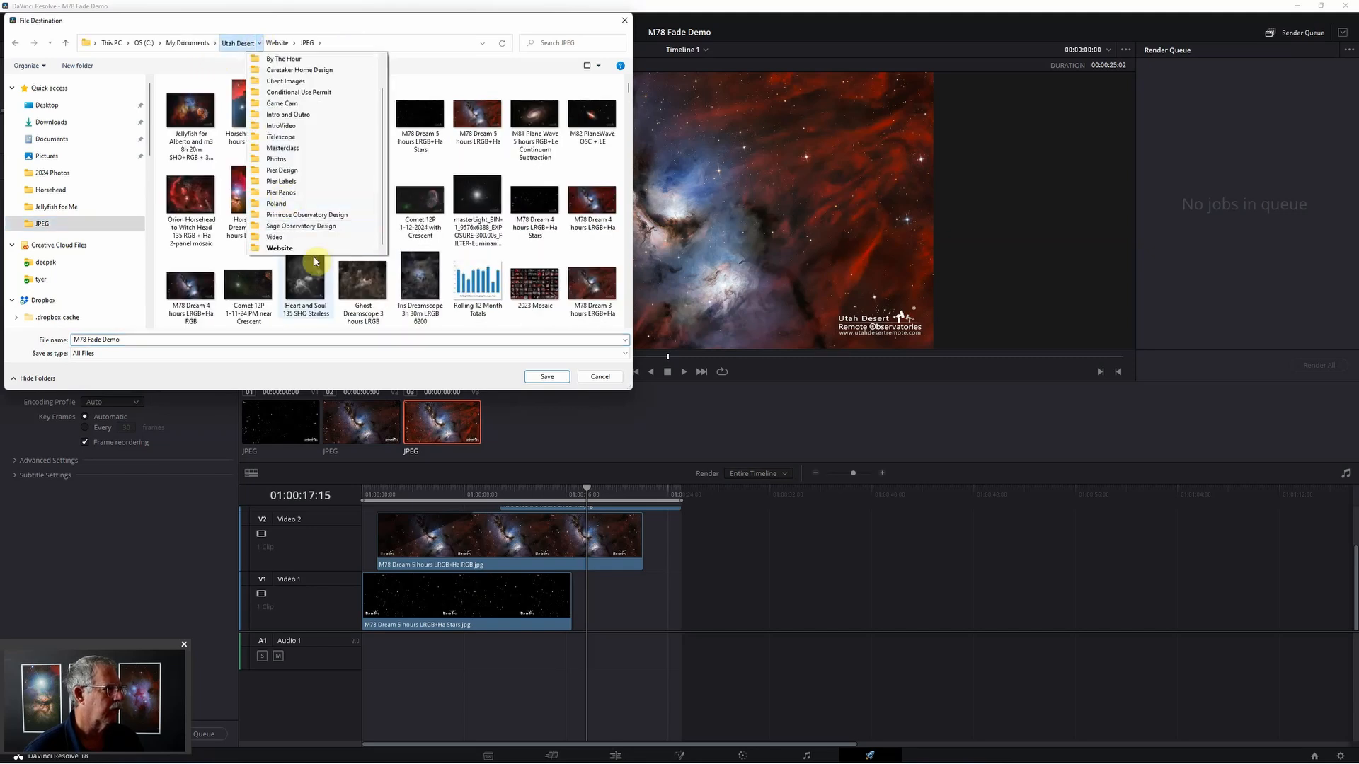
left_click(481, 340)
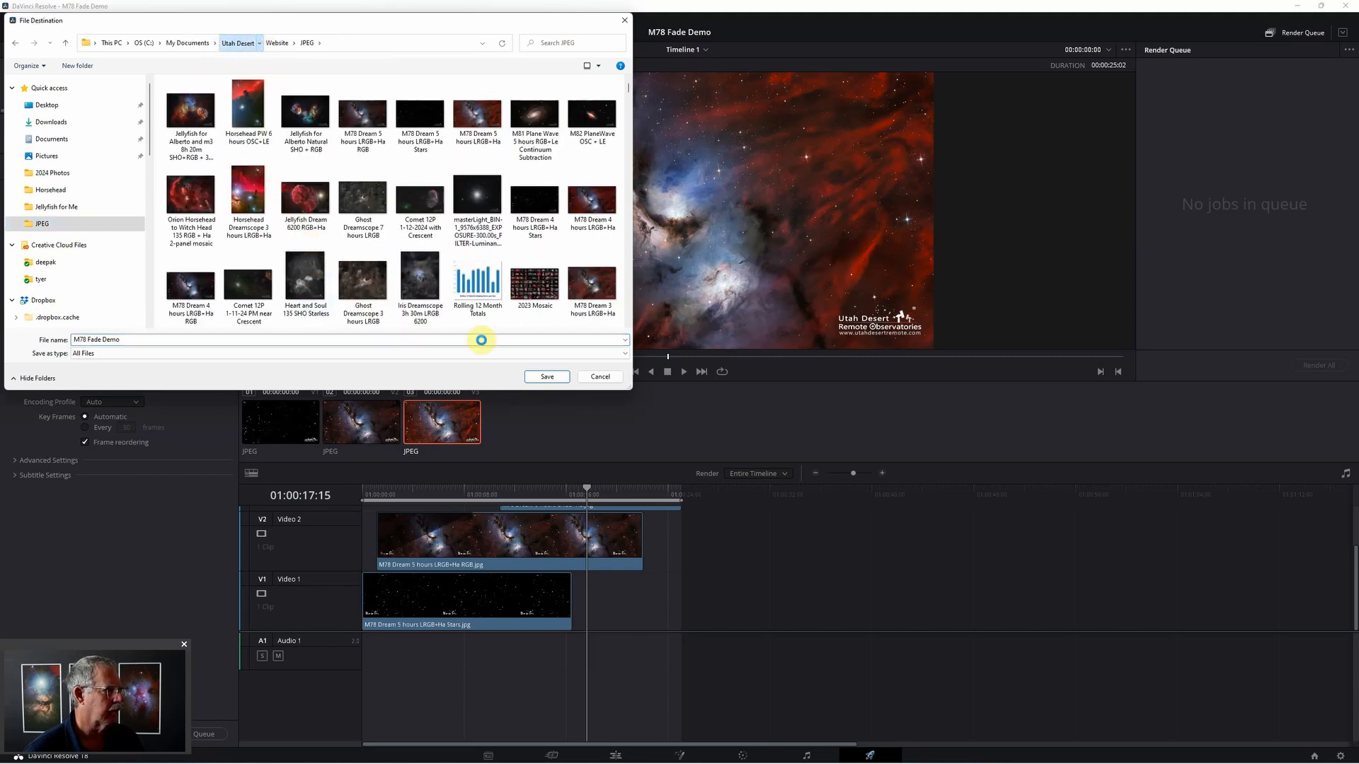
left_click(553, 377)
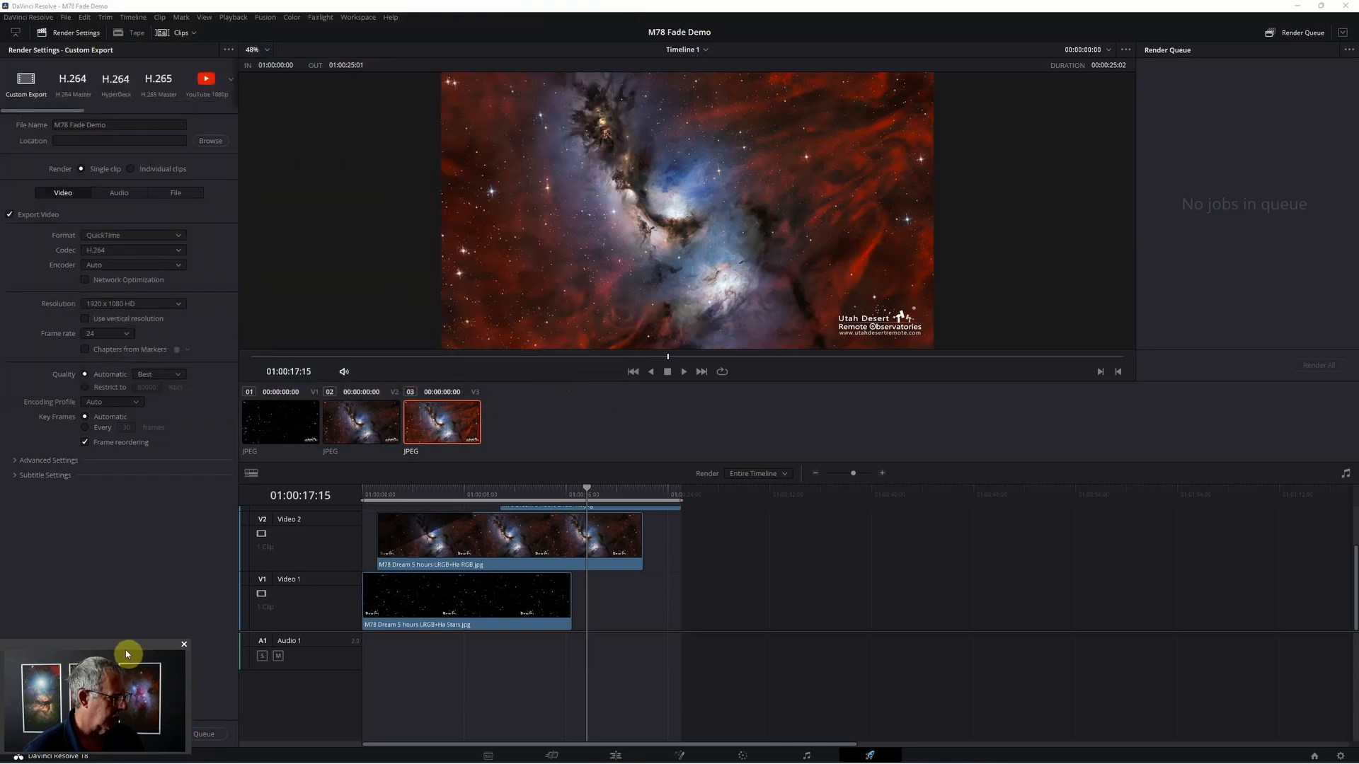
Move the webcam window clear of the render settings, add the M78 Fade Demo job to the render queue and render it
left_click_drag(125, 650, 119, 548)
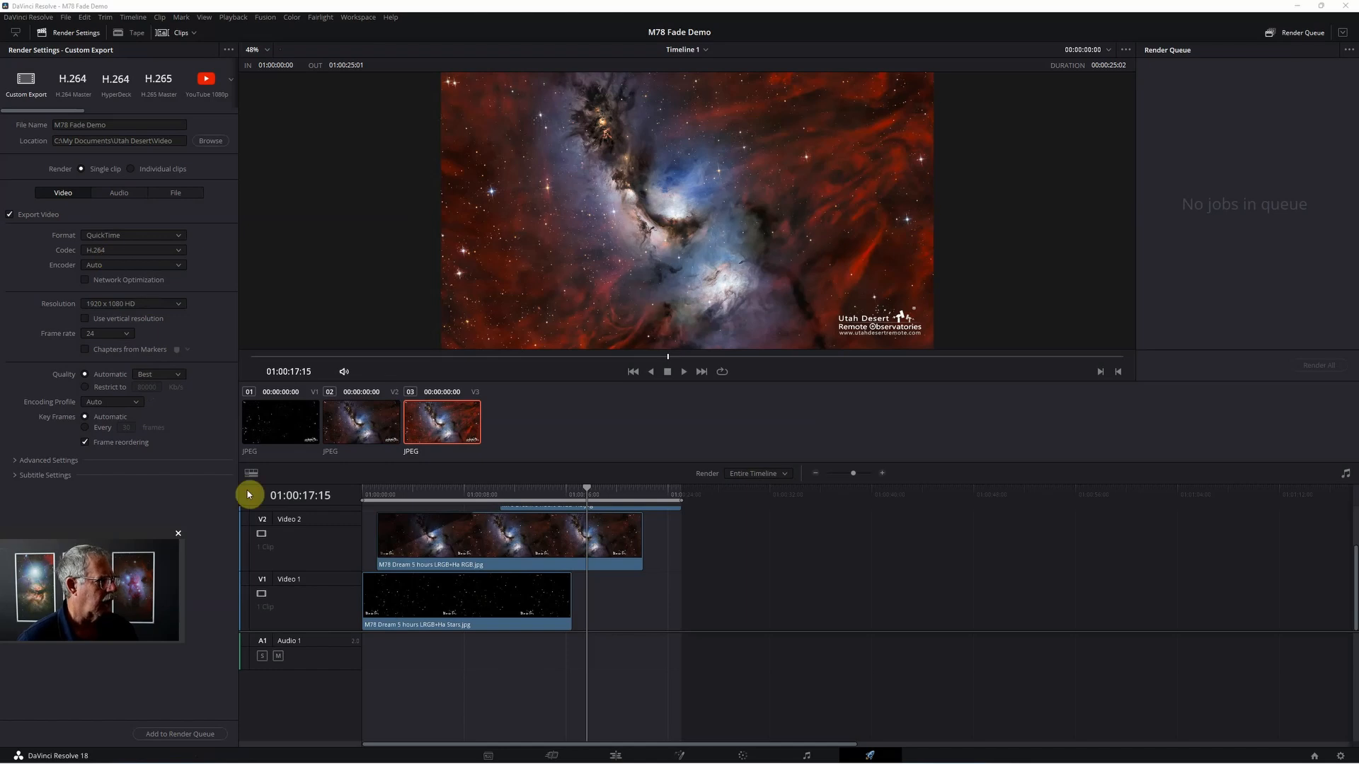
left_click(168, 736)
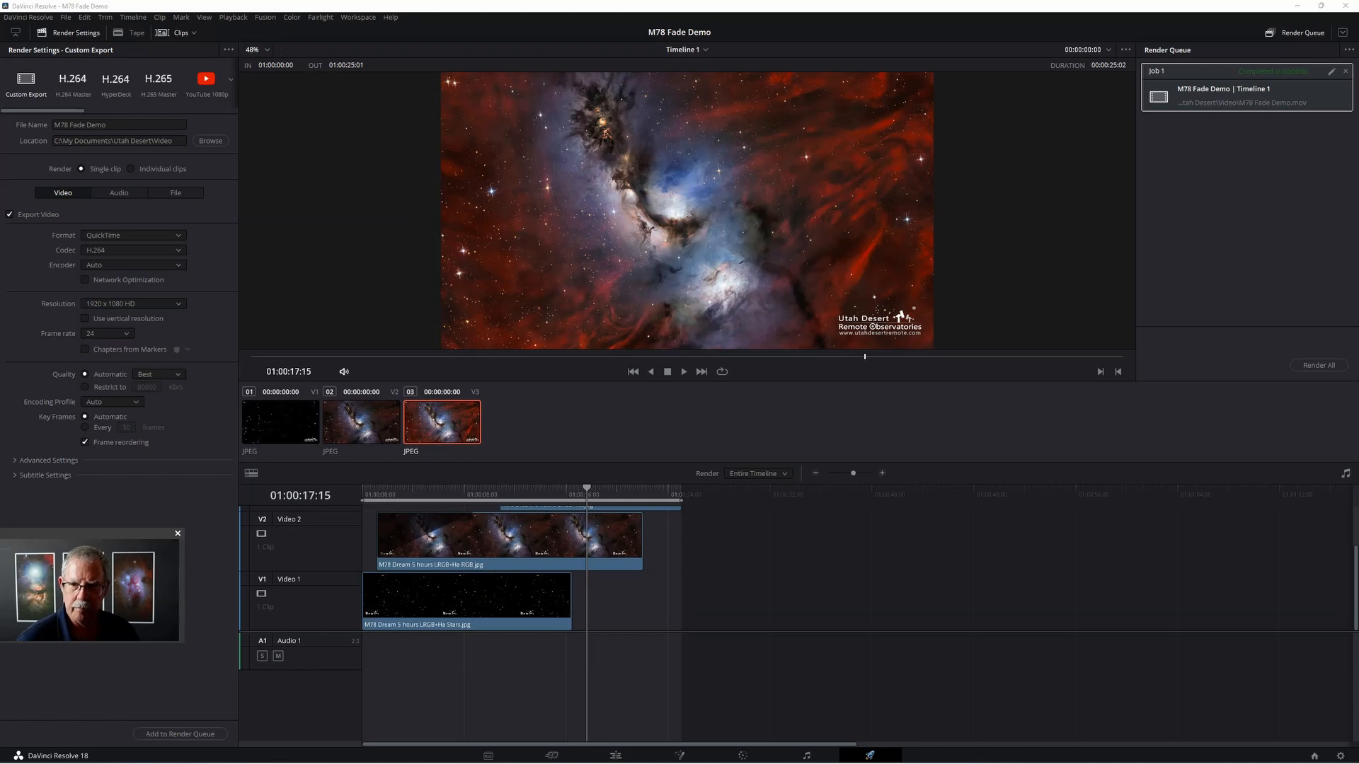
Switch to File Explorer, go to the Video folder under Utah Desert and play the rendered M78 Fade Demo video
key("alt+Tab")
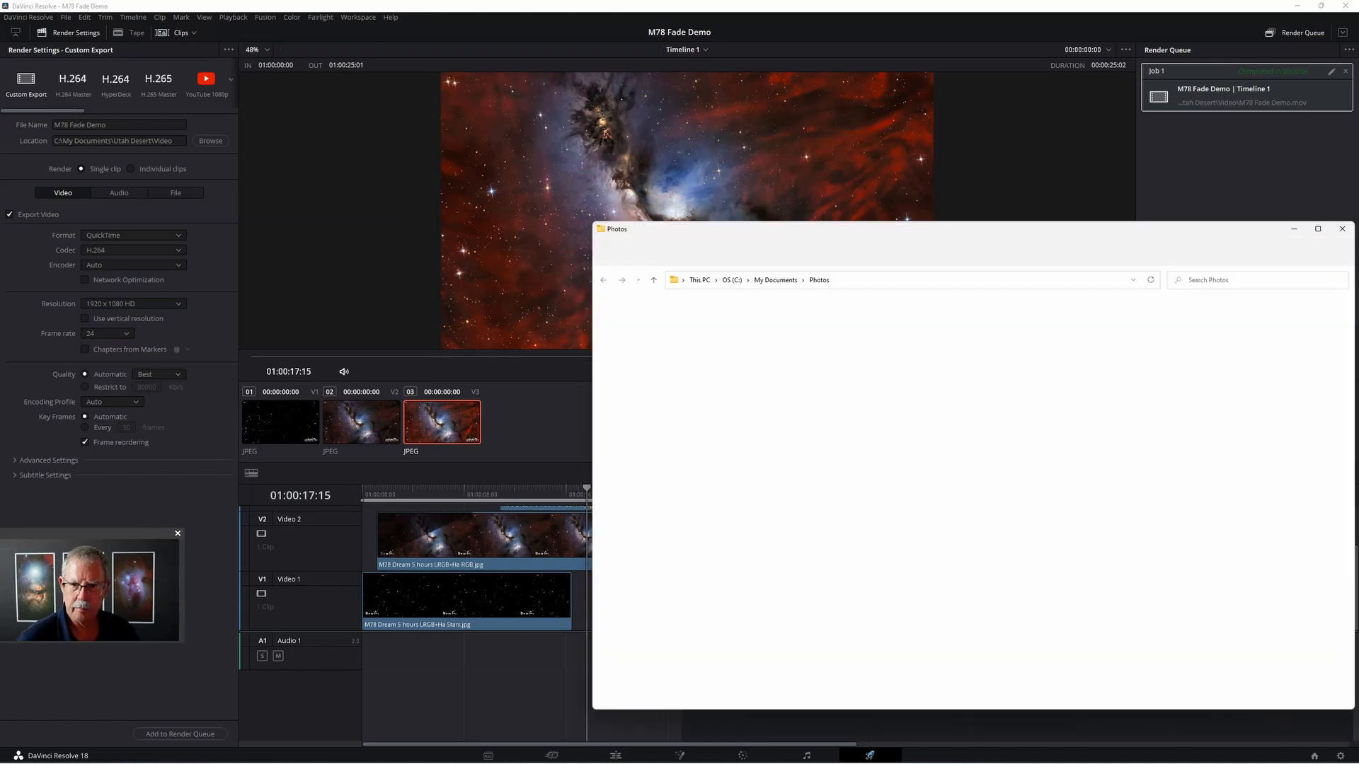
scroll(660, 438, "up", 7)
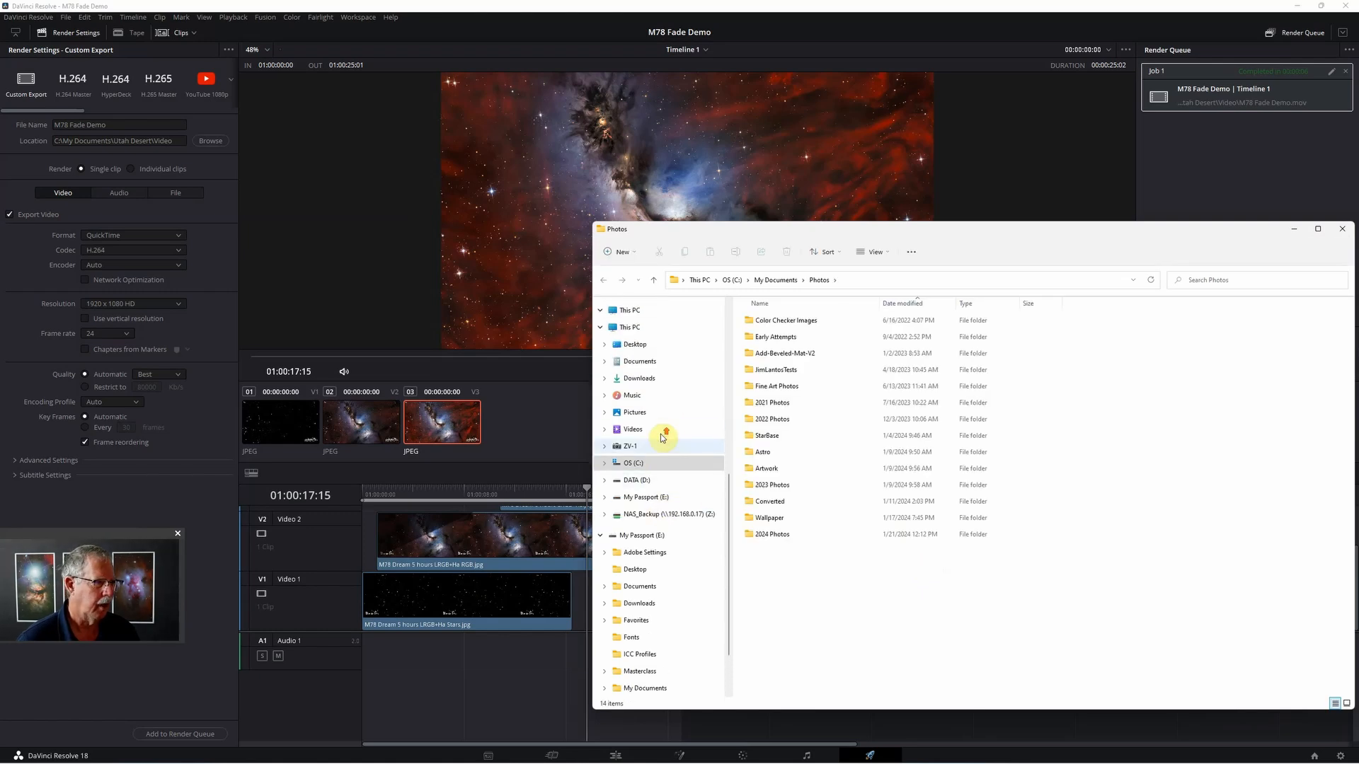
scroll(681, 449, "up", 1)
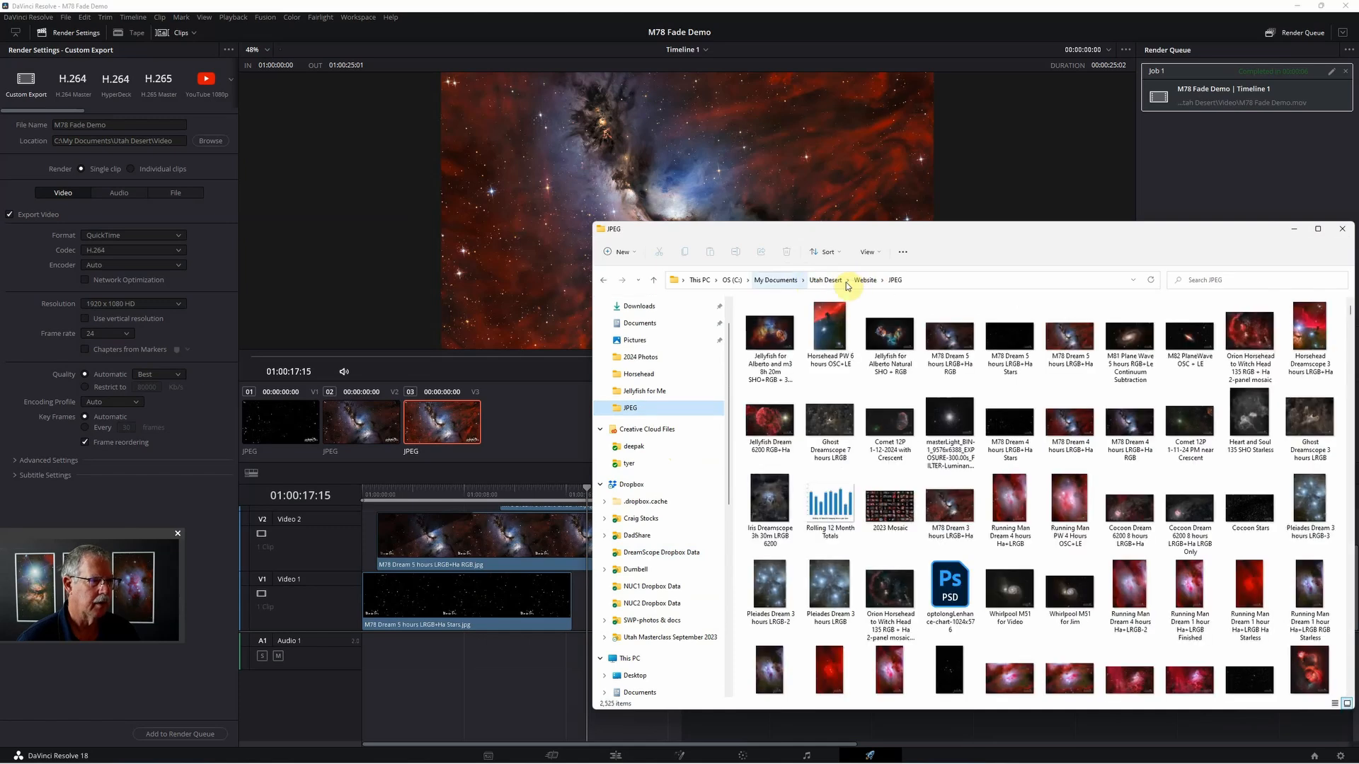
left_click(847, 280)
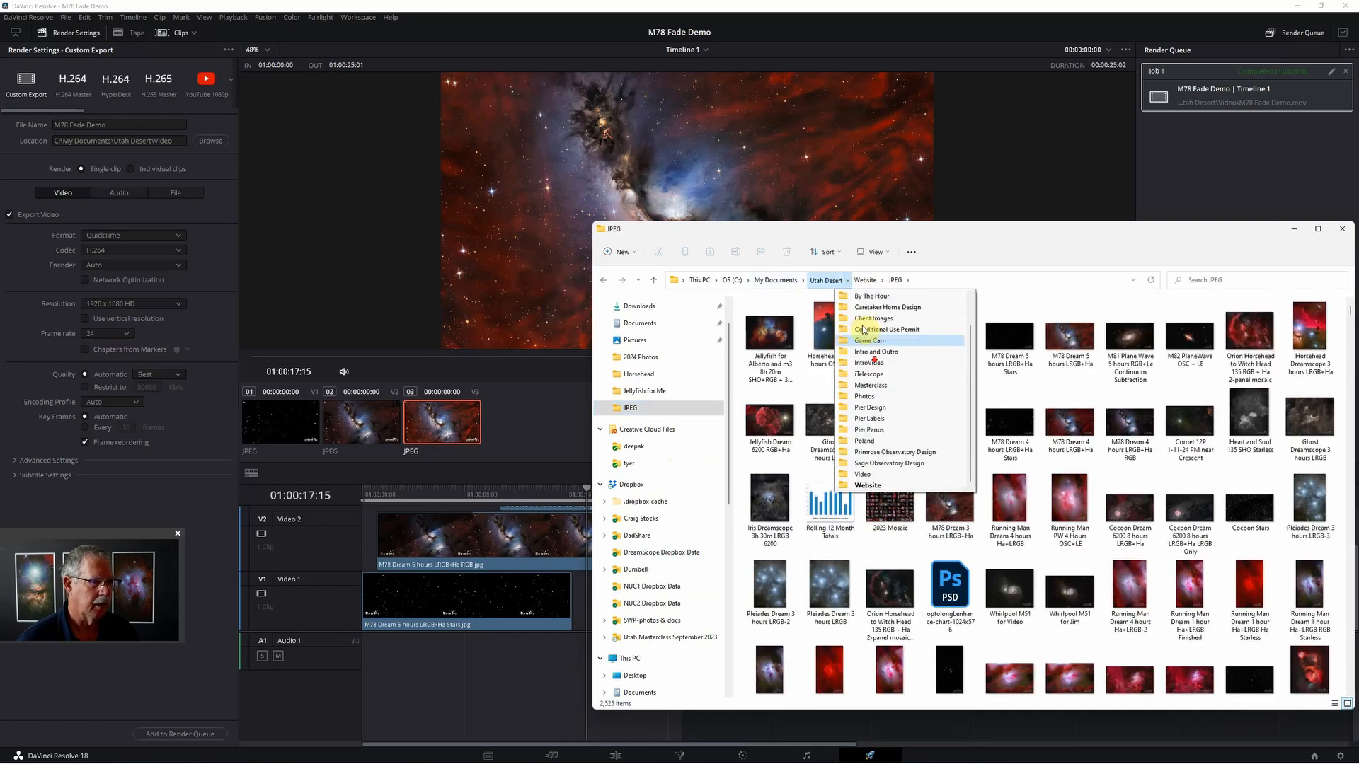
left_click(869, 474)
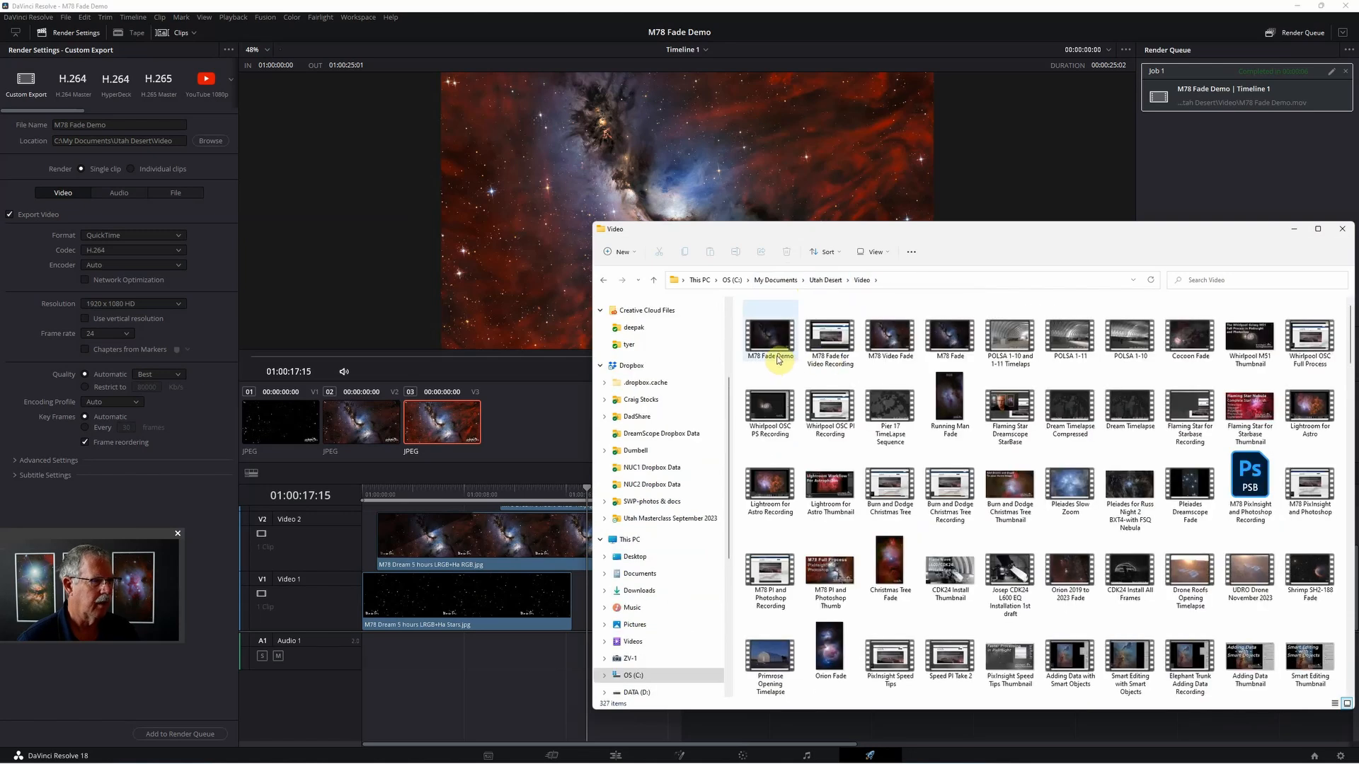
double_click(772, 339)
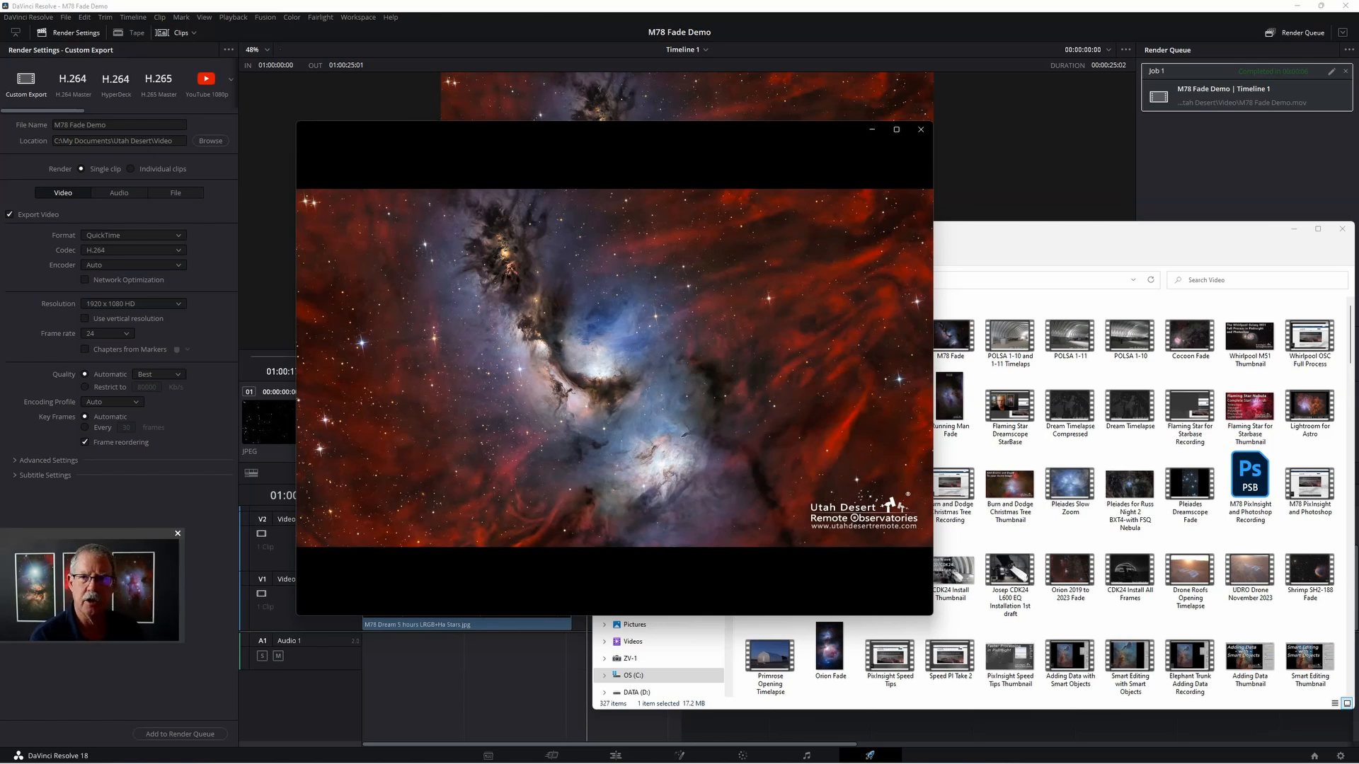
left_click(886, 485)
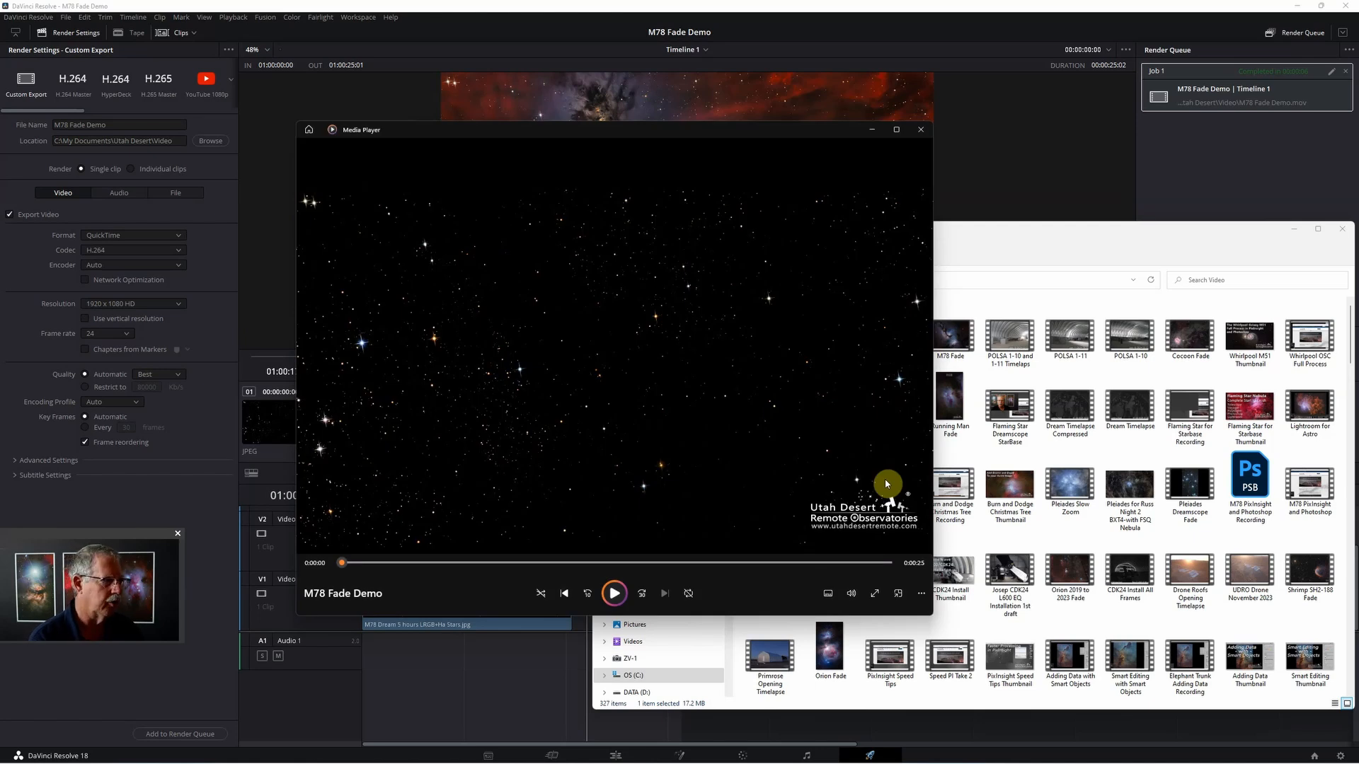